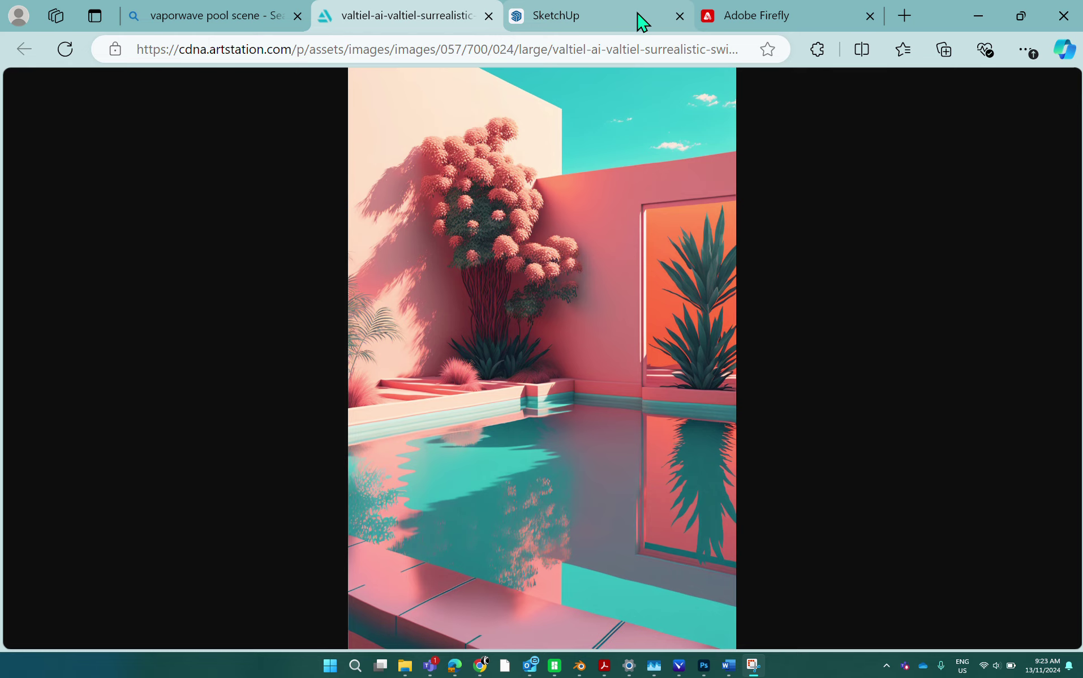
- Switch to the SketchUp web model and delete the default human figure beside the origin
{"action": "left_click", "coordinate": [642, 21]}
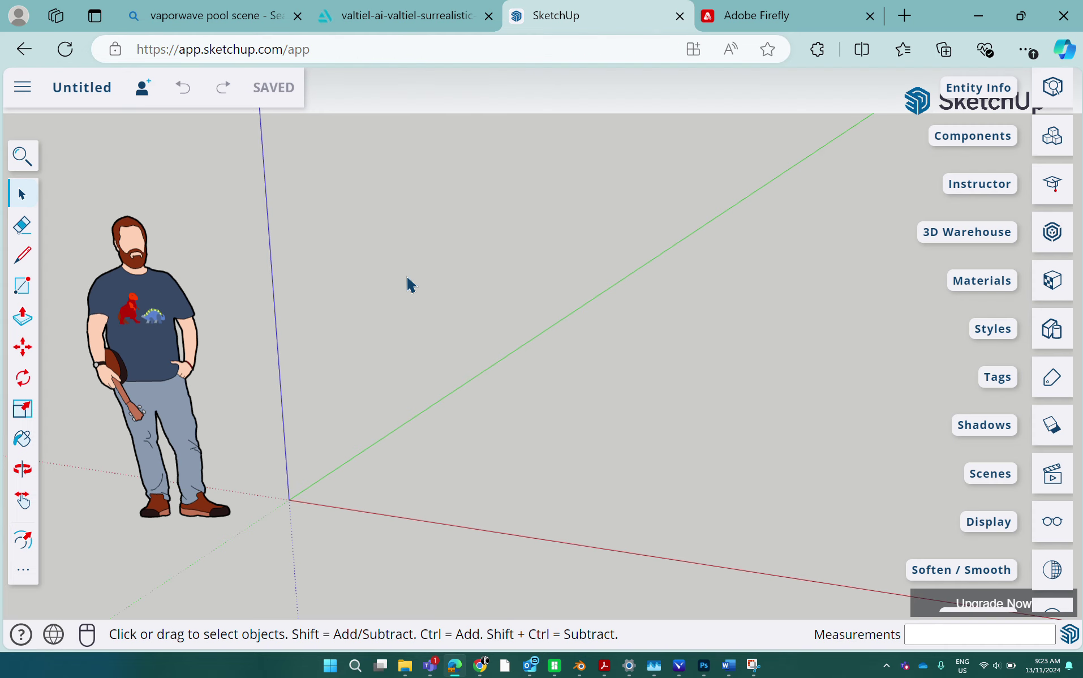
{"action": "scroll", "coordinate": [381, 340], "scroll_direction": "down", "scroll_amount": 2}
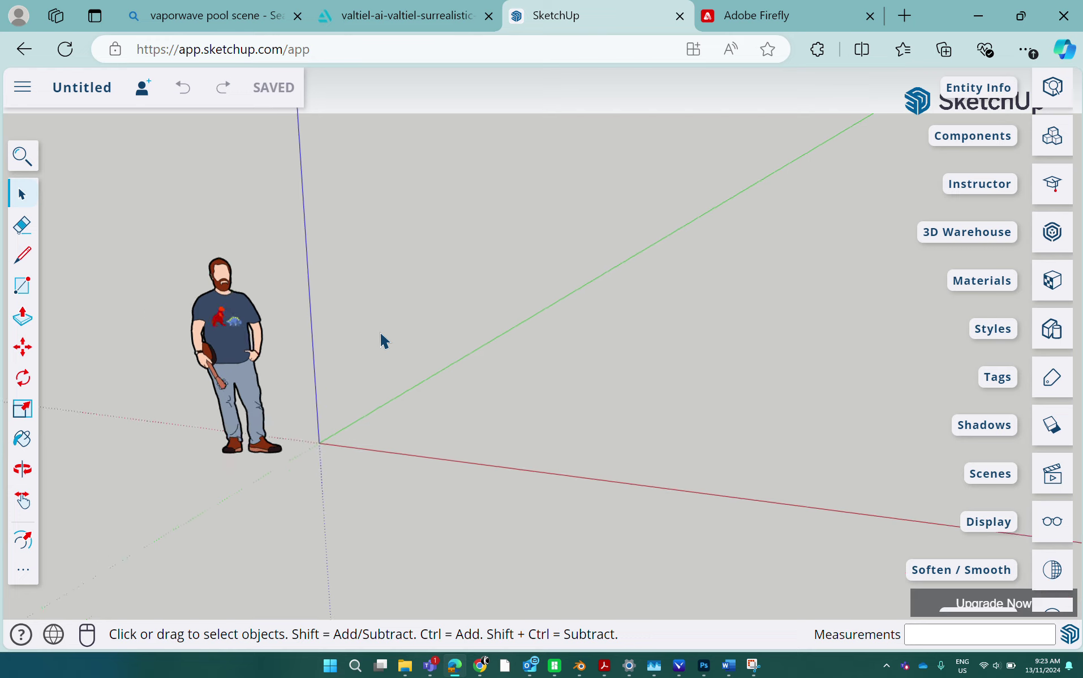
{"action": "scroll", "coordinate": [381, 340], "scroll_direction": "up", "scroll_amount": 3}
{"action": "scroll", "coordinate": [380, 340], "scroll_direction": "down", "scroll_amount": 5}
{"action": "scroll", "coordinate": [380, 340], "scroll_direction": "up", "scroll_amount": 3}
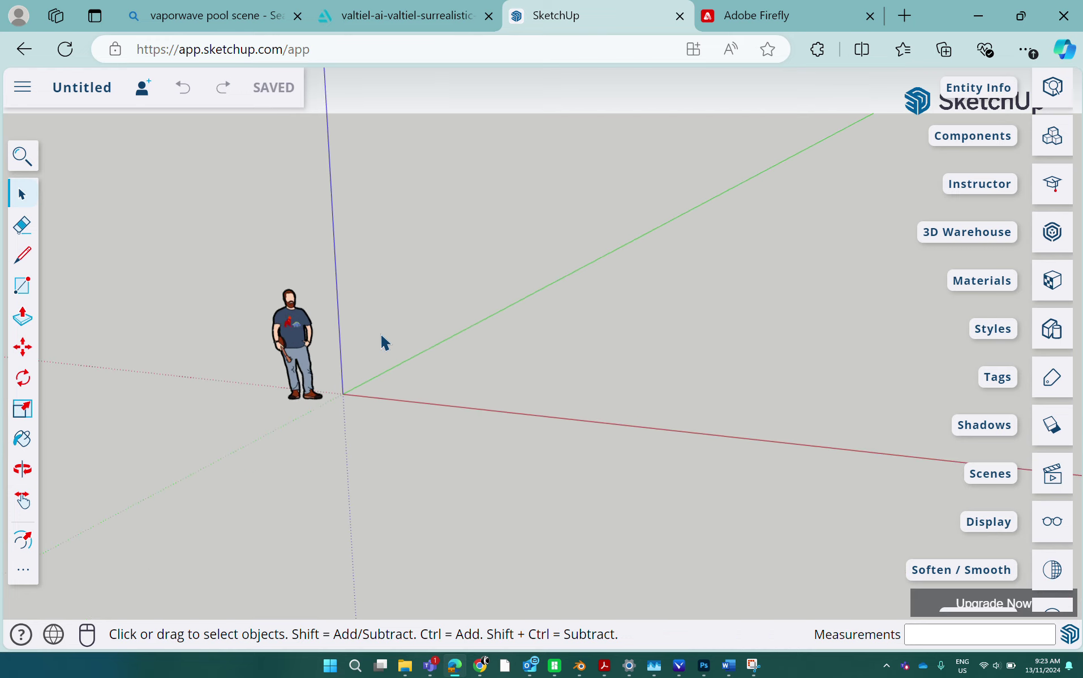
{"action": "left_click_drag", "start_coordinate": [144, 237], "coordinate": [372, 508]}
{"action": "key", "text": "Delete"}
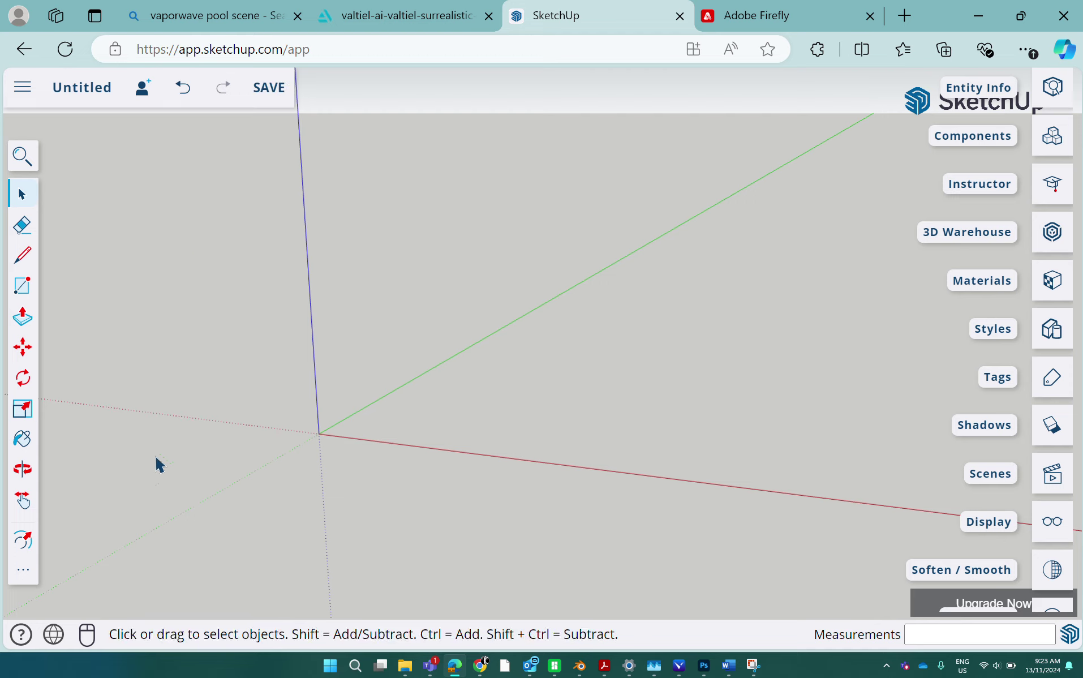
- Try to draw a rectangle of about 18685 by 6248 mm starting from the origin, and undo it
{"action": "scroll", "coordinate": [328, 382], "scroll_direction": "down", "scroll_amount": 2}
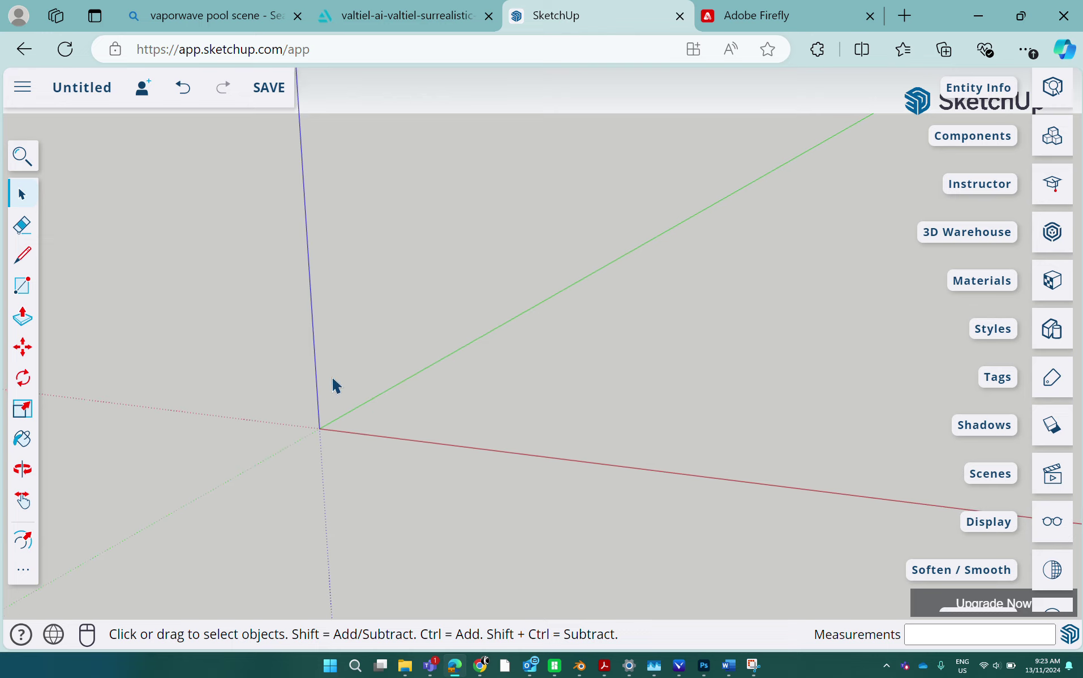
{"action": "middle_click_drag", "start_coordinate": [334, 385], "coordinate": [145, 394]}
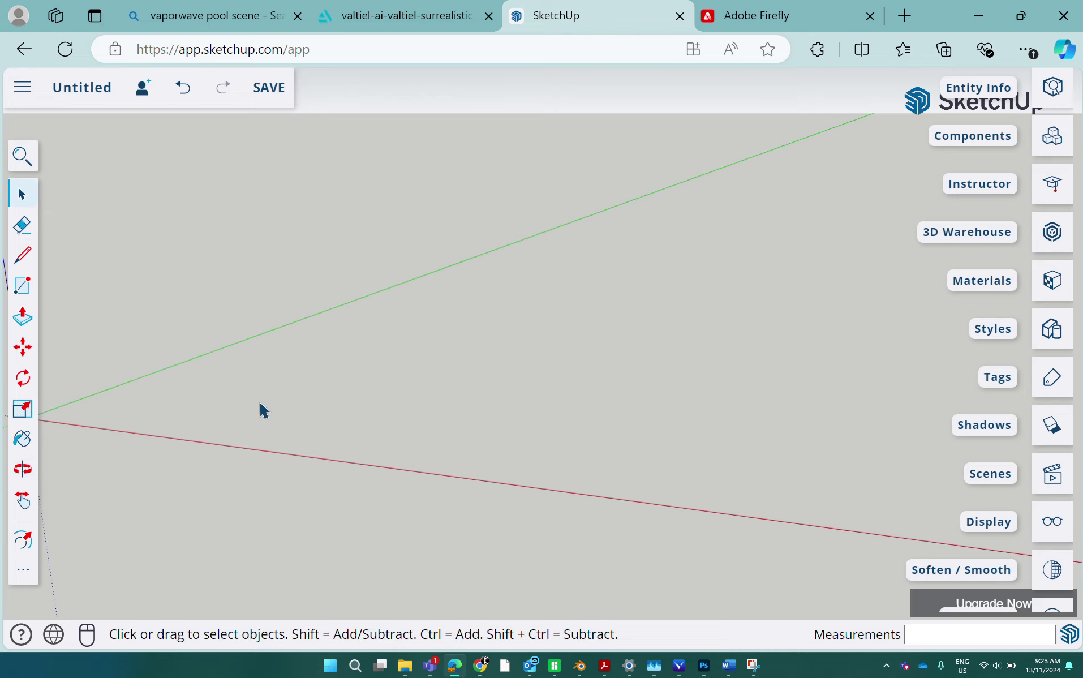
{"action": "scroll", "coordinate": [261, 408], "scroll_direction": "down", "scroll_amount": 4}
{"action": "middle_click_drag", "start_coordinate": [466, 435], "coordinate": [426, 448], "text": "shift"}
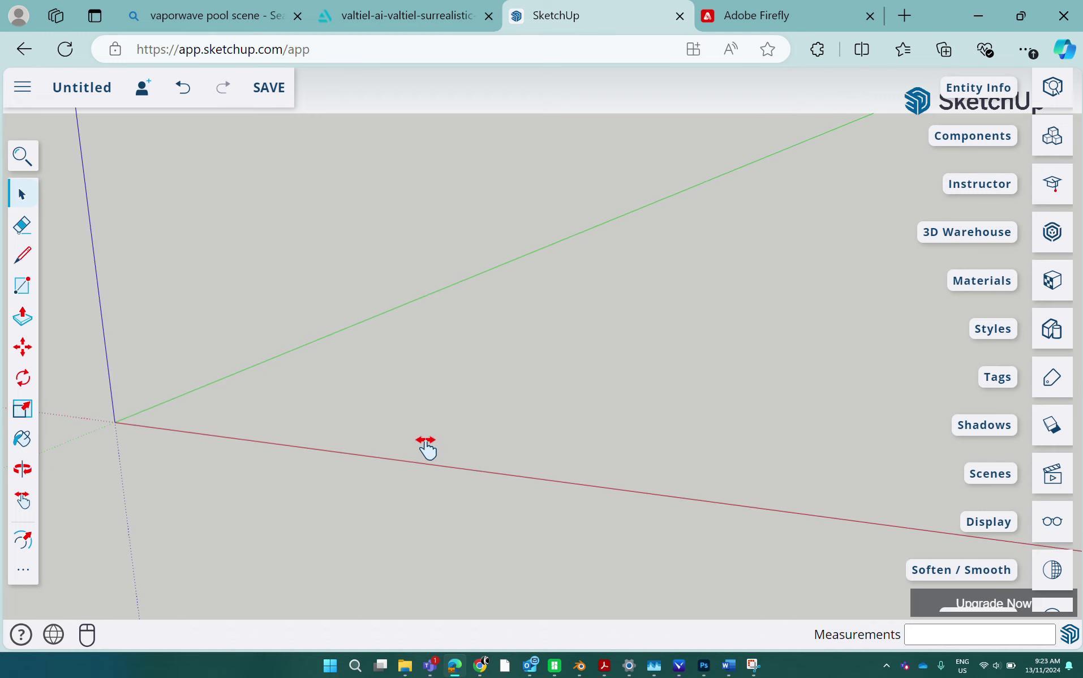
{"action": "left_click", "coordinate": [25, 293]}
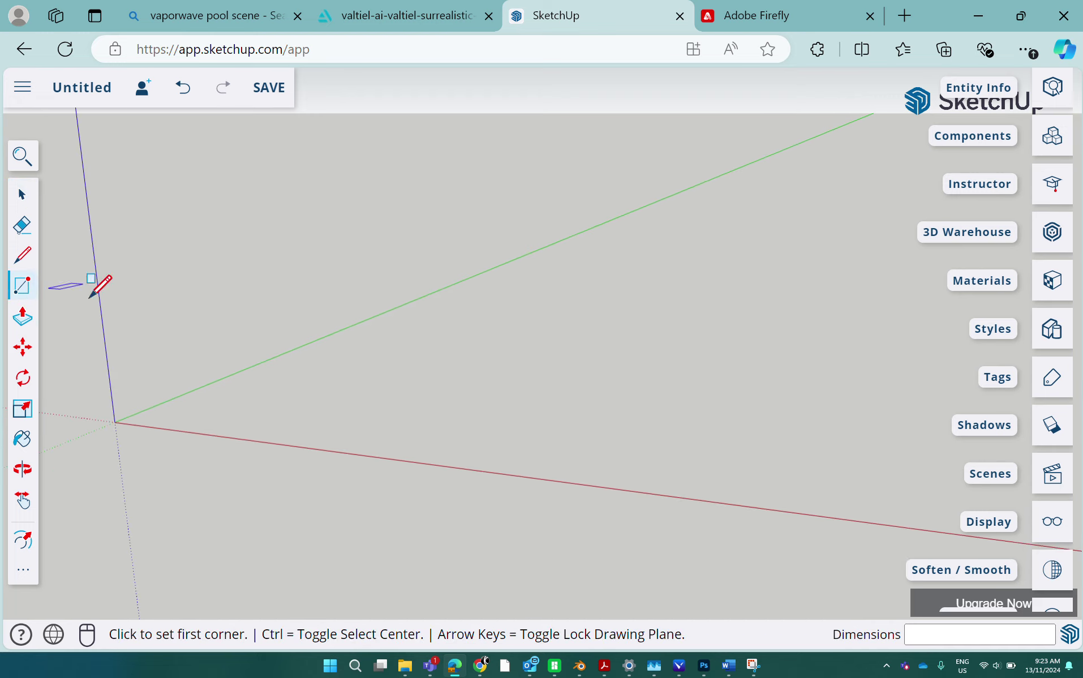
{"action": "left_click", "coordinate": [114, 421]}
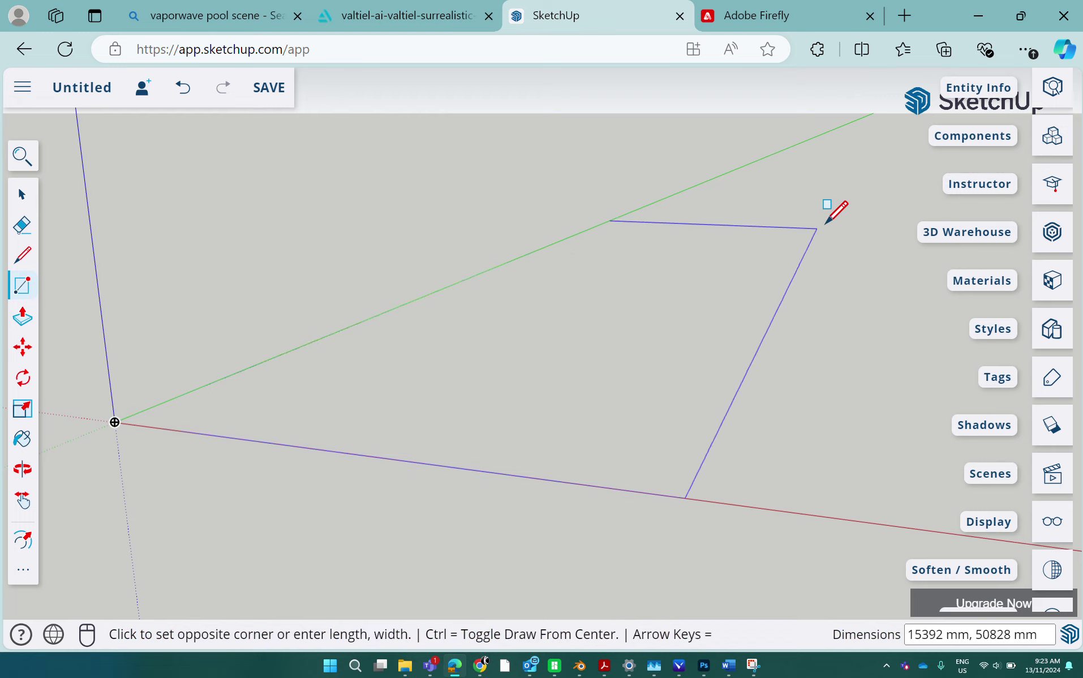
{"action": "left_click", "coordinate": [872, 211]}
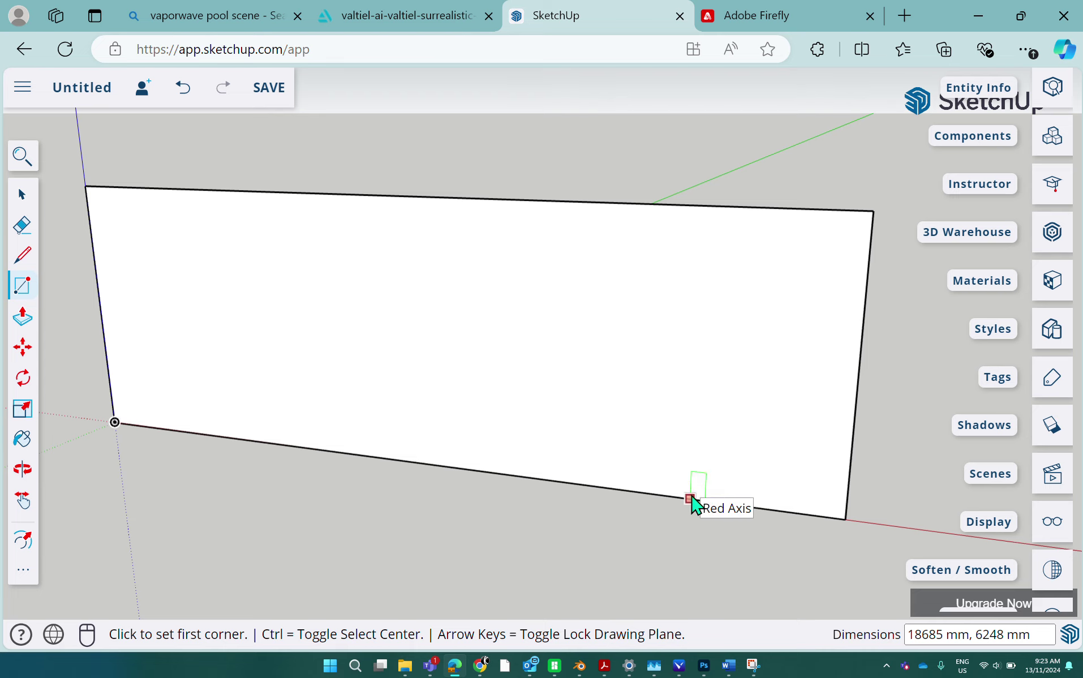
{"action": "middle_click_drag", "start_coordinate": [693, 502], "coordinate": [466, 502]}
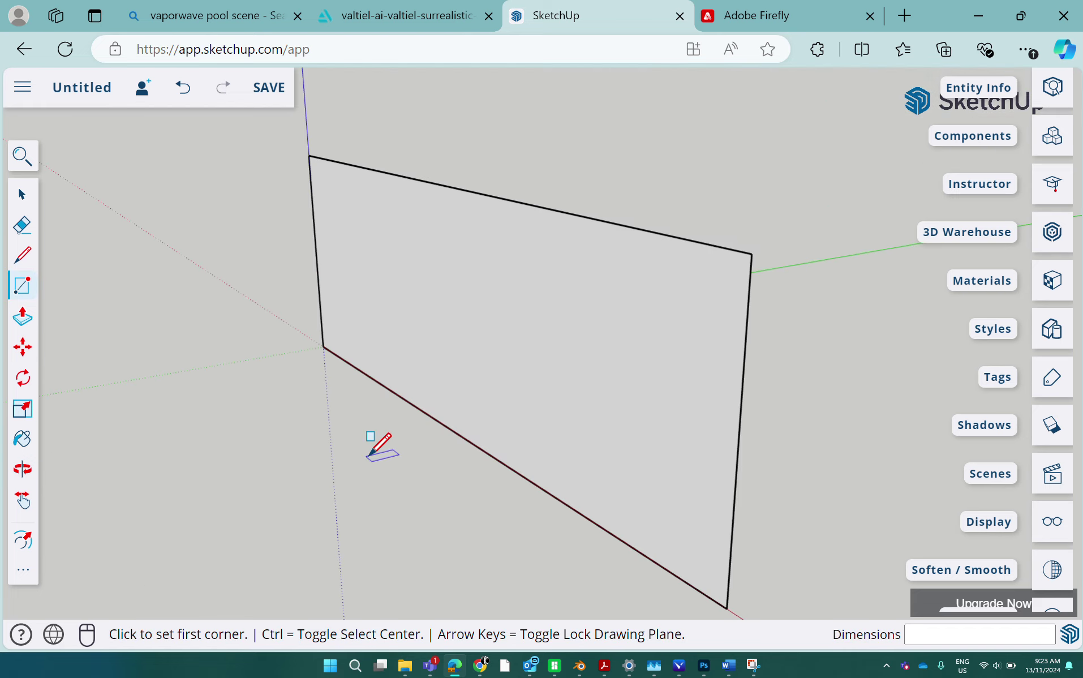
{"action": "key", "text": "ctrl+z"}
- Draw a flat ground rectangle of about 21538 by 27032 mm, centred on the origin
{"action": "key", "text": "ctrl"}
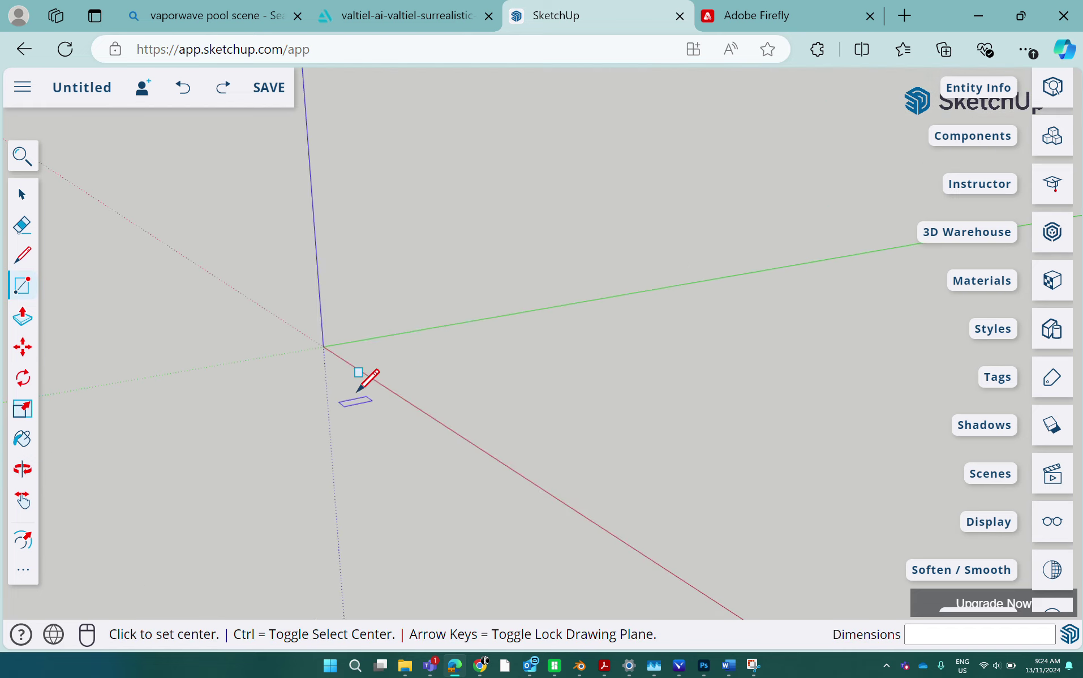
{"action": "left_click", "coordinate": [339, 347]}
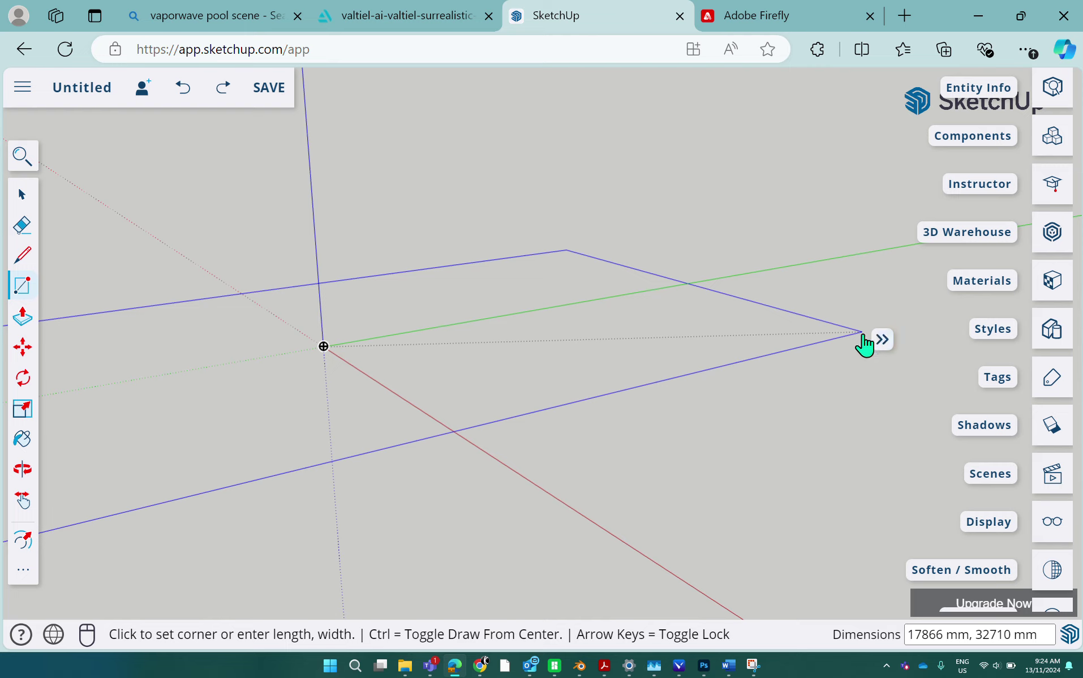
{"action": "left_click", "coordinate": [881, 339]}
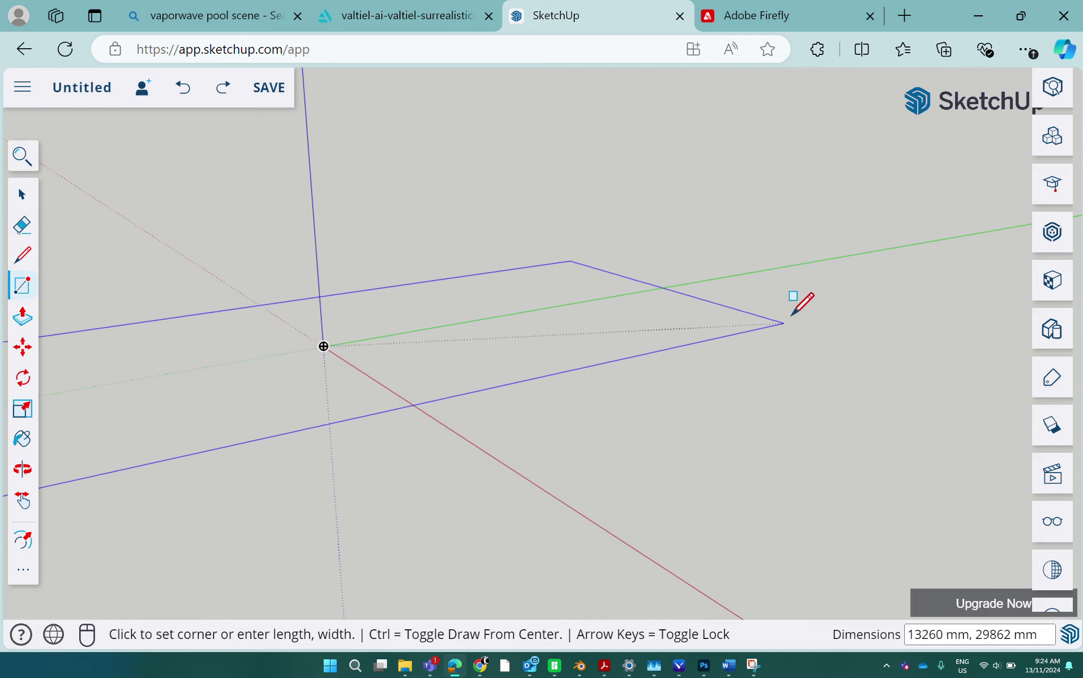
{"action": "left_click", "coordinate": [853, 358]}
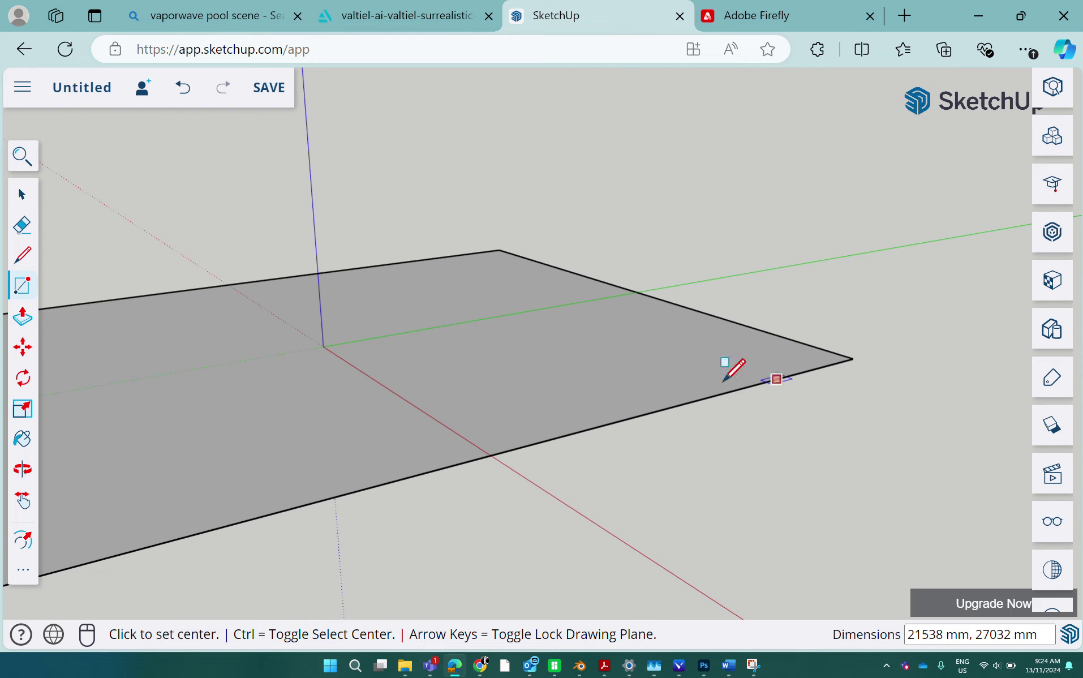
- Try to offset the ground rectangle's outline inward by about 2862 mm, and undo the offset
{"action": "scroll", "coordinate": [365, 474], "scroll_direction": "down", "scroll_amount": 5}
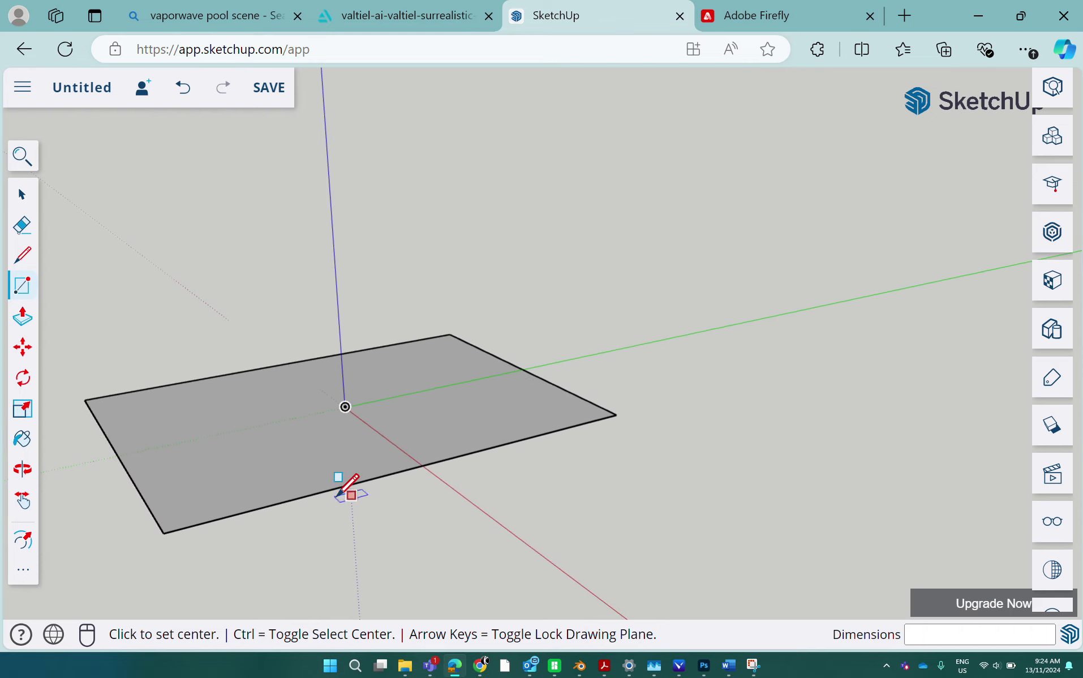
{"action": "middle_click_drag", "start_coordinate": [350, 484], "coordinate": [651, 481]}
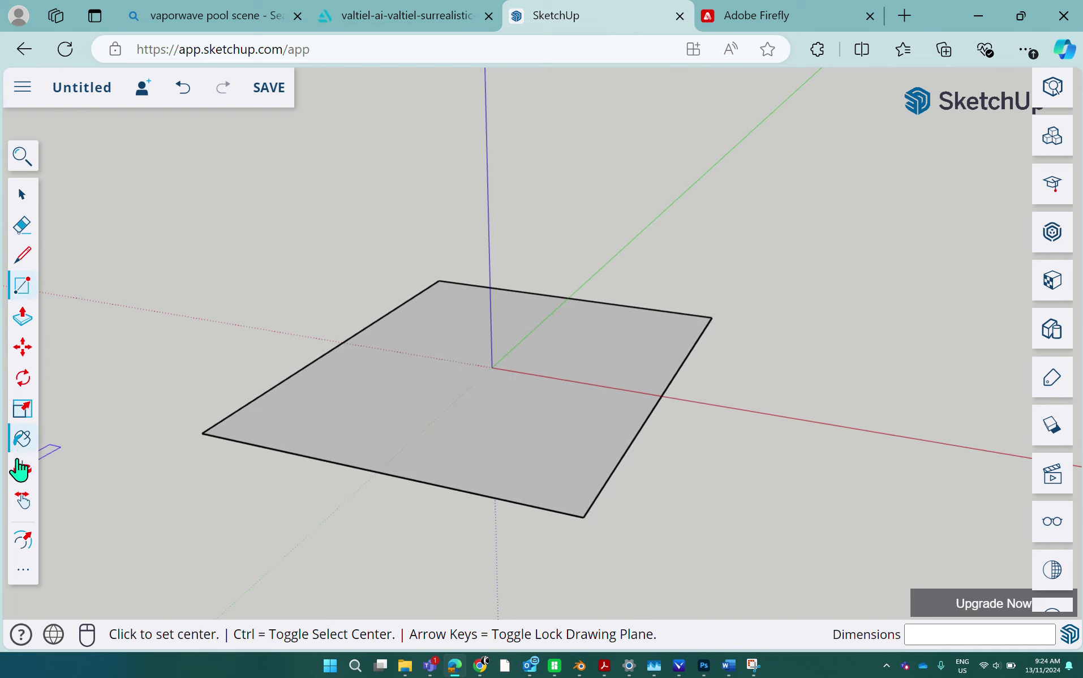
{"action": "left_click", "coordinate": [25, 542]}
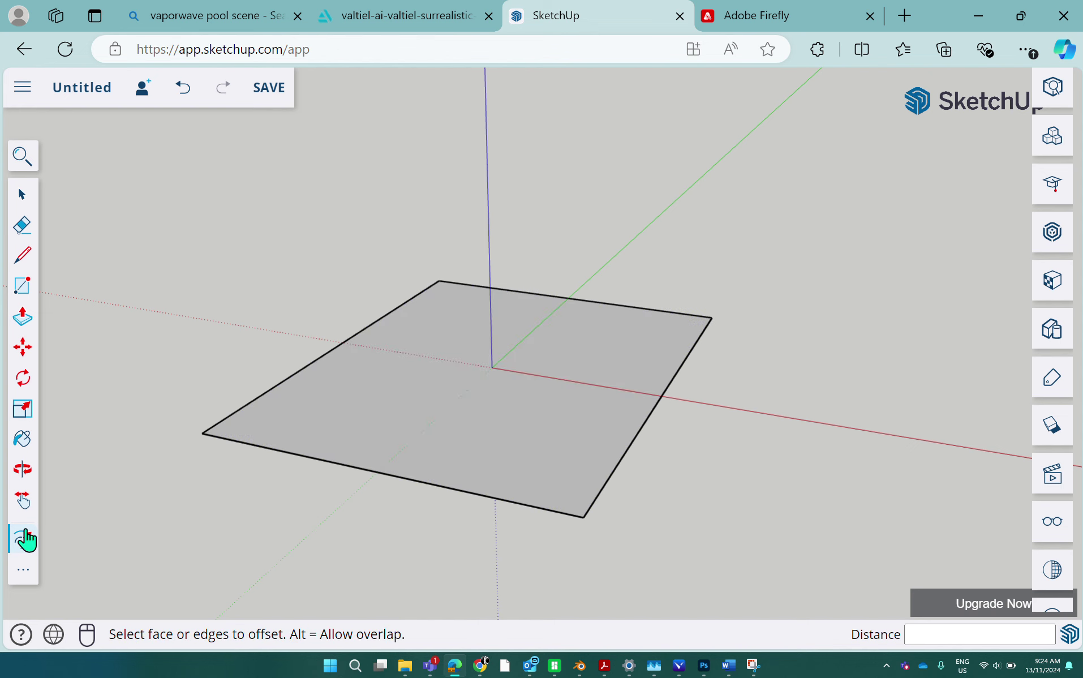
{"action": "left_click", "coordinate": [378, 465]}
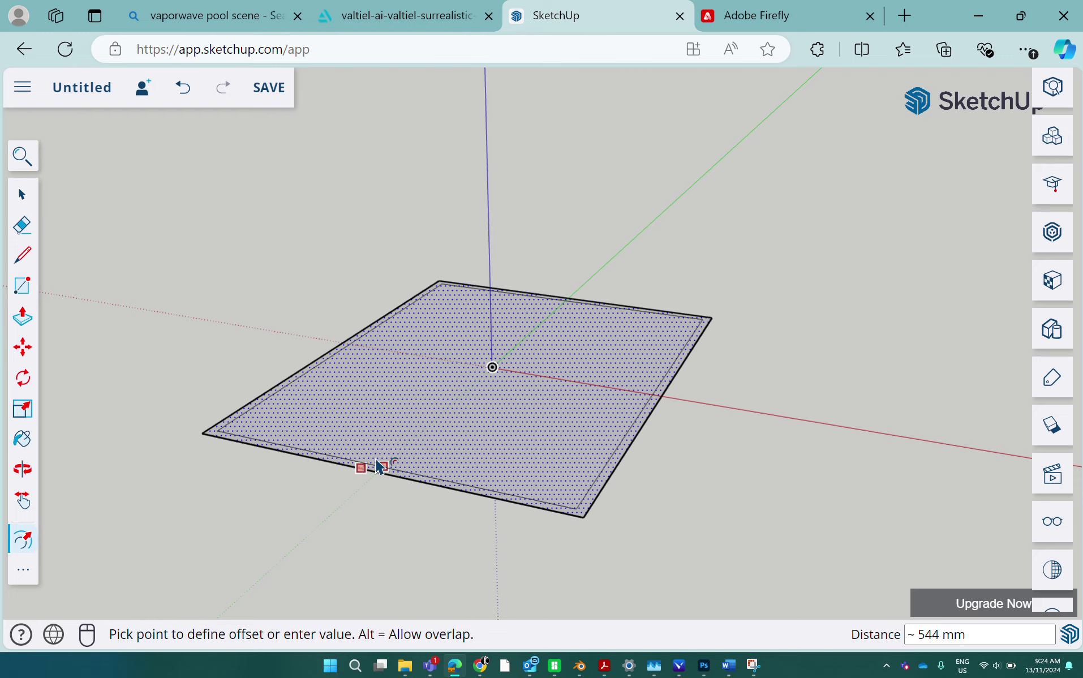
{"action": "left_click", "coordinate": [405, 450]}
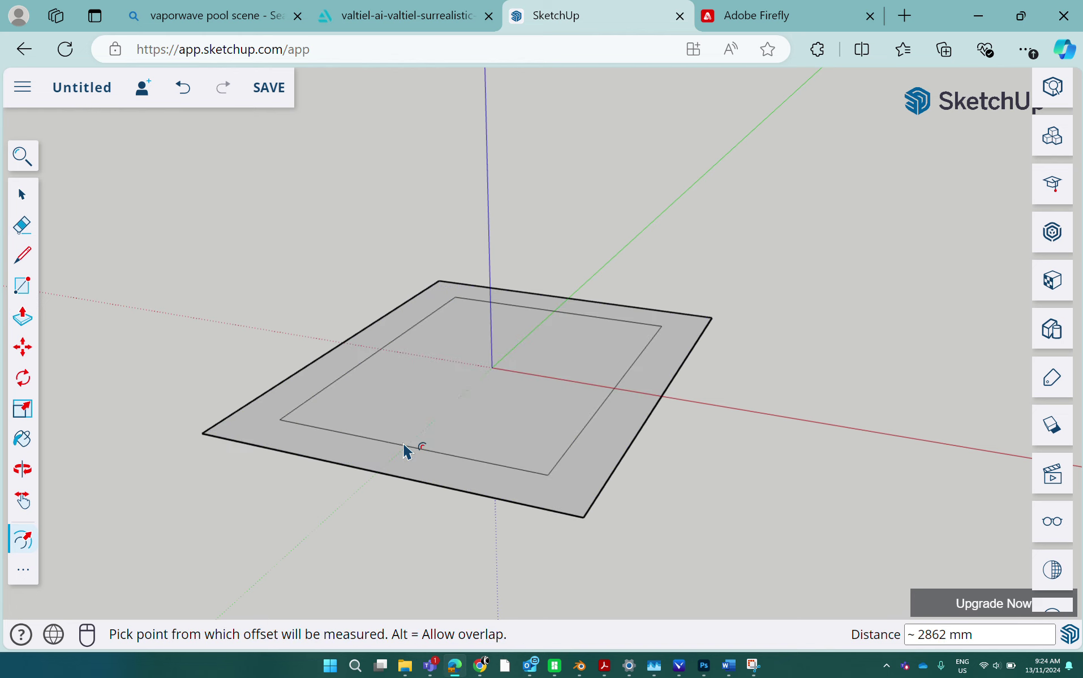
{"action": "left_click", "coordinate": [23, 570]}
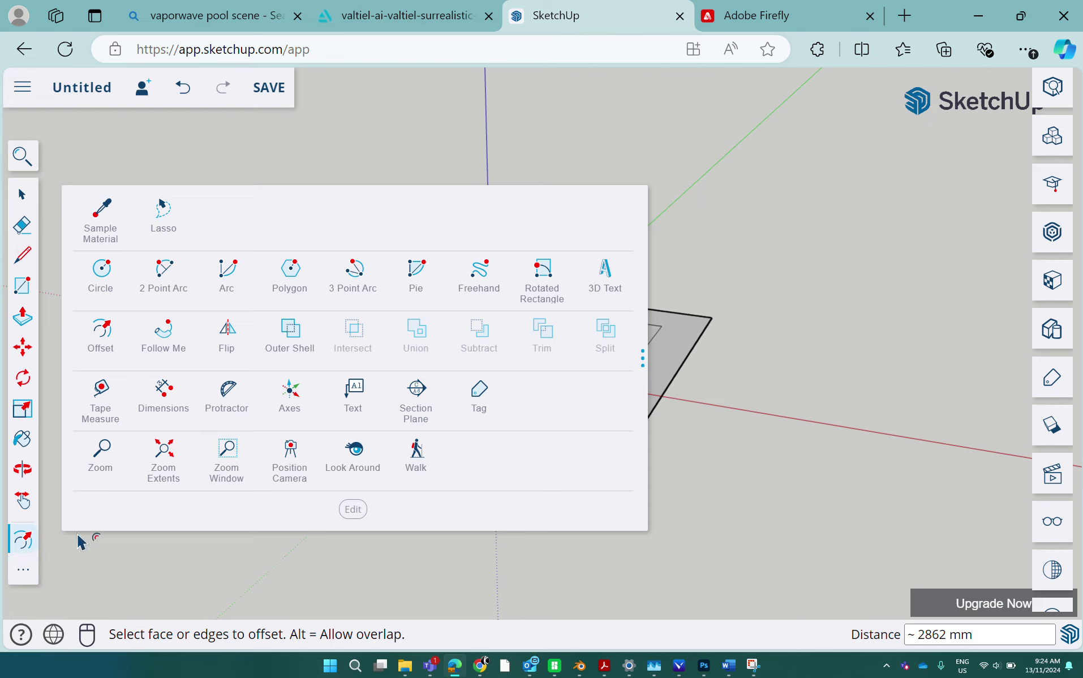
{"action": "left_click", "coordinate": [22, 572]}
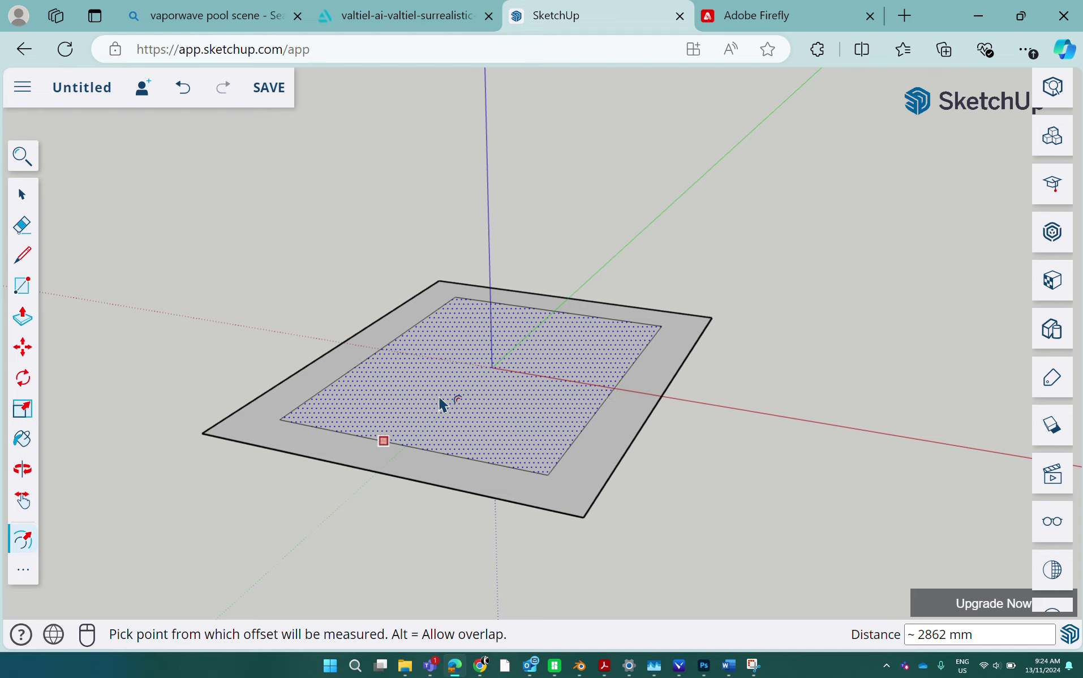
{"action": "key", "text": "ctrl+z"}
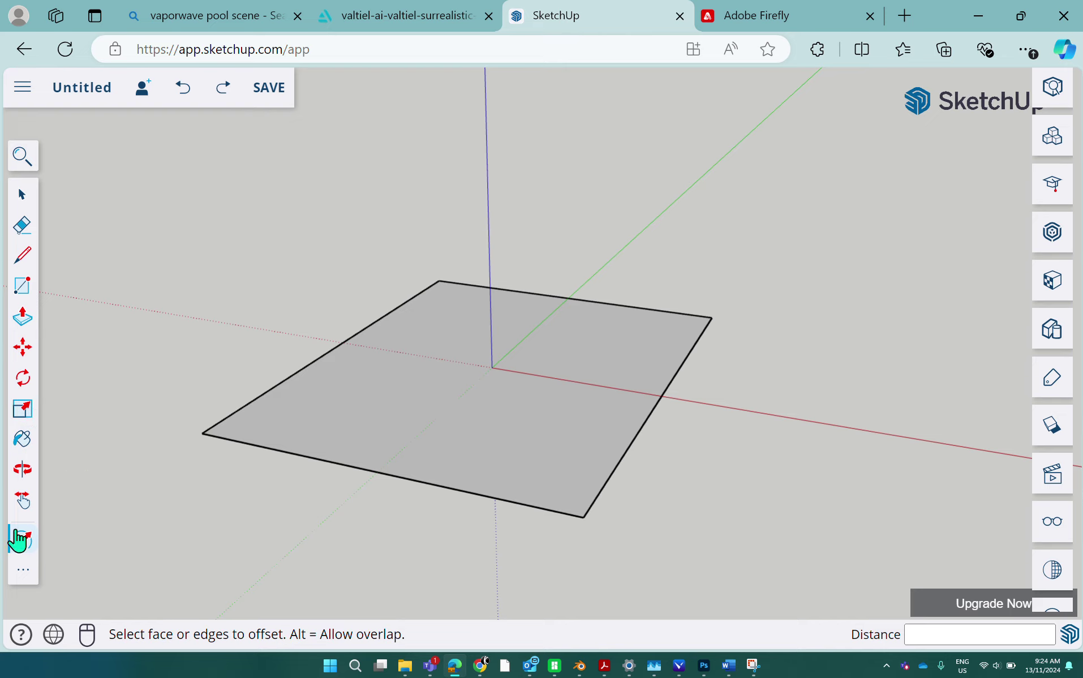
- Offset the ground rectangle well inward for the pool outline, and offset that outline a further 871 mm or so inward for a rim
{"action": "left_click", "coordinate": [398, 476]}
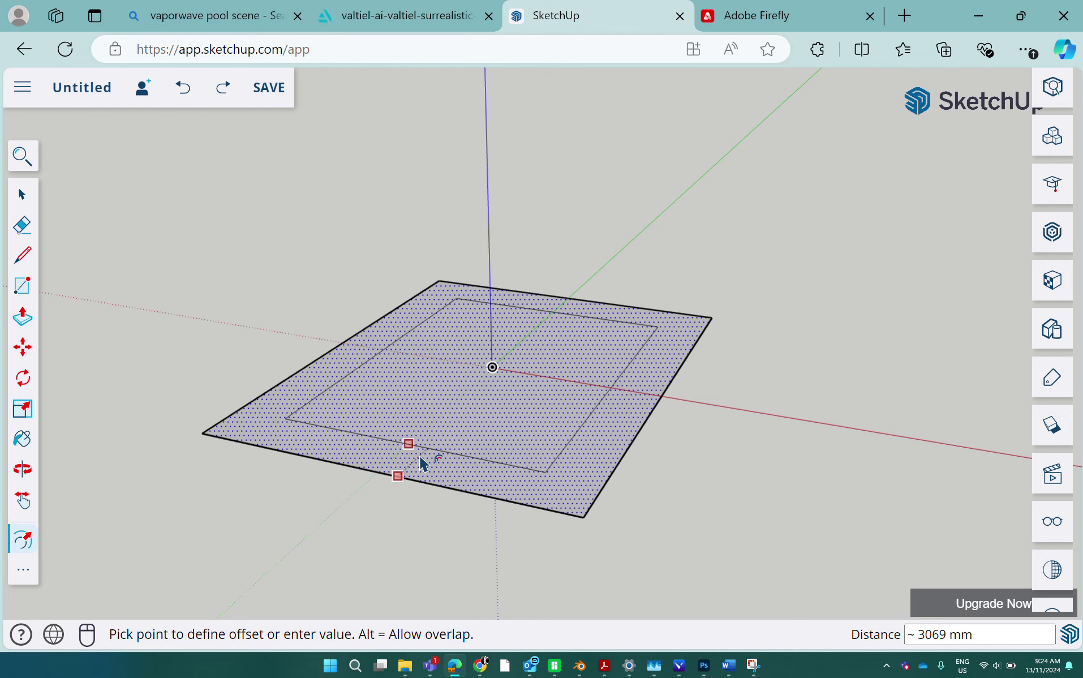
{"action": "left_click", "coordinate": [444, 436]}
{"action": "scroll", "coordinate": [375, 457], "scroll_direction": "up", "scroll_amount": 2}
{"action": "scroll", "coordinate": [373, 451], "scroll_direction": "up", "scroll_amount": 1}
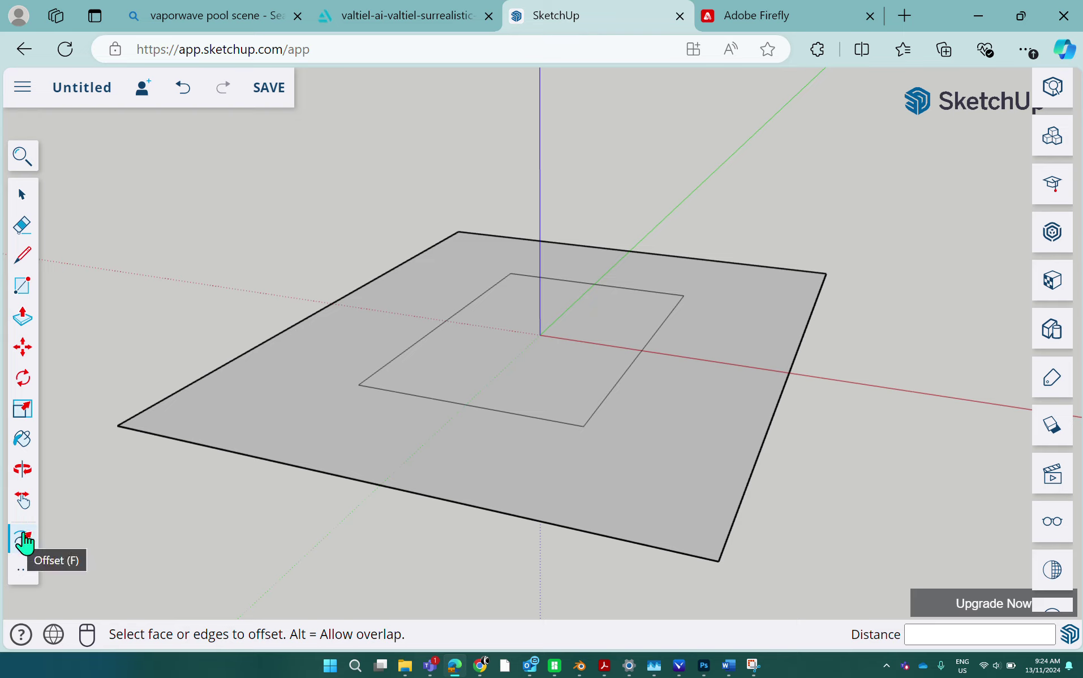
{"action": "left_click", "coordinate": [25, 542]}
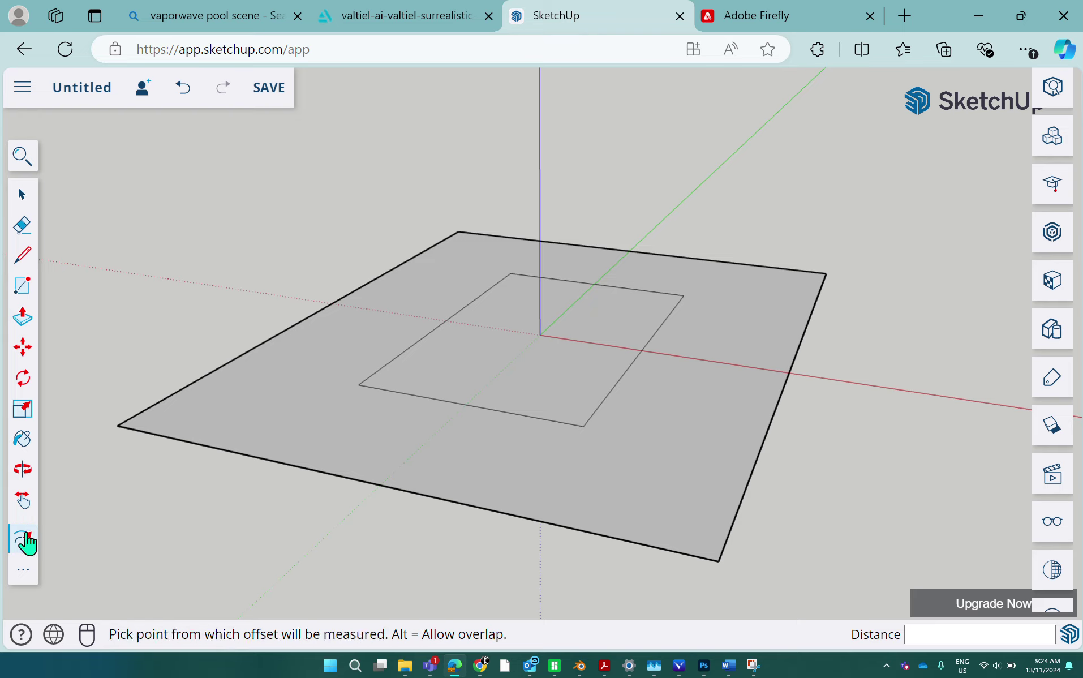
{"action": "left_click", "coordinate": [453, 398]}
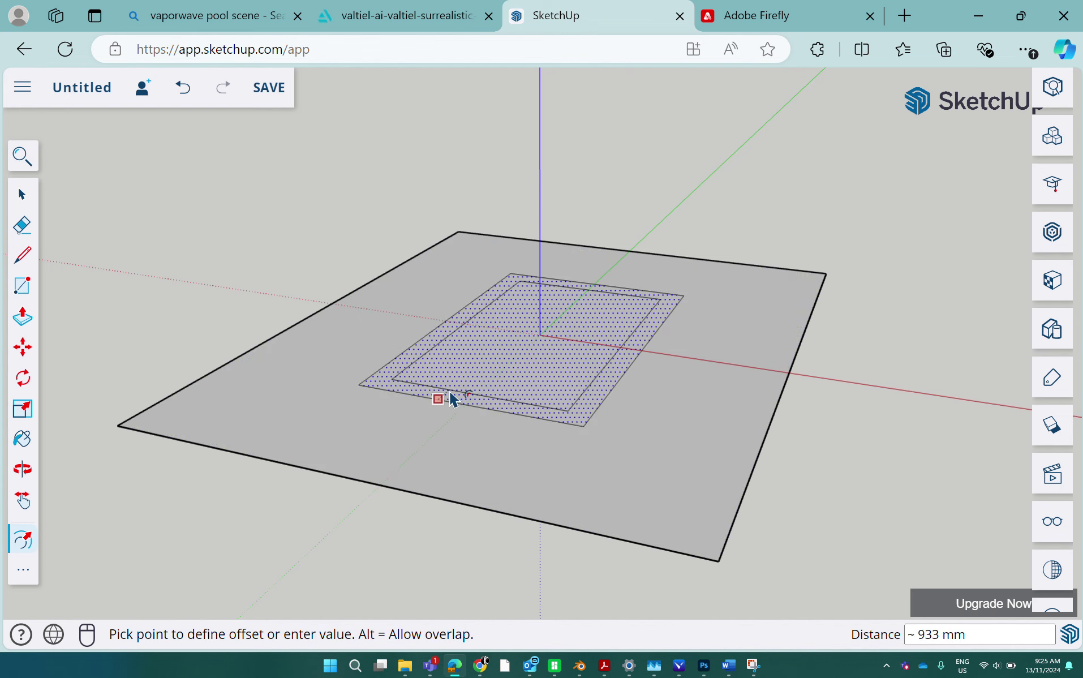
{"action": "left_click", "coordinate": [451, 396]}
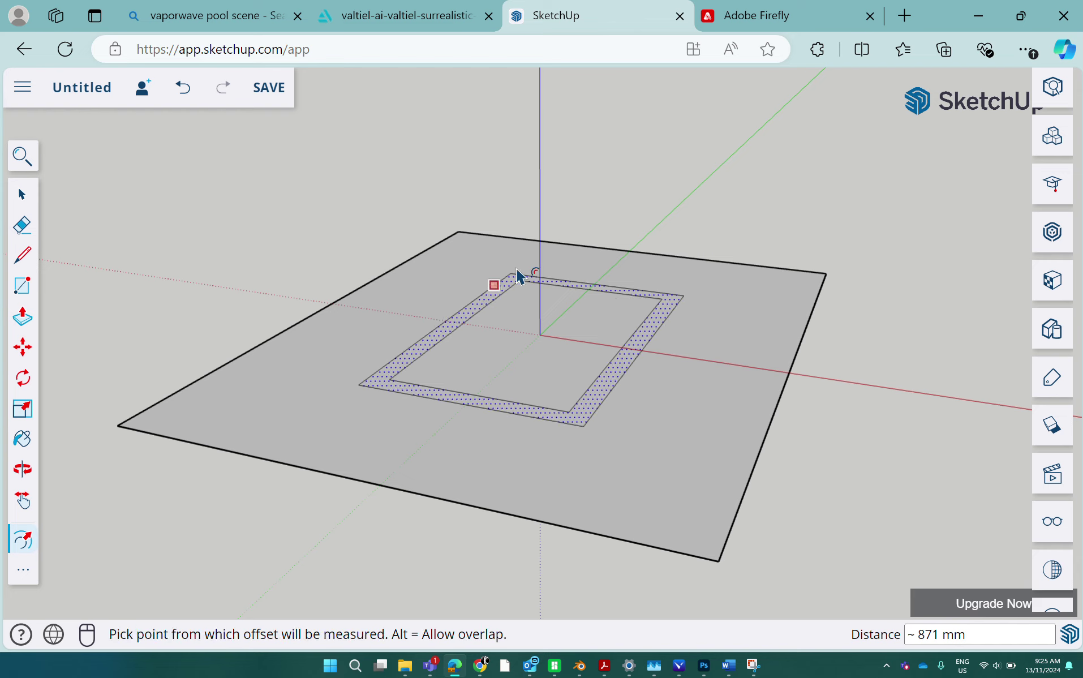
- Push the innermost rectangle down about 2591 mm to form the pool basin
{"action": "middle_click_drag", "start_coordinate": [230, 534], "coordinate": [149, 551]}
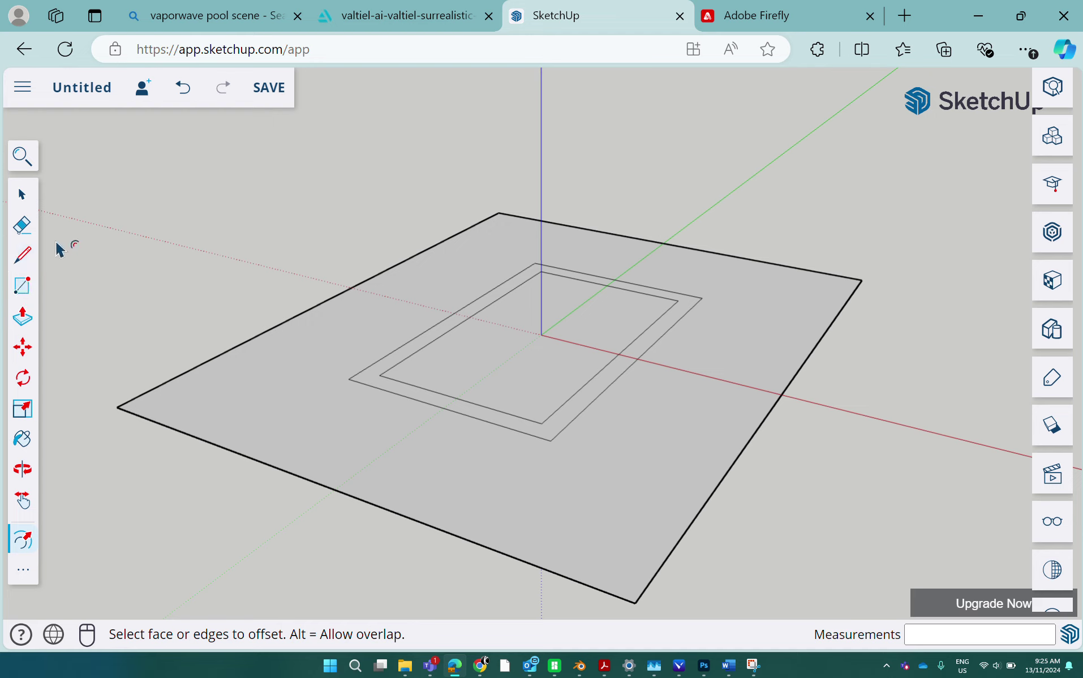
{"action": "left_click", "coordinate": [22, 317]}
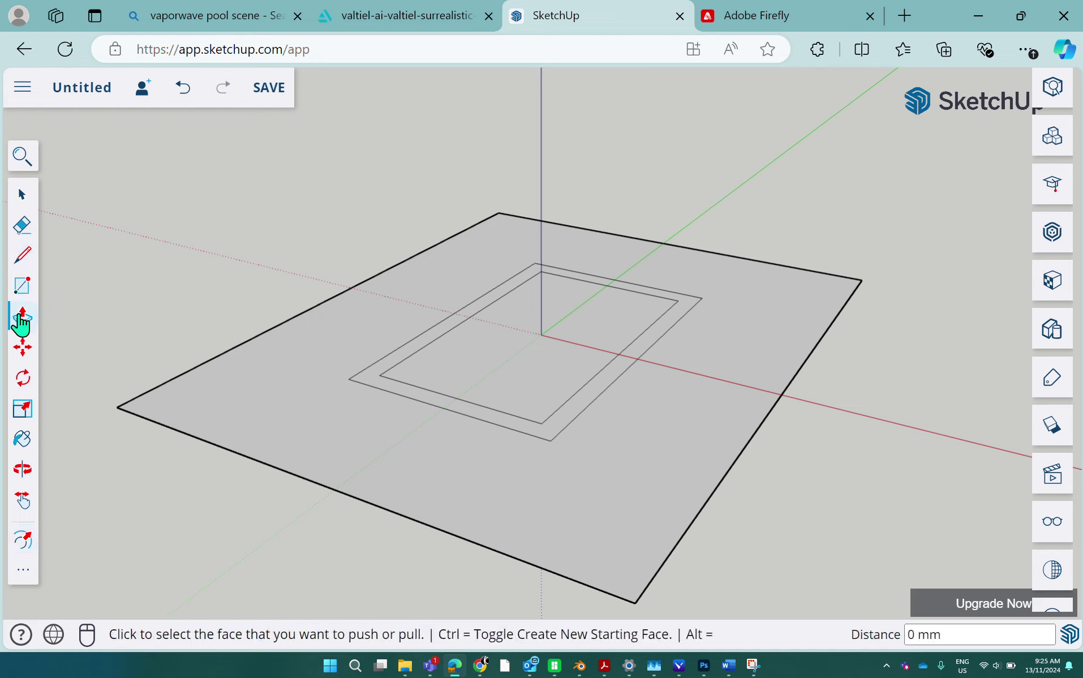
{"action": "left_click", "coordinate": [542, 354]}
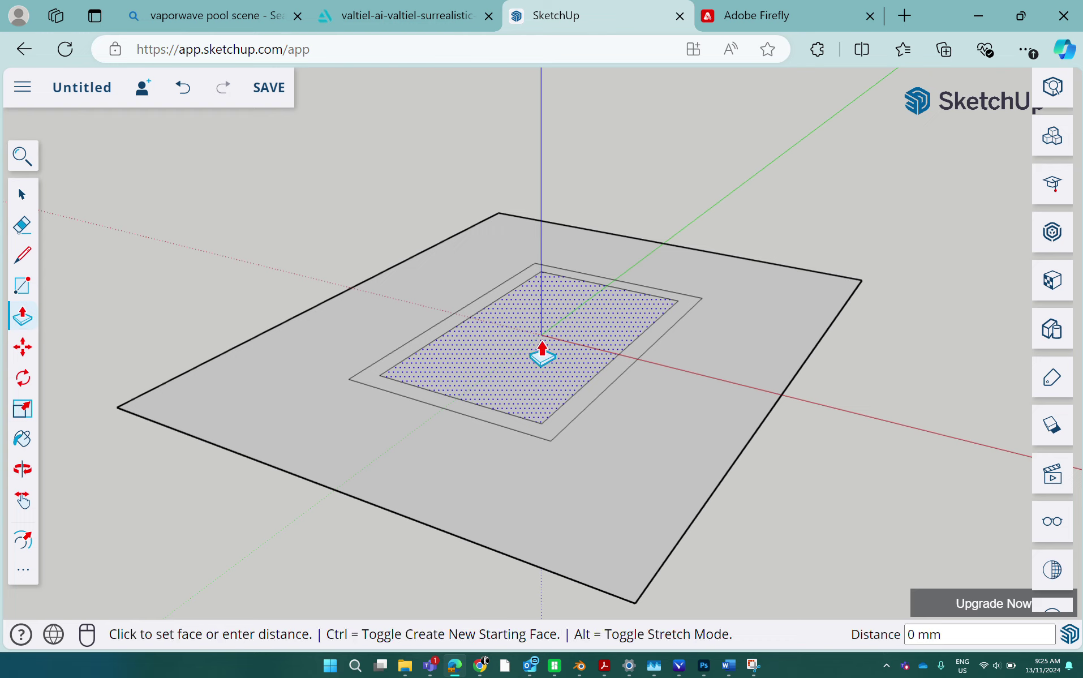
{"action": "left_click", "coordinate": [547, 405]}
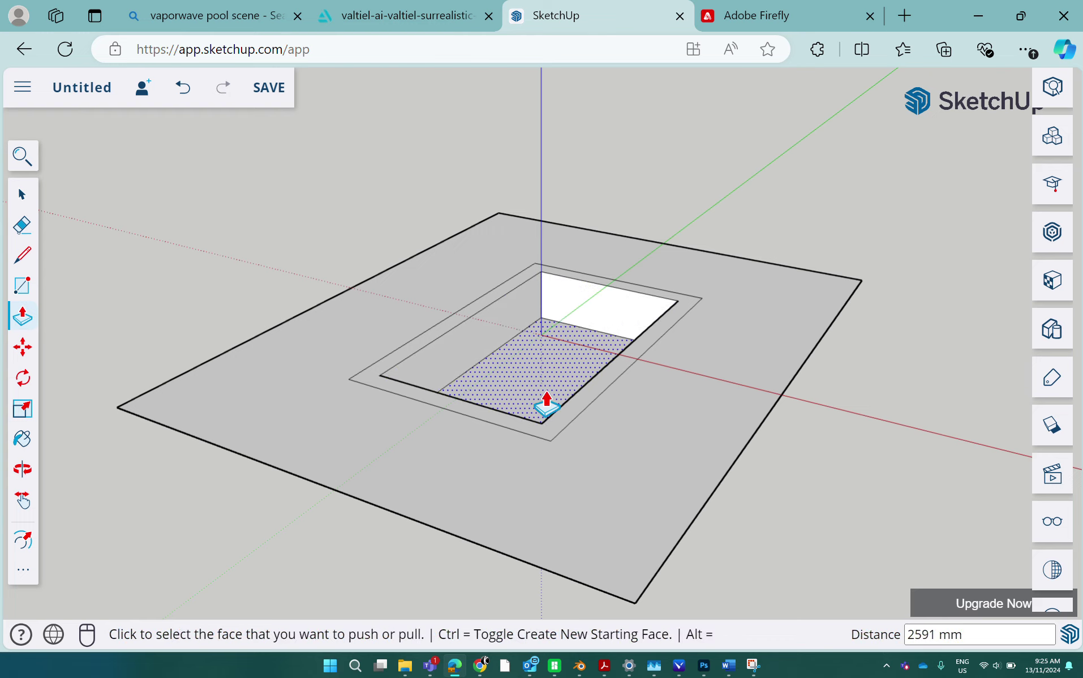
- Push the rim face around the pool basin down about 709 mm to form a step
{"action": "left_click", "coordinate": [401, 401]}
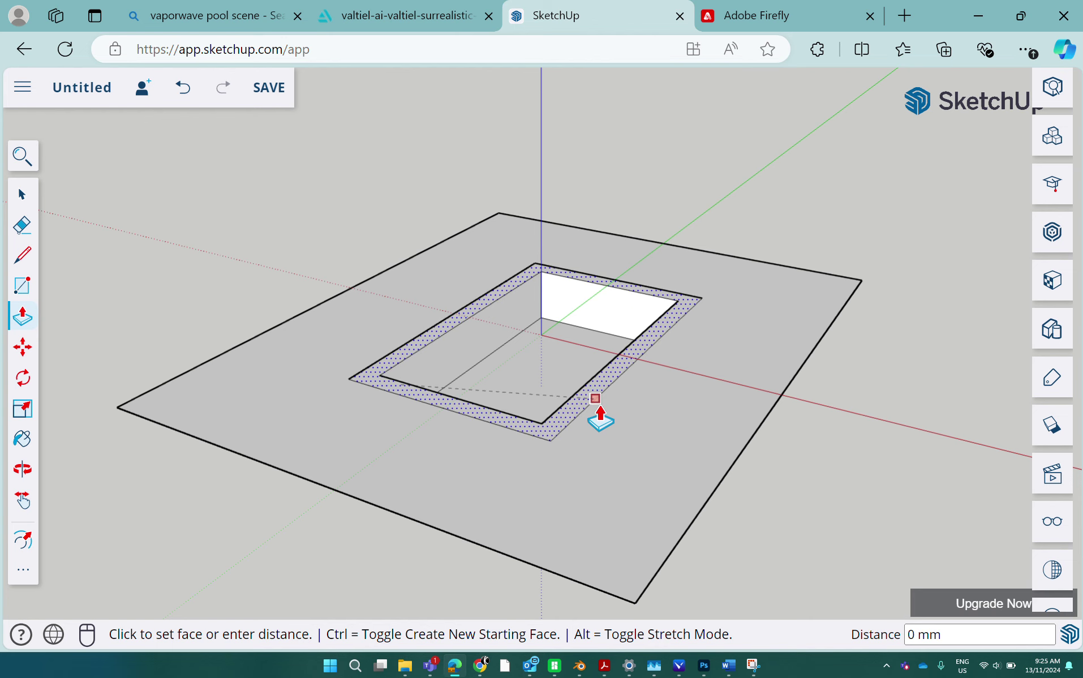
{"action": "left_click", "coordinate": [600, 422]}
{"action": "middle_click_drag", "start_coordinate": [437, 469], "coordinate": [400, 649]}
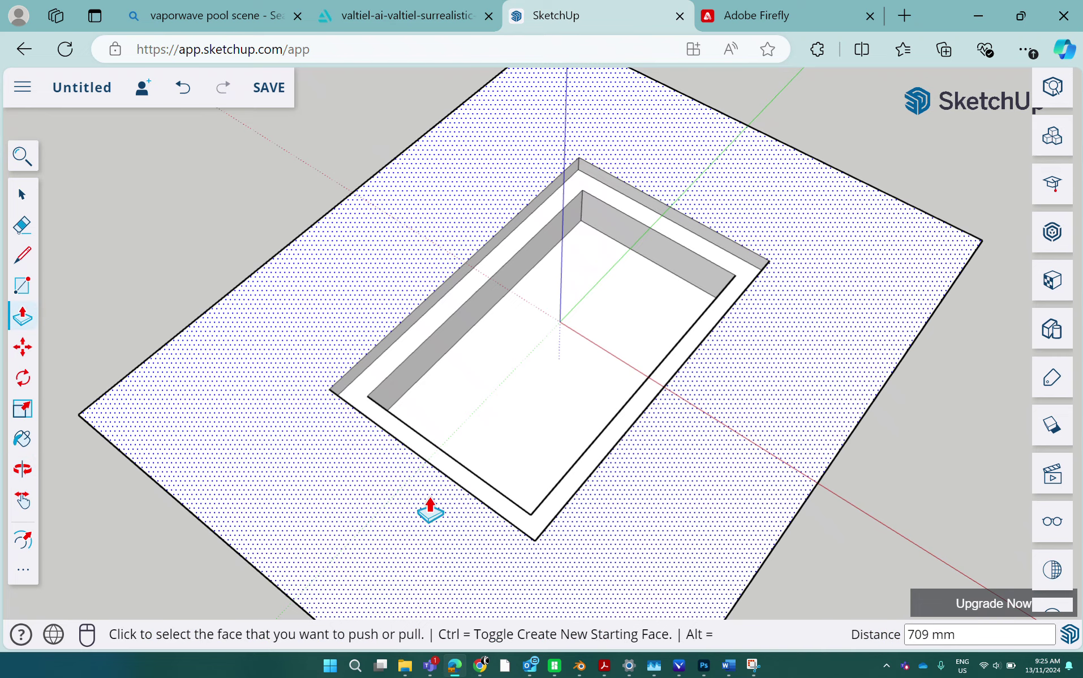
{"action": "middle_click_drag", "start_coordinate": [430, 508], "coordinate": [387, 587]}
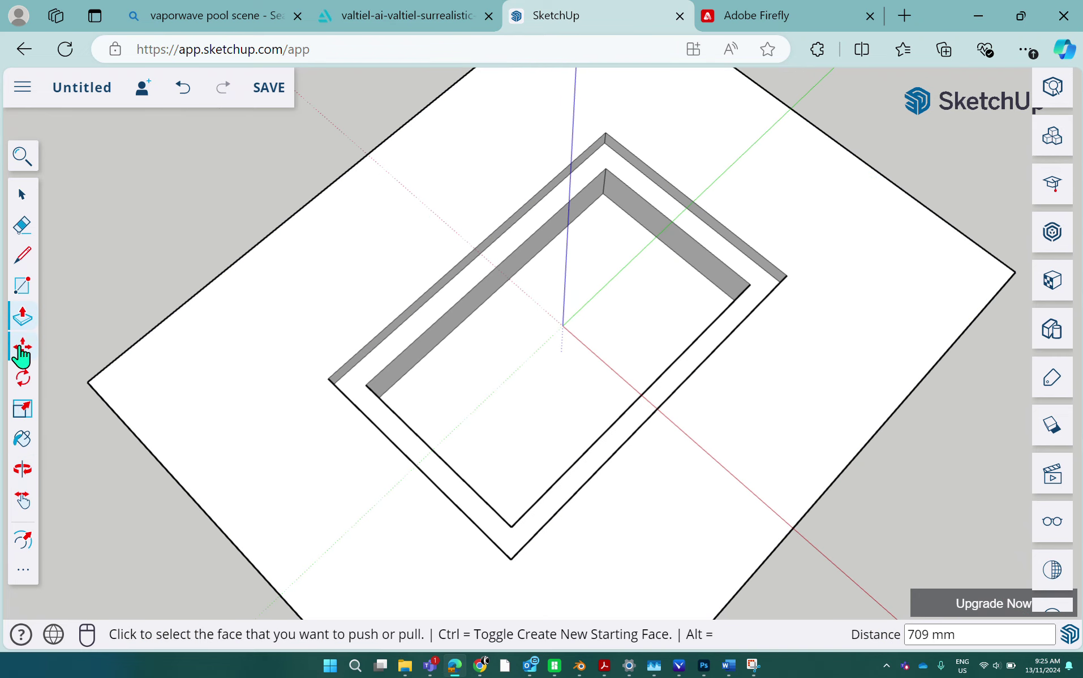
- Draw a rectangle of about 2545 by 3790 mm near the middle of the pool floor as the tower's base
{"action": "left_click", "coordinate": [23, 287]}
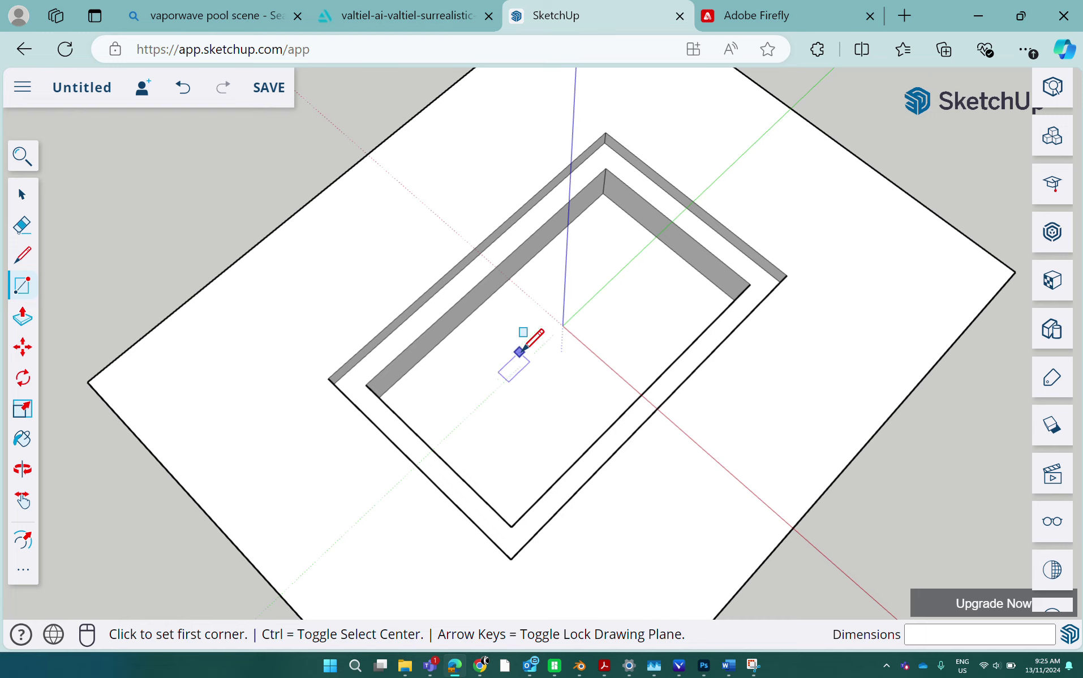
{"action": "left_click", "coordinate": [518, 352]}
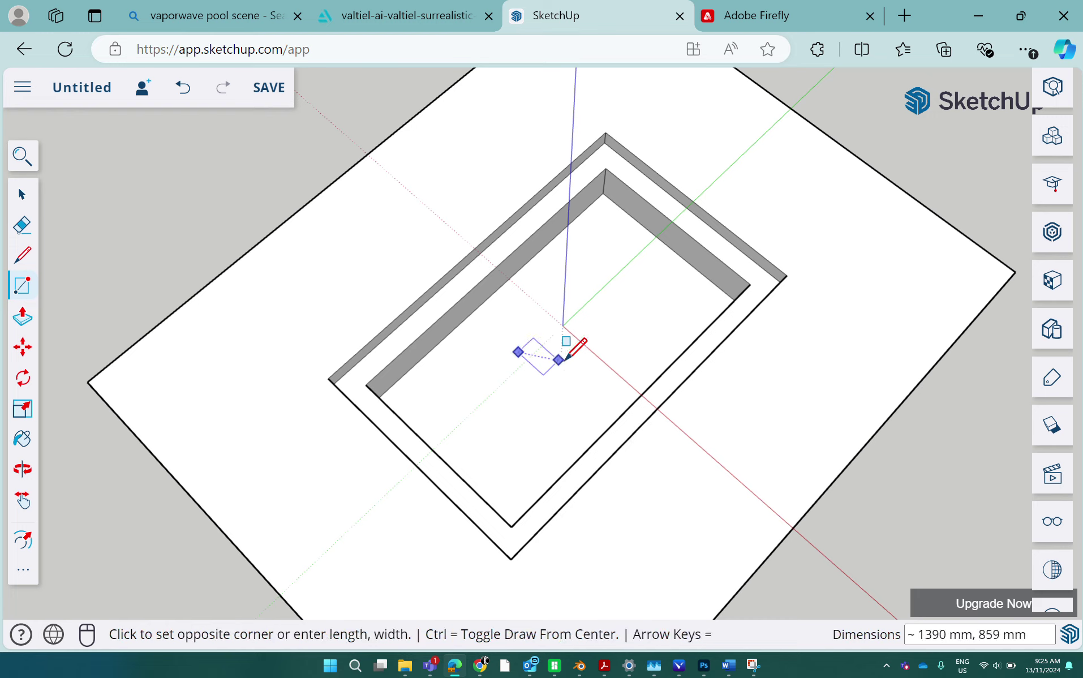
{"action": "left_click", "coordinate": [629, 328]}
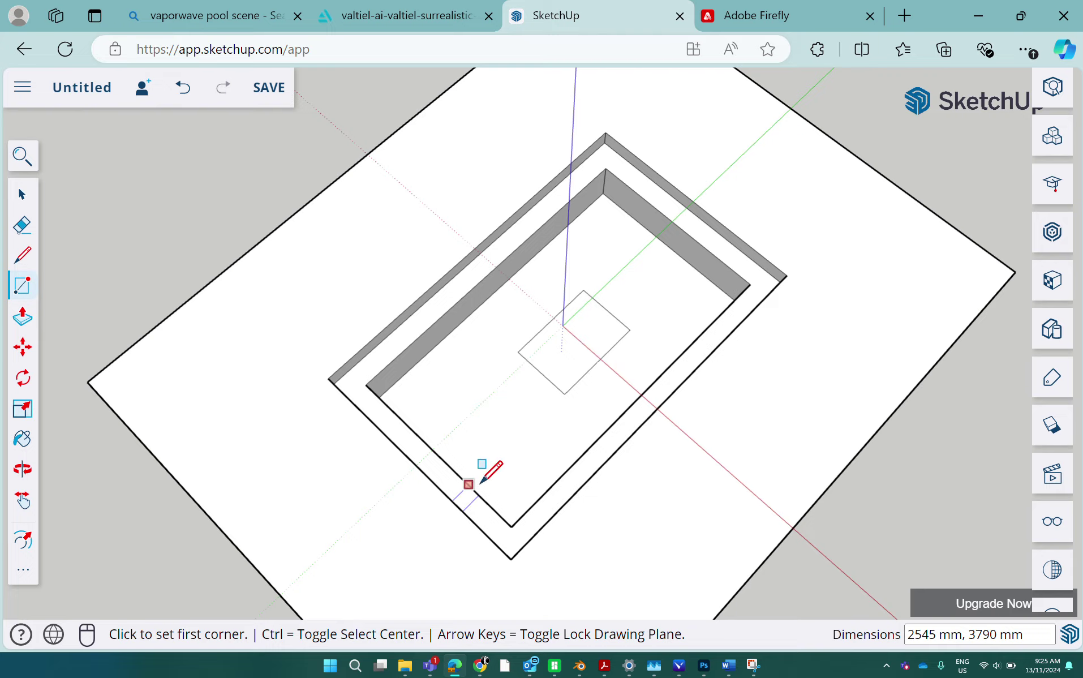
- Pull the small rectangle on the pool floor up about 11431 mm to form a tower
{"action": "middle_click_drag", "start_coordinate": [479, 483], "coordinate": [456, 282]}
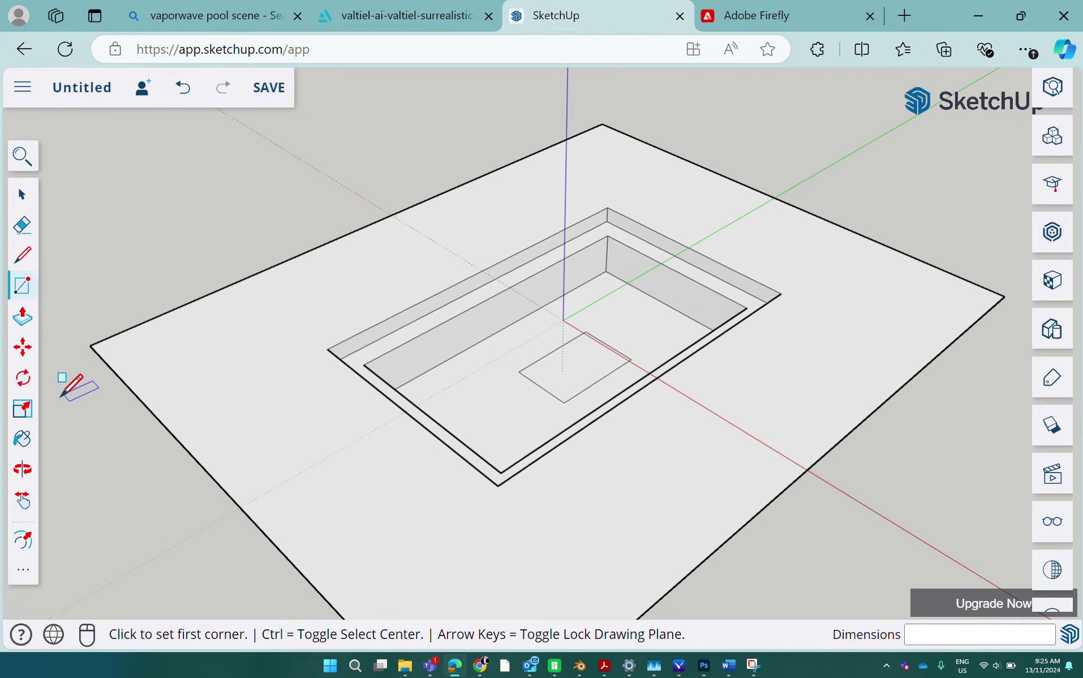
{"action": "left_click", "coordinate": [23, 317]}
{"action": "left_click", "coordinate": [588, 369]}
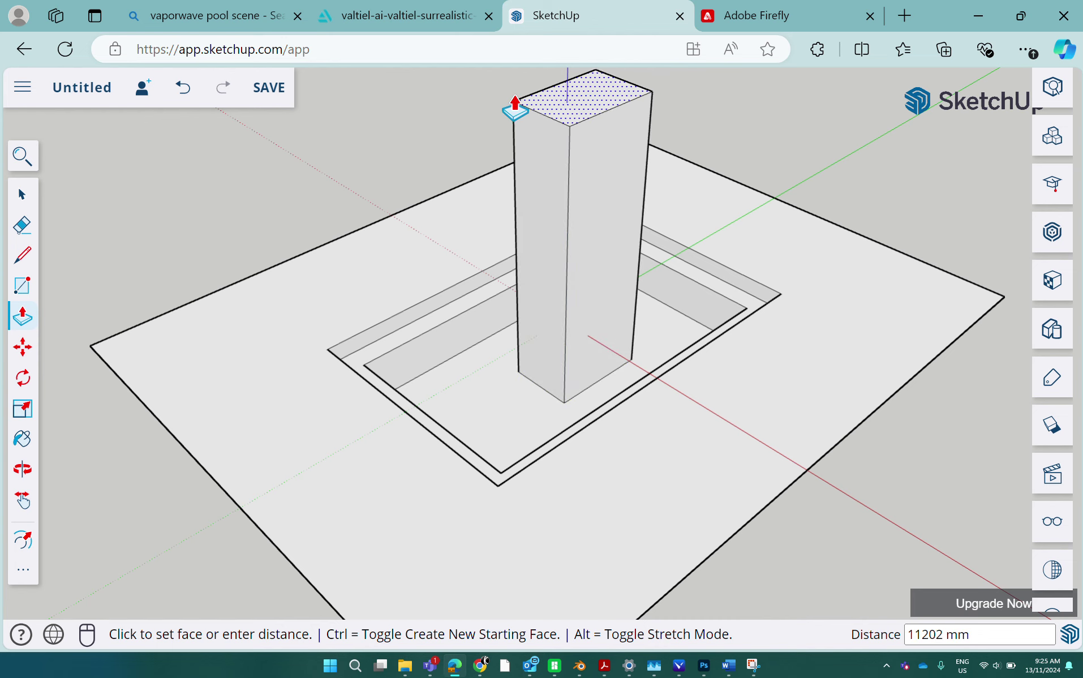
{"action": "left_click", "coordinate": [513, 99]}
- Try to draw a rectangle of about 1619 by 2218 mm from the side edge of the tower's narrow face, and undo it
{"action": "middle_click_drag", "start_coordinate": [441, 418], "coordinate": [459, 479]}
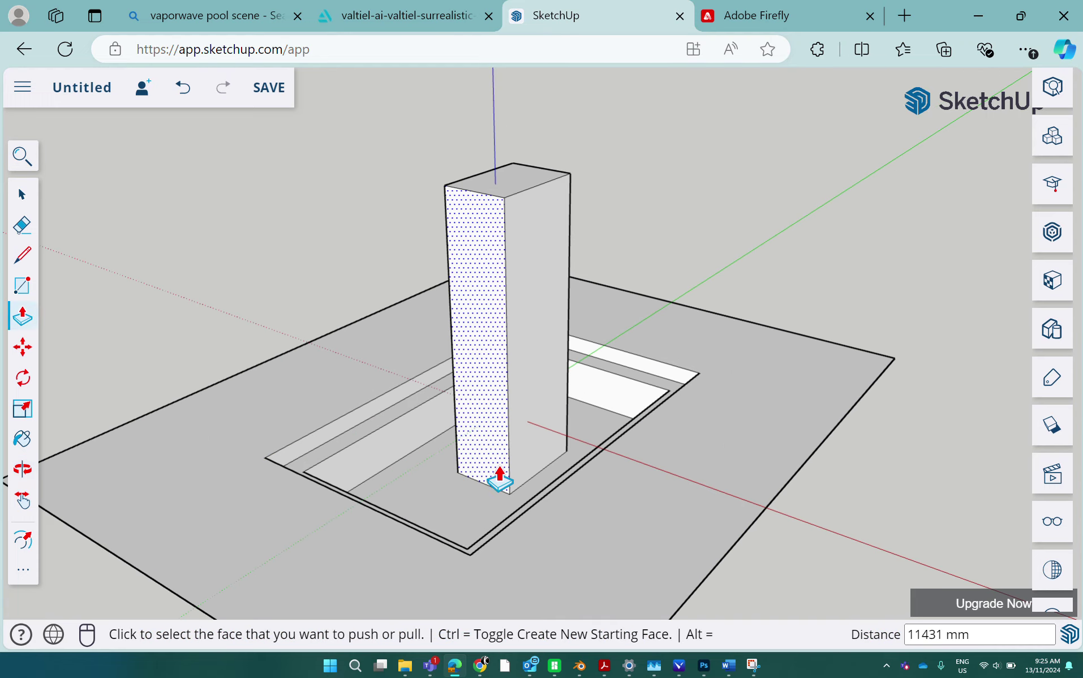
{"action": "scroll", "coordinate": [505, 472], "scroll_direction": "up", "scroll_amount": 2}
{"action": "scroll", "coordinate": [505, 473], "scroll_direction": "up", "scroll_amount": 1}
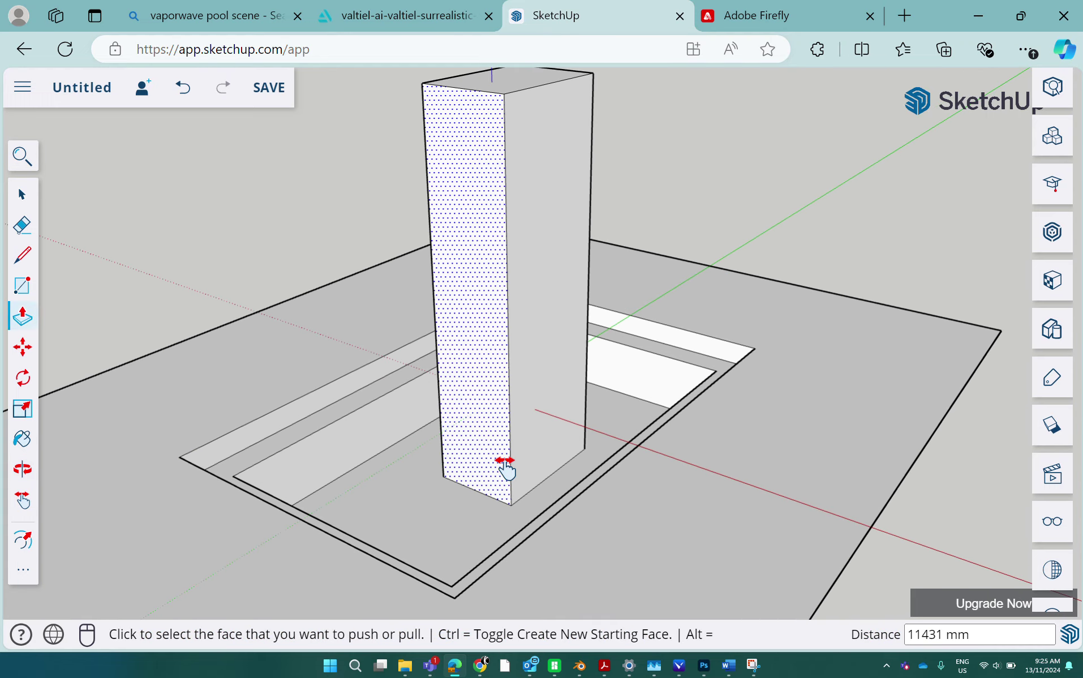
{"action": "scroll", "coordinate": [505, 473], "scroll_direction": "down", "scroll_amount": 2}
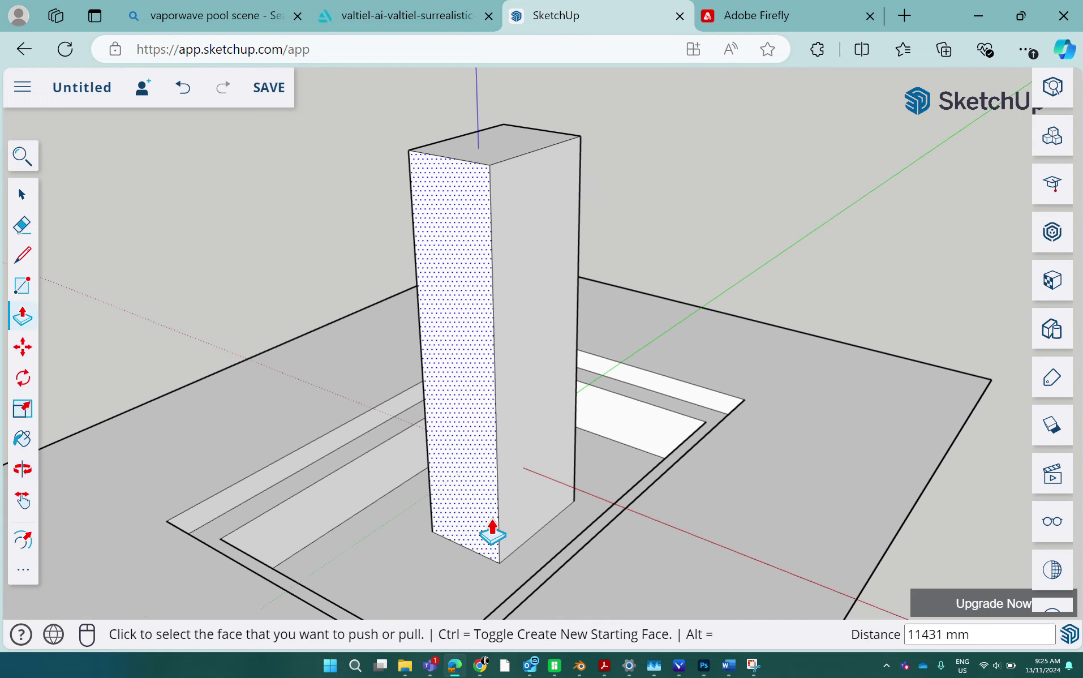
{"action": "left_click", "coordinate": [22, 284]}
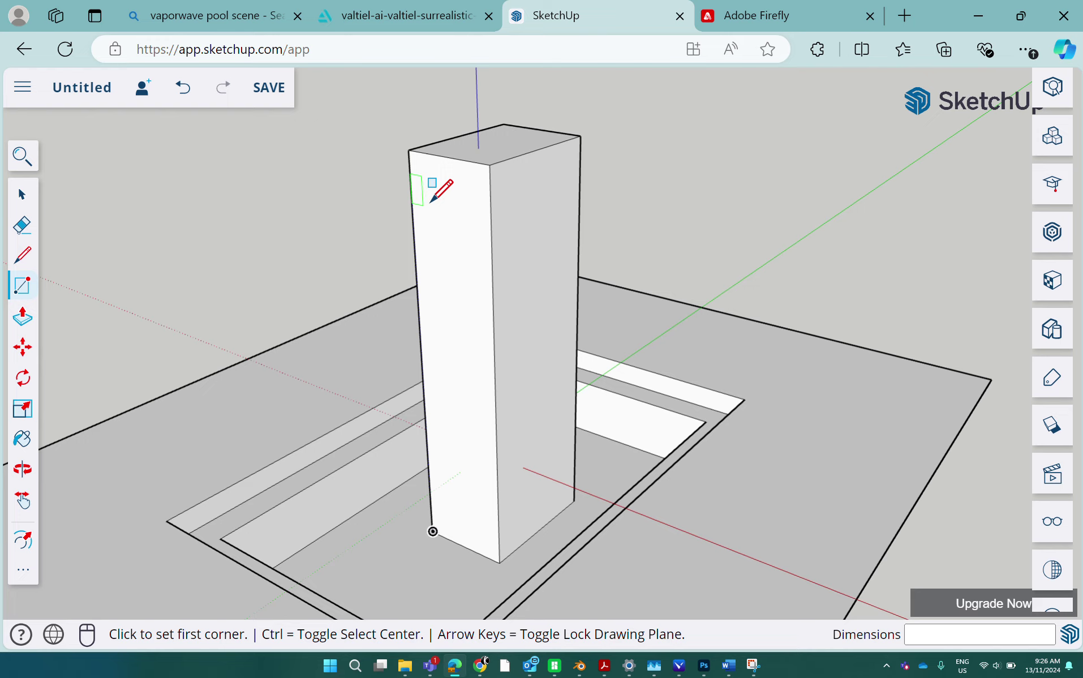
{"action": "left_click", "coordinate": [414, 210]}
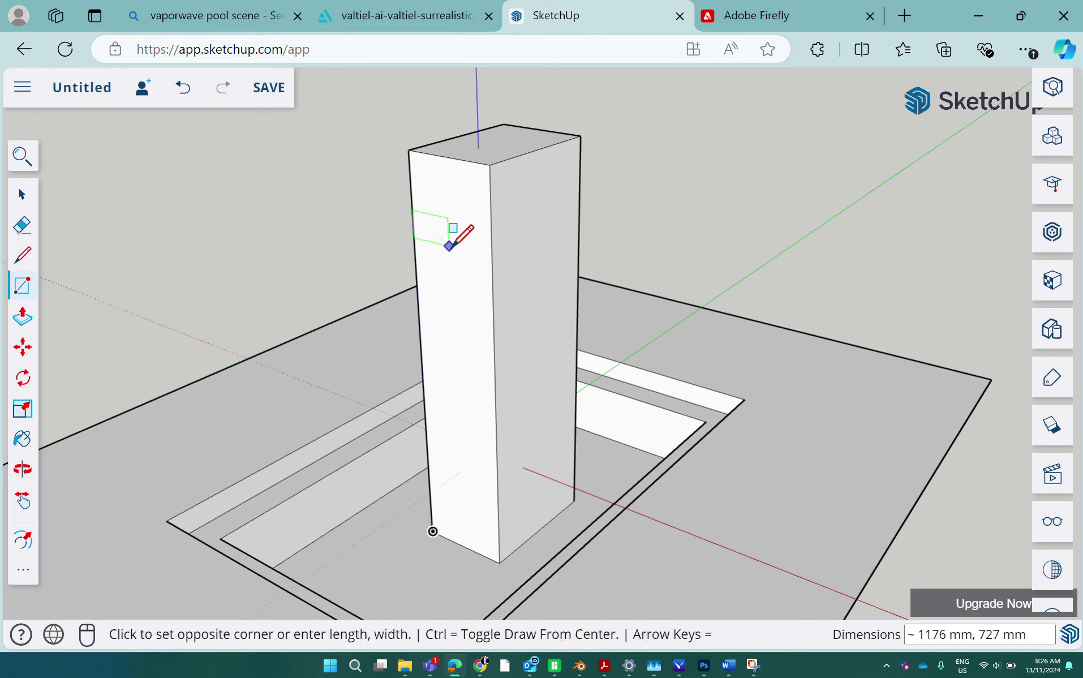
{"action": "left_click", "coordinate": [464, 303]}
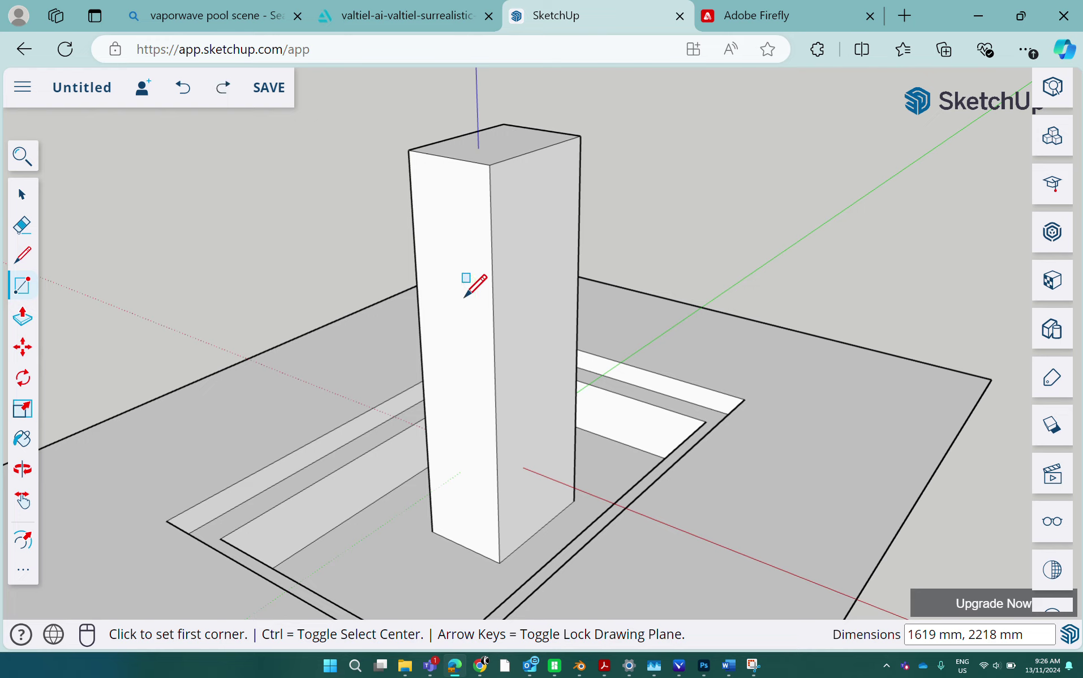
- Draw a full-height vertical centre line and two full-width cross lines on the upper part of the tower's narrow face
{"action": "left_click", "coordinate": [25, 255]}
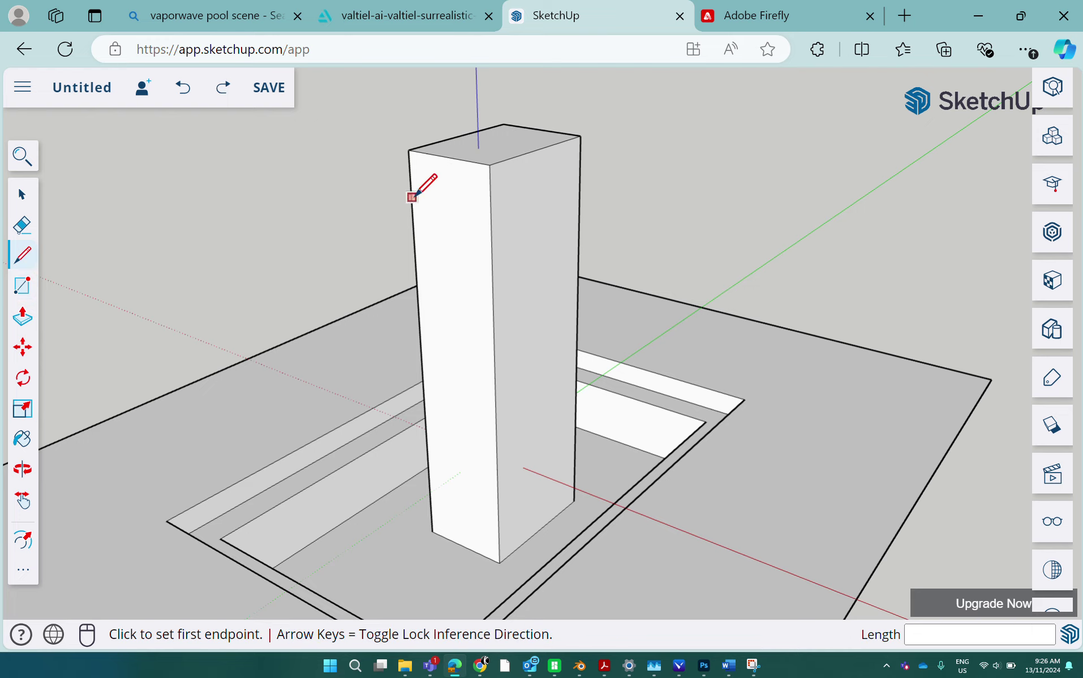
{"action": "left_click", "coordinate": [450, 156]}
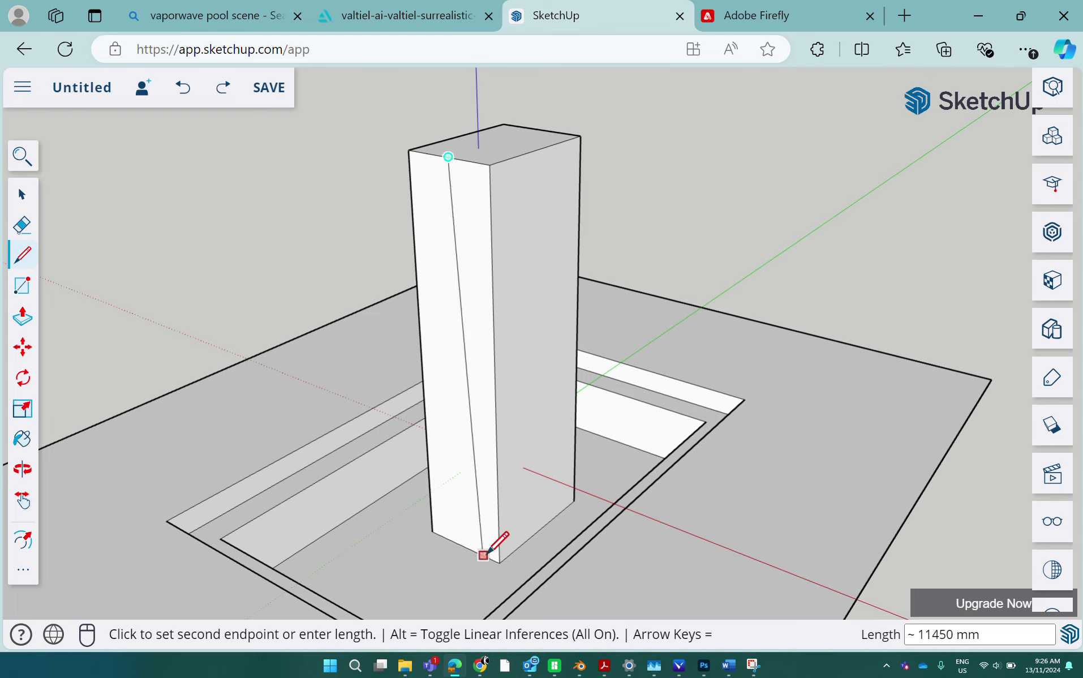
{"action": "left_click", "coordinate": [465, 546]}
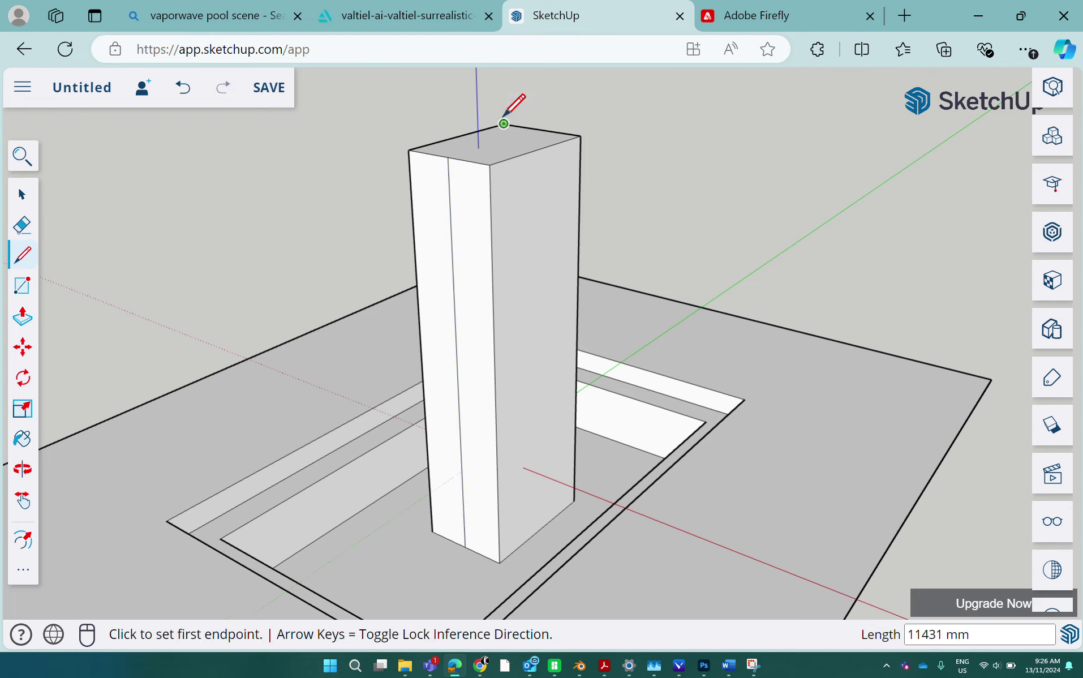
{"action": "left_click", "coordinate": [417, 203]}
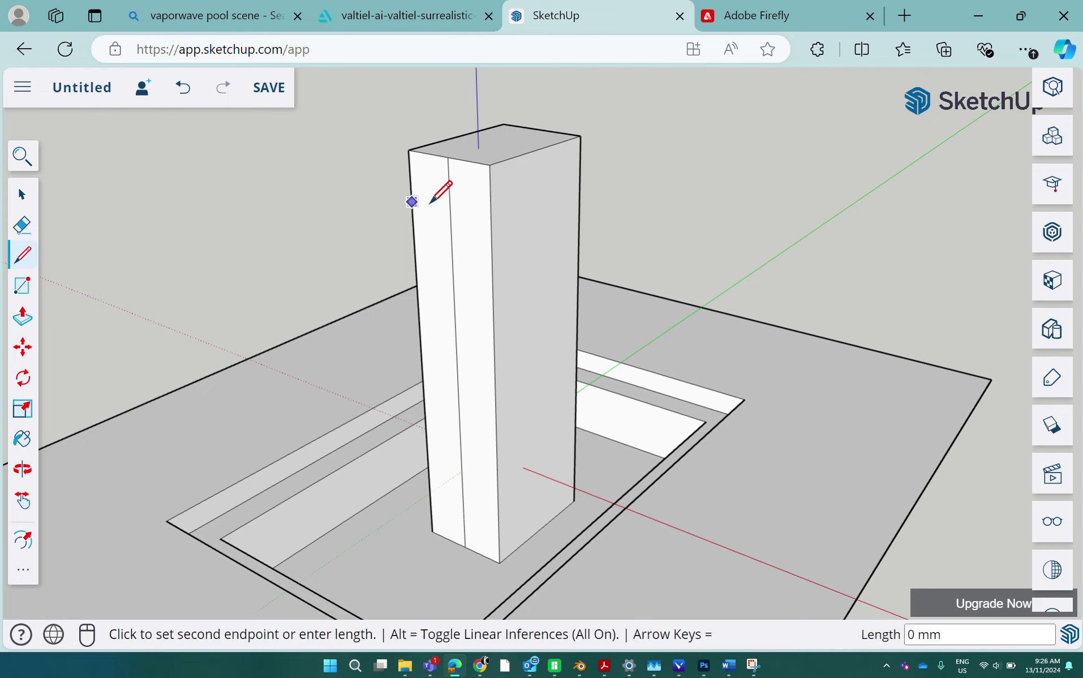
{"action": "left_click", "coordinate": [491, 219]}
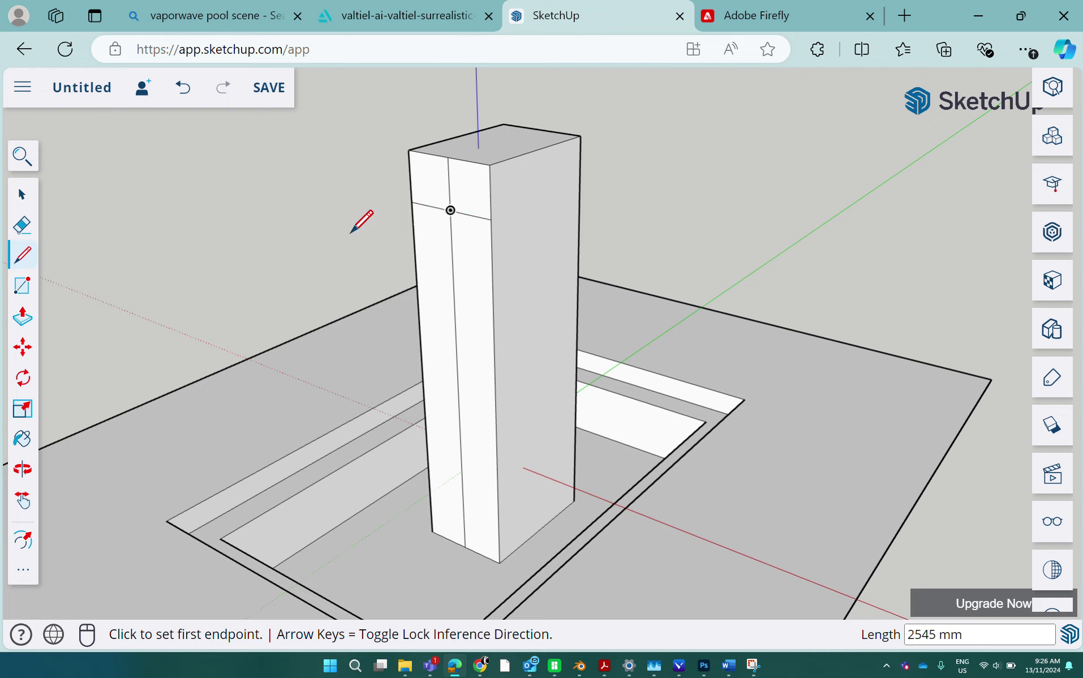
{"action": "left_click", "coordinate": [419, 308]}
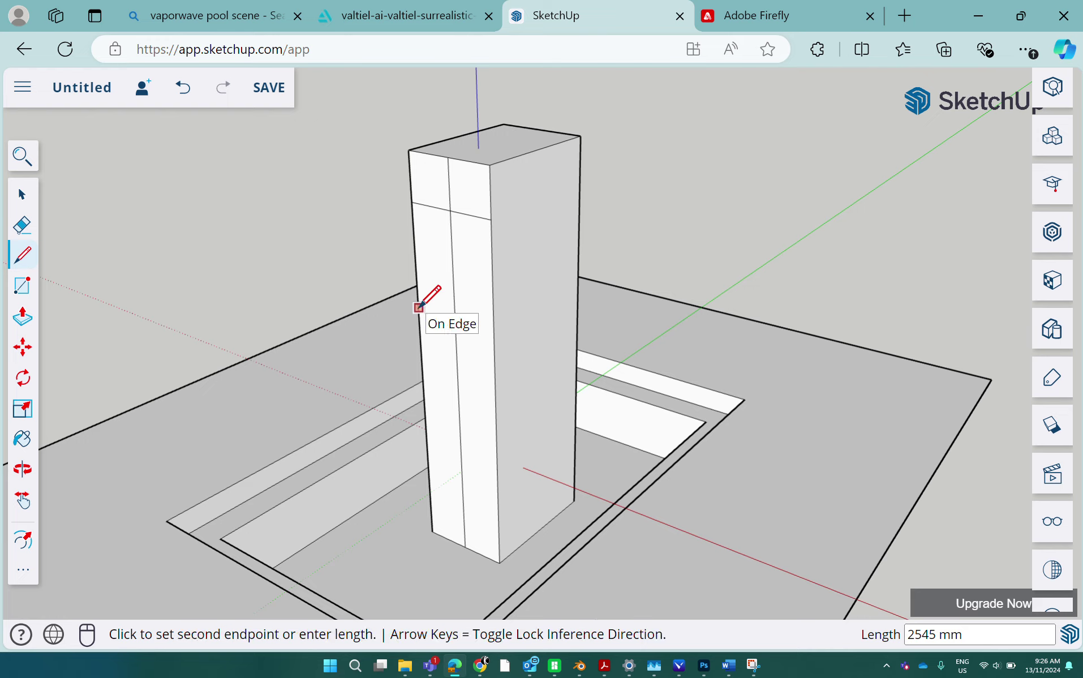
{"action": "left_click", "coordinate": [494, 329]}
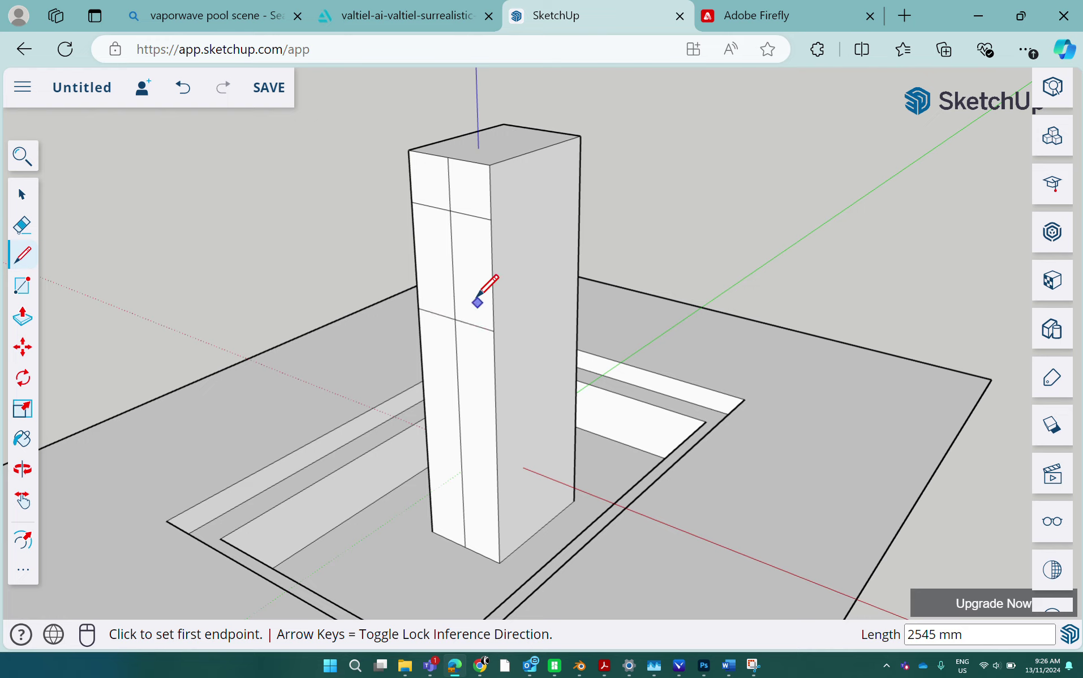
- Draw two vertical lines of about 2890 mm between the cross lines, one on each side of the centre line
{"action": "left_click", "coordinate": [431, 207]}
{"action": "left_click", "coordinate": [436, 311]}
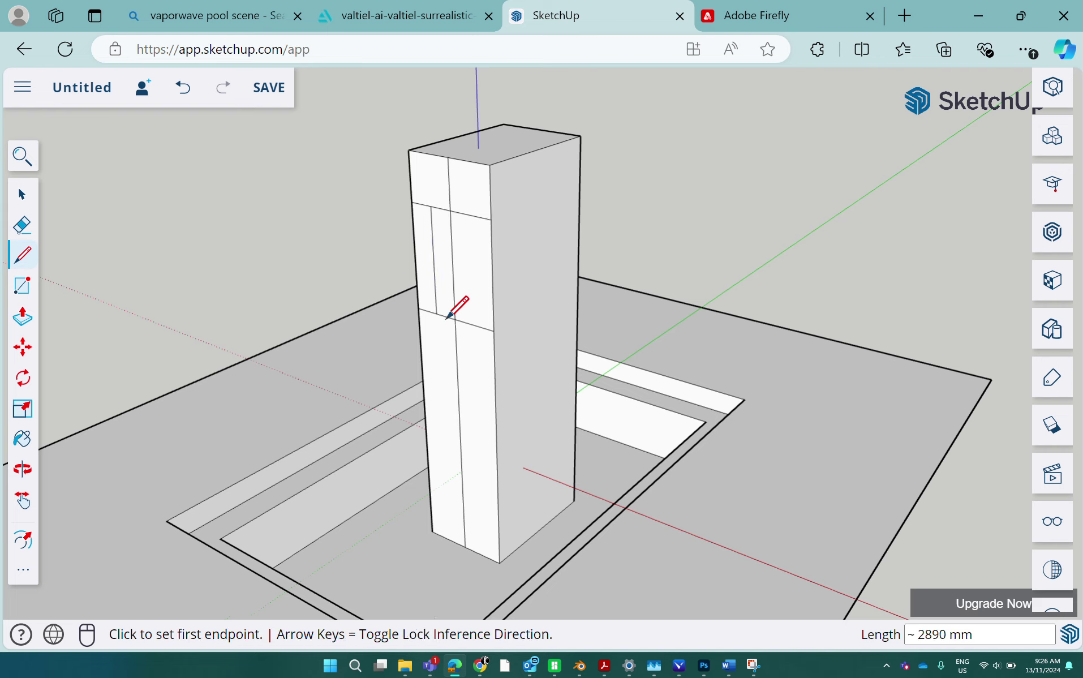
{"action": "left_click", "coordinate": [472, 215]}
{"action": "left_click", "coordinate": [474, 324]}
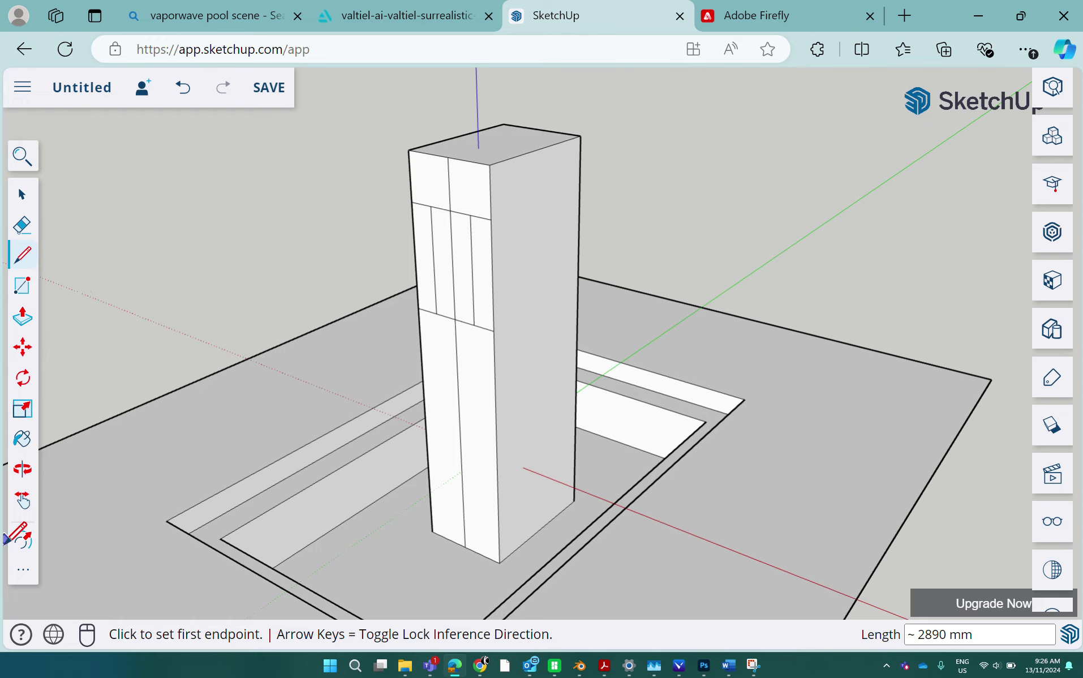
- Draw a circle of about 636 mm radius centred where the centre line meets the upper cross line
{"action": "left_click", "coordinate": [22, 570]}
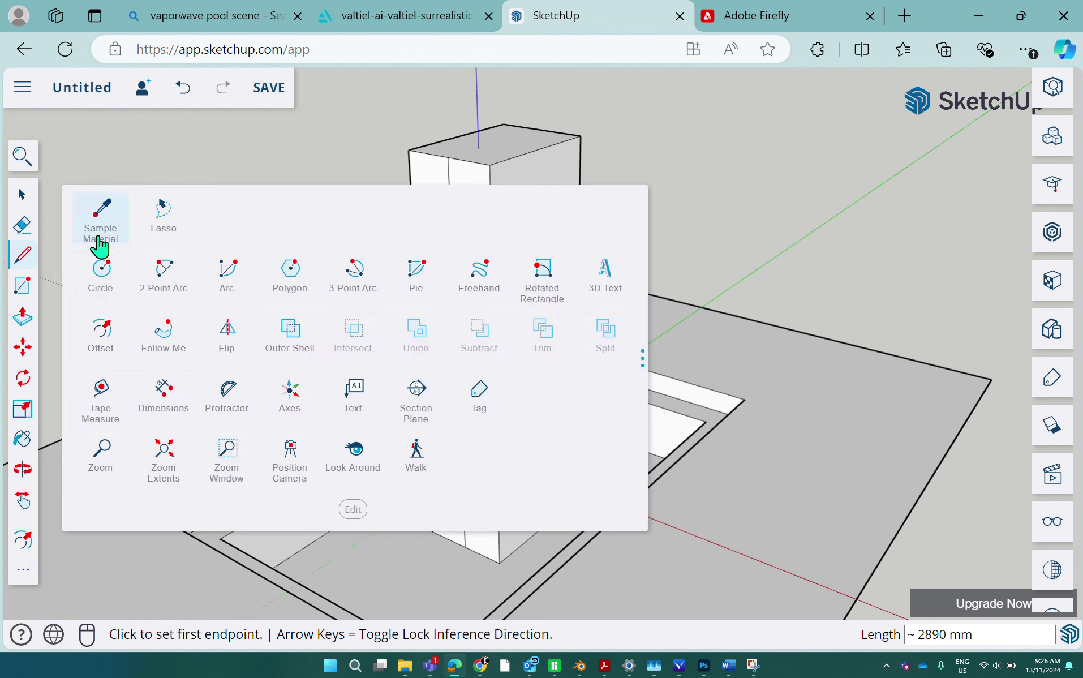
{"action": "left_click", "coordinate": [101, 277]}
{"action": "left_click", "coordinate": [450, 210]}
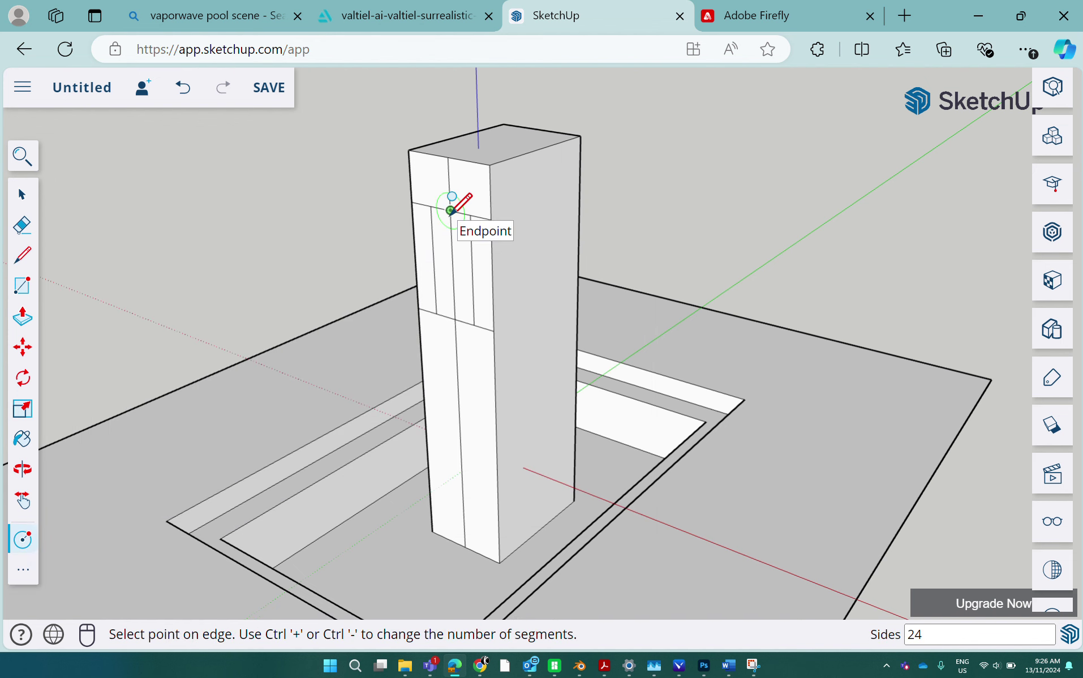
{"action": "left_click", "coordinate": [470, 215]}
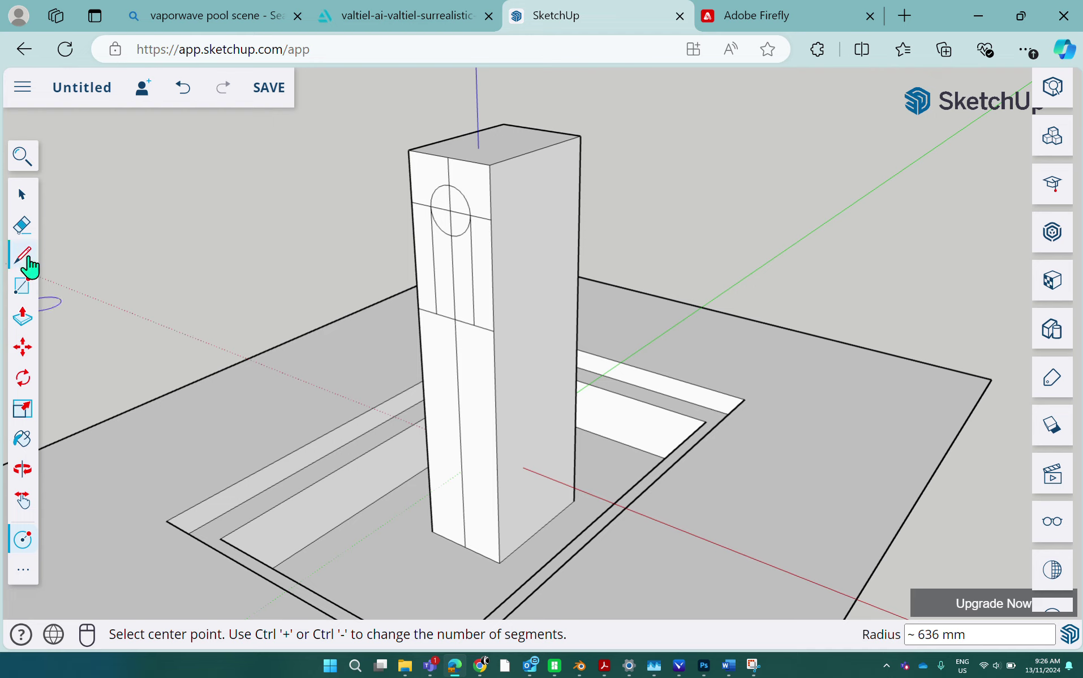
- Erase the surplus construction lines and the circle's lower half, leaving only an arched window outline on the tower
{"action": "left_click", "coordinate": [23, 226]}
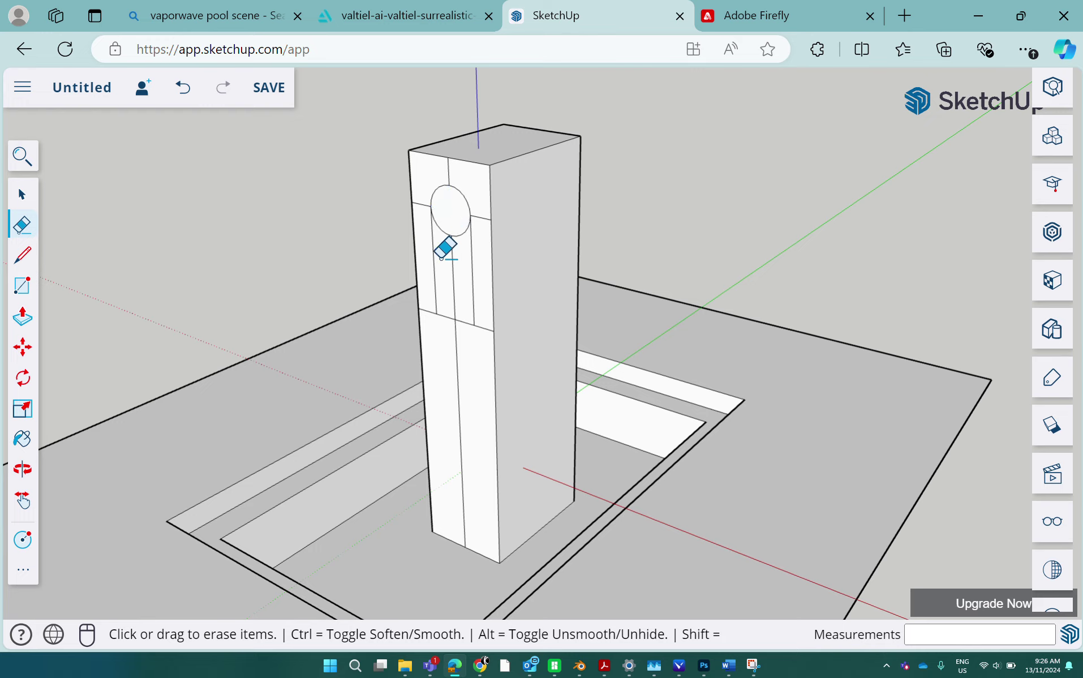
{"action": "left_click_drag", "start_coordinate": [447, 241], "coordinate": [451, 238]}
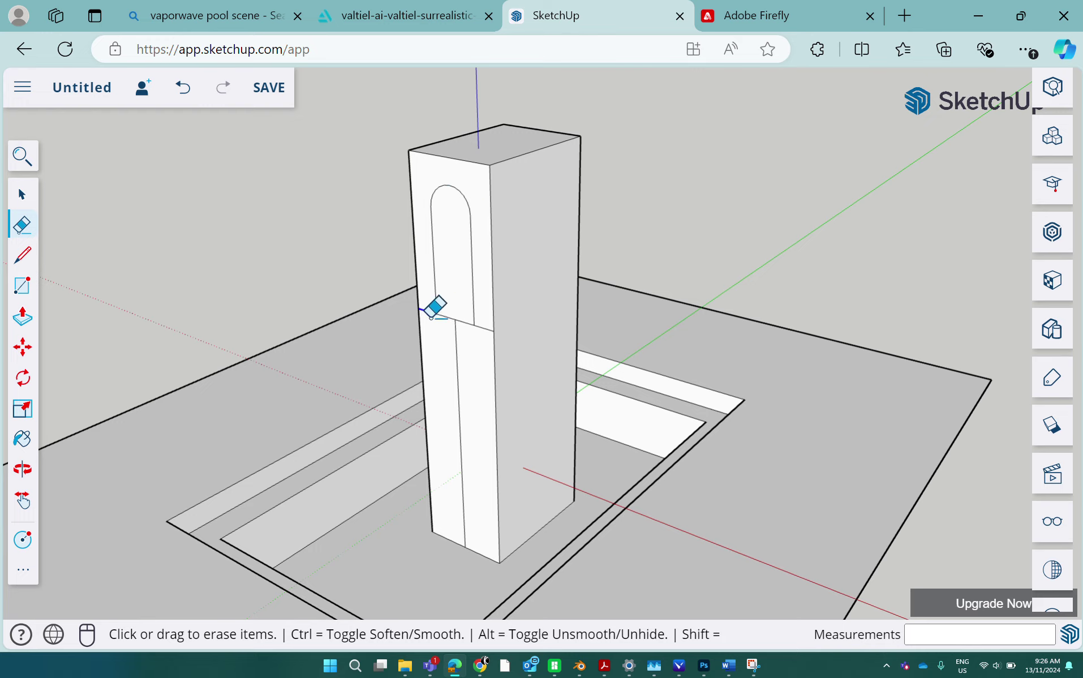
{"action": "left_click", "coordinate": [456, 355]}
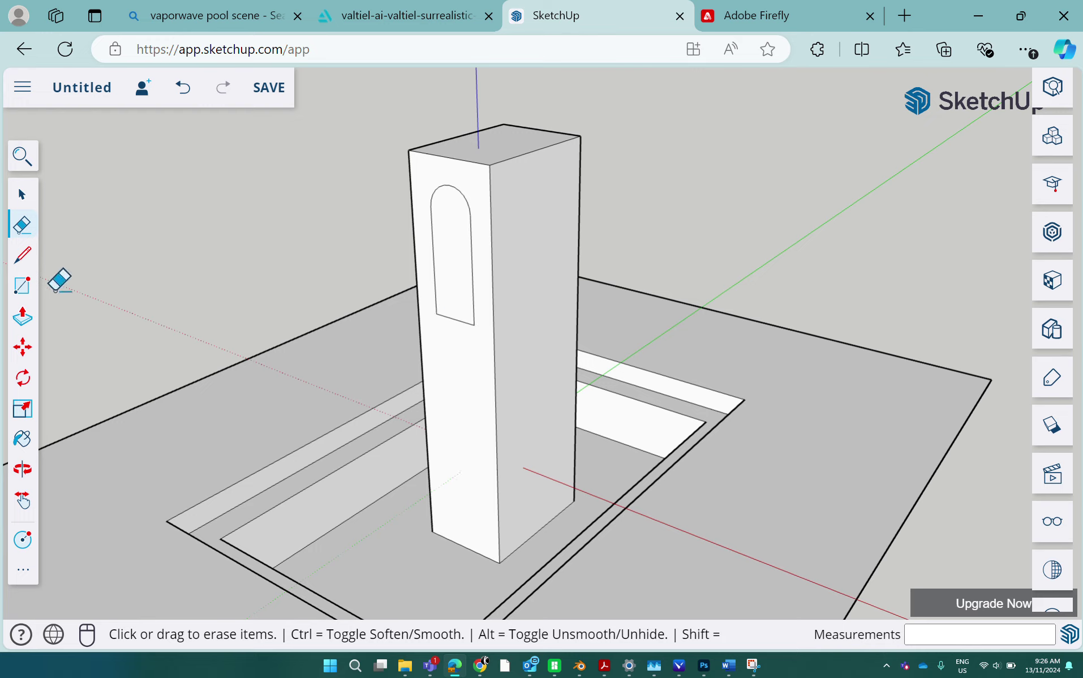
- Push the arched window face 3790 mm through the tower's full depth to cut the opening
{"action": "left_click", "coordinate": [25, 319]}
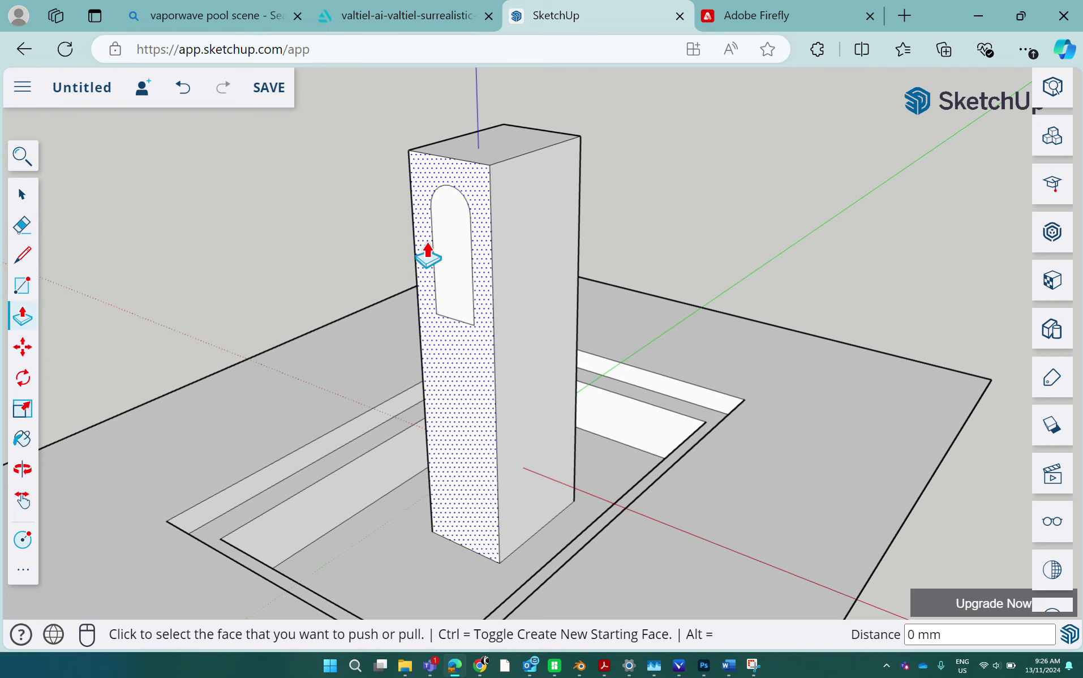
{"action": "left_click", "coordinate": [447, 272]}
{"action": "left_click", "coordinate": [577, 250]}
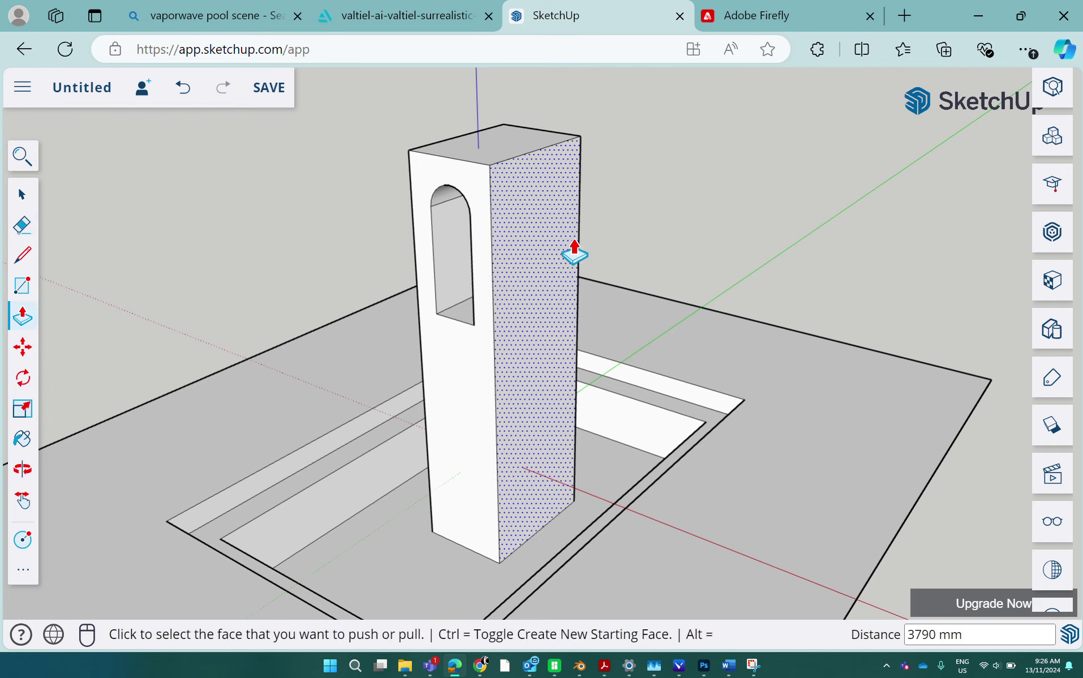
- Draw a sill rectangle of about 1346 by 501 mm directly below the arched opening on the tower's opposite narrow face
{"action": "middle_click_drag", "start_coordinate": [629, 391], "coordinate": [960, 401]}
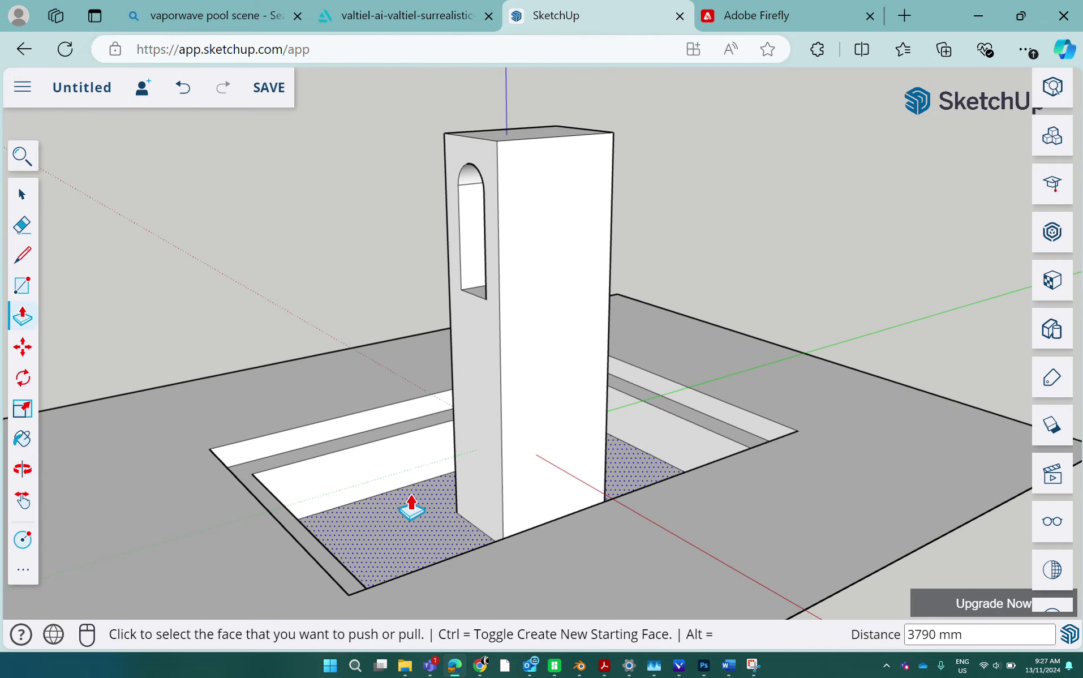
{"action": "middle_click_drag", "start_coordinate": [410, 506], "coordinate": [240, 546]}
{"action": "middle_click_drag", "start_coordinate": [636, 522], "coordinate": [515, 445]}
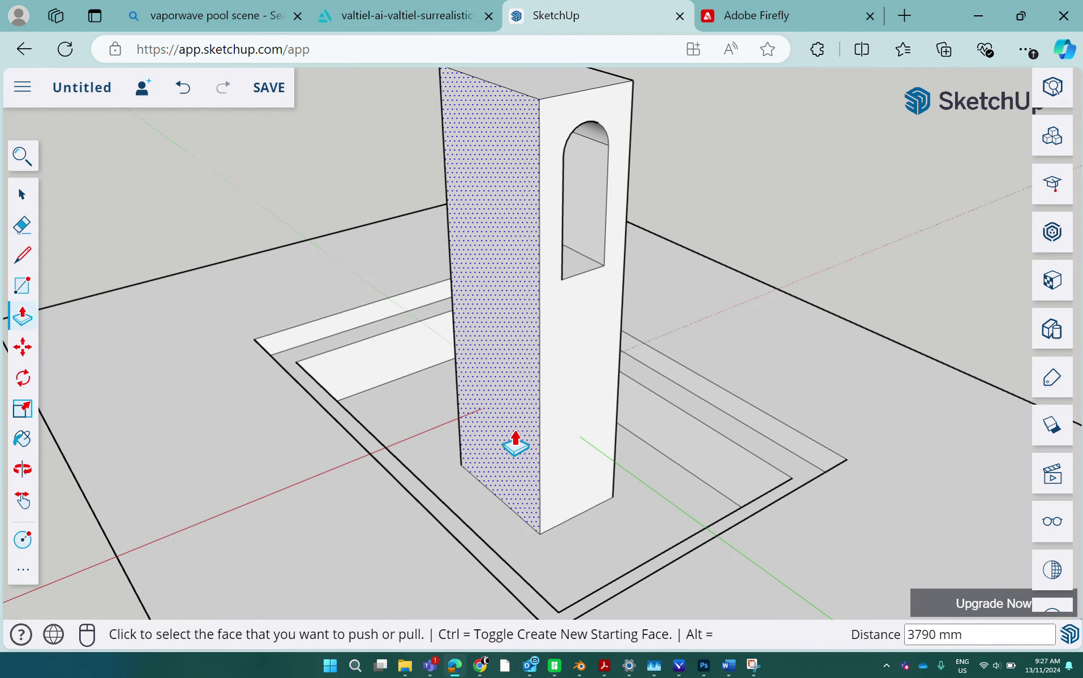
{"action": "scroll", "coordinate": [601, 319], "scroll_direction": "up", "scroll_amount": 3}
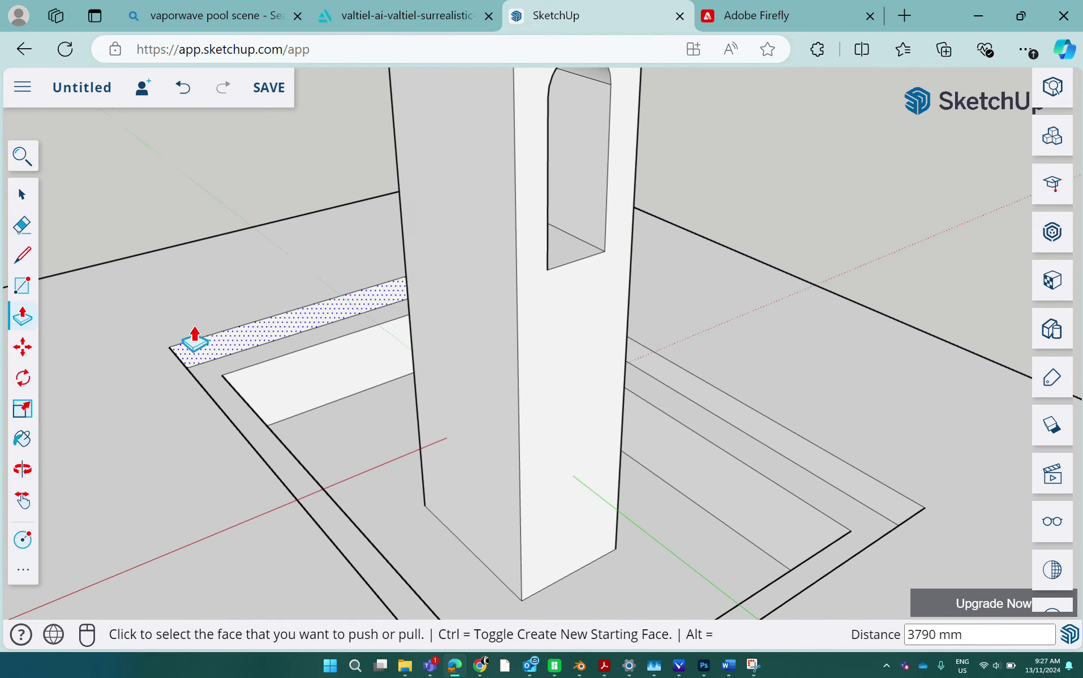
{"action": "left_click", "coordinate": [21, 286]}
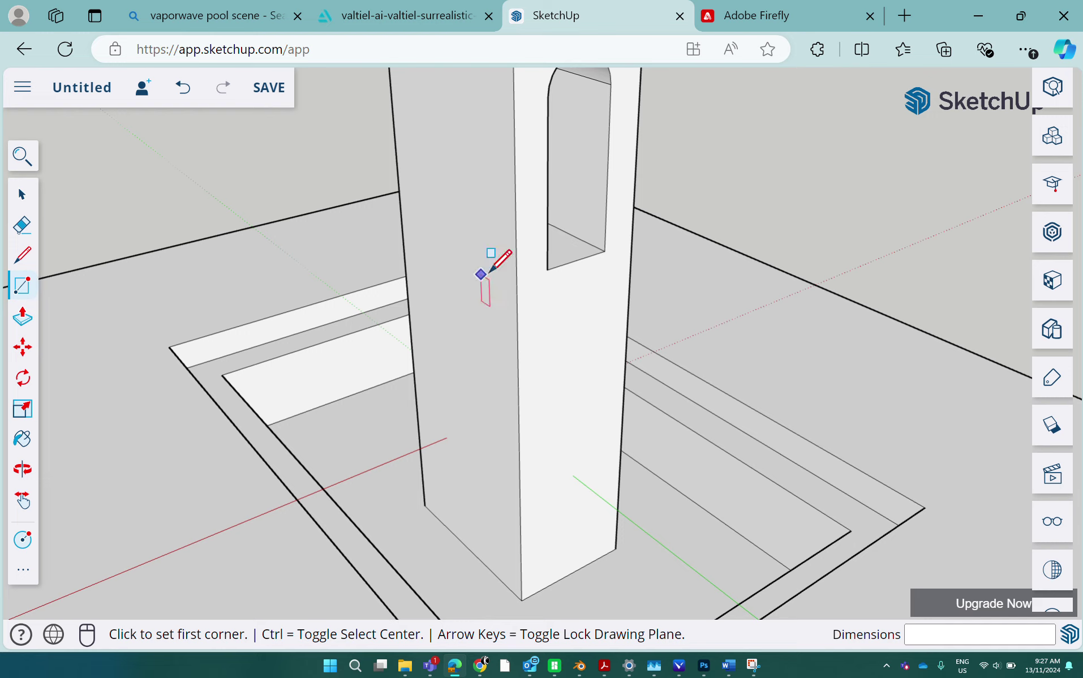
{"action": "left_click", "coordinate": [547, 270]}
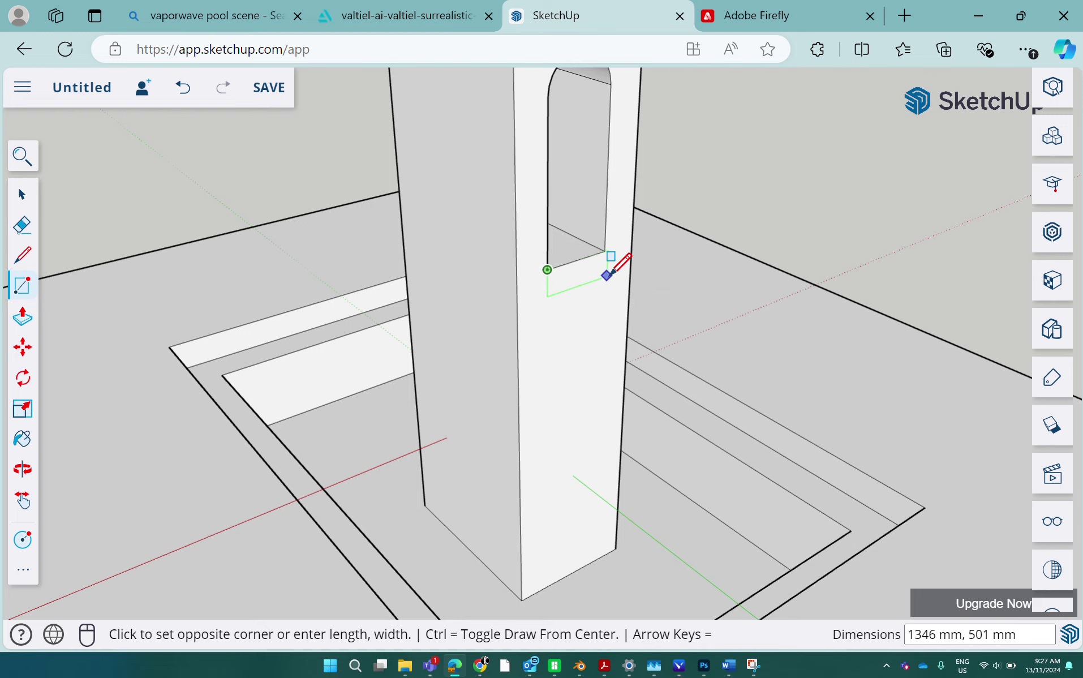
{"action": "left_click", "coordinate": [608, 277]}
{"action": "scroll", "coordinate": [552, 338], "scroll_direction": "down", "scroll_amount": 5}
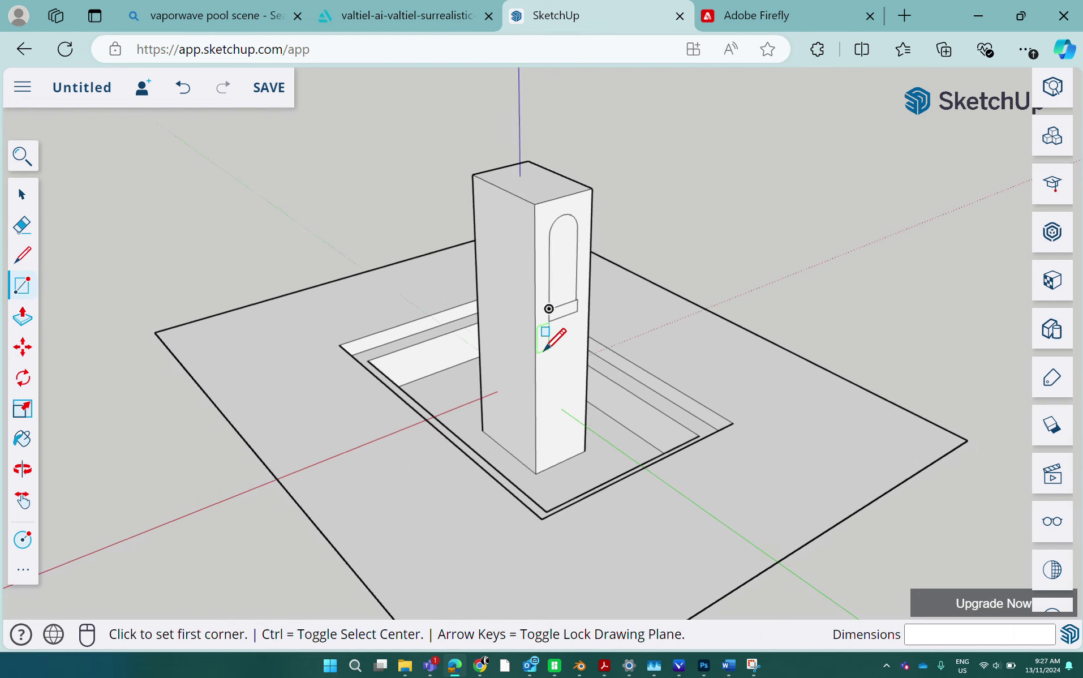
{"action": "middle_click_drag", "start_coordinate": [552, 338], "coordinate": [69, 292]}
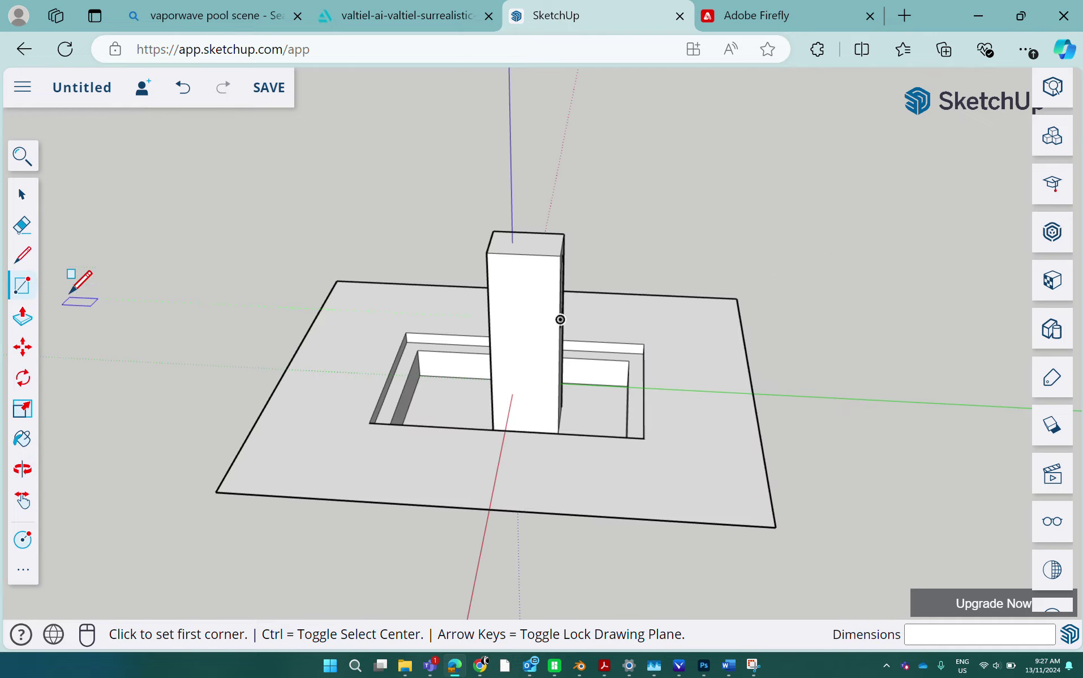
- Draw a vertical side wall about 21538 mm long and 13307 mm high along the ground plane's edge facing the tower's sill
{"action": "left_click", "coordinate": [22, 256]}
{"action": "left_click", "coordinate": [776, 527]}
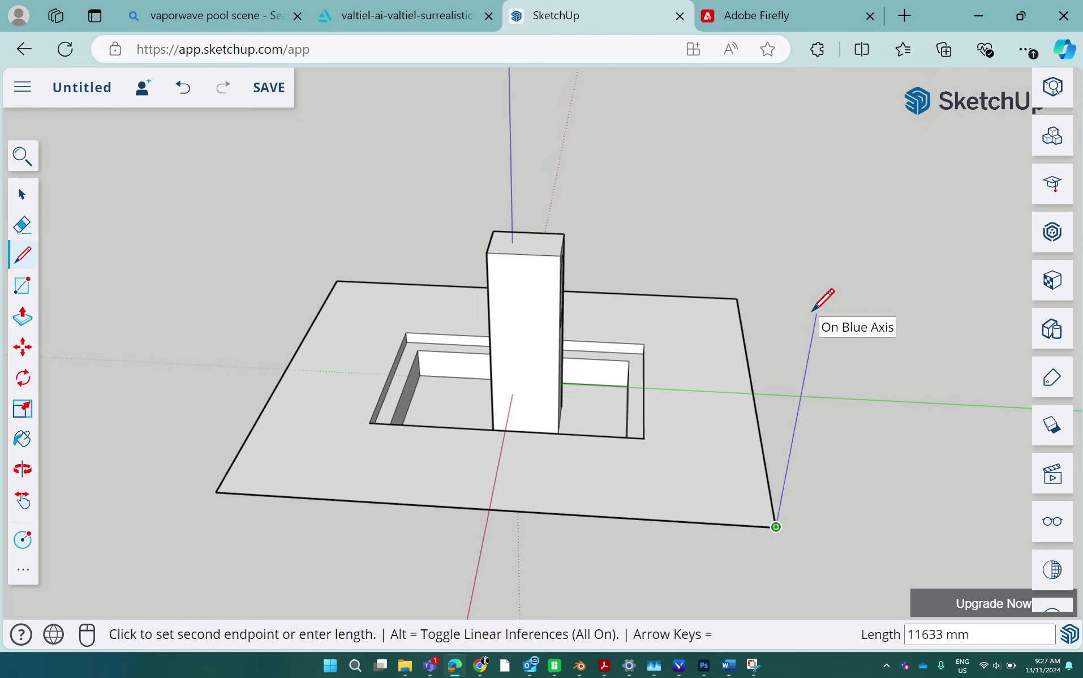
{"action": "left_click", "coordinate": [823, 276]}
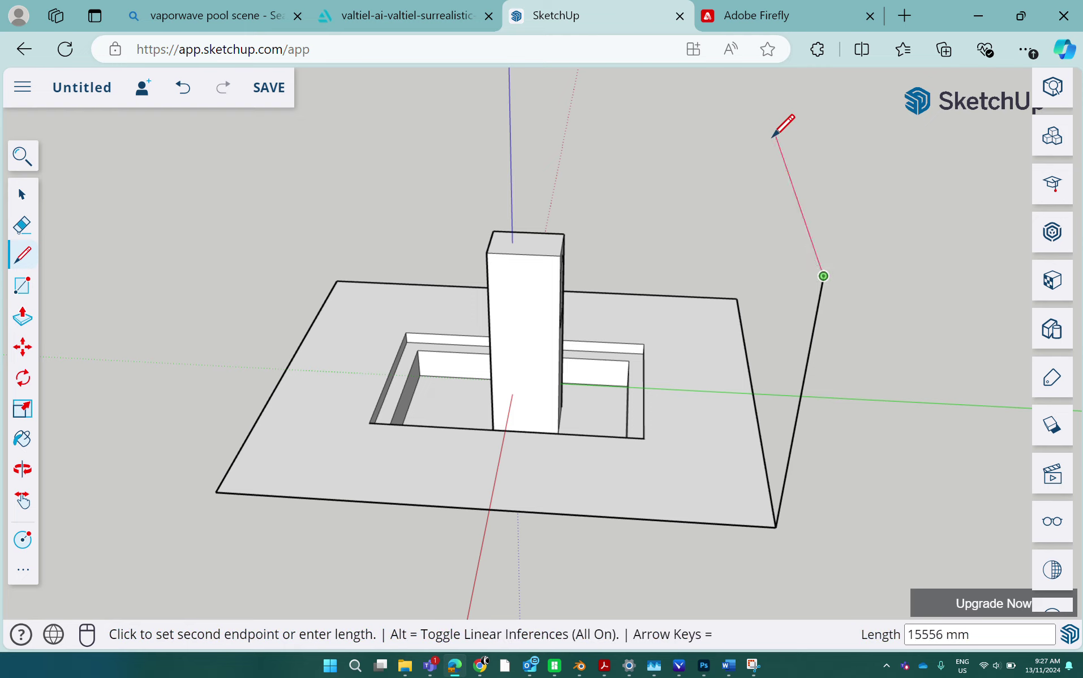
{"action": "left_click", "coordinate": [749, 284]}
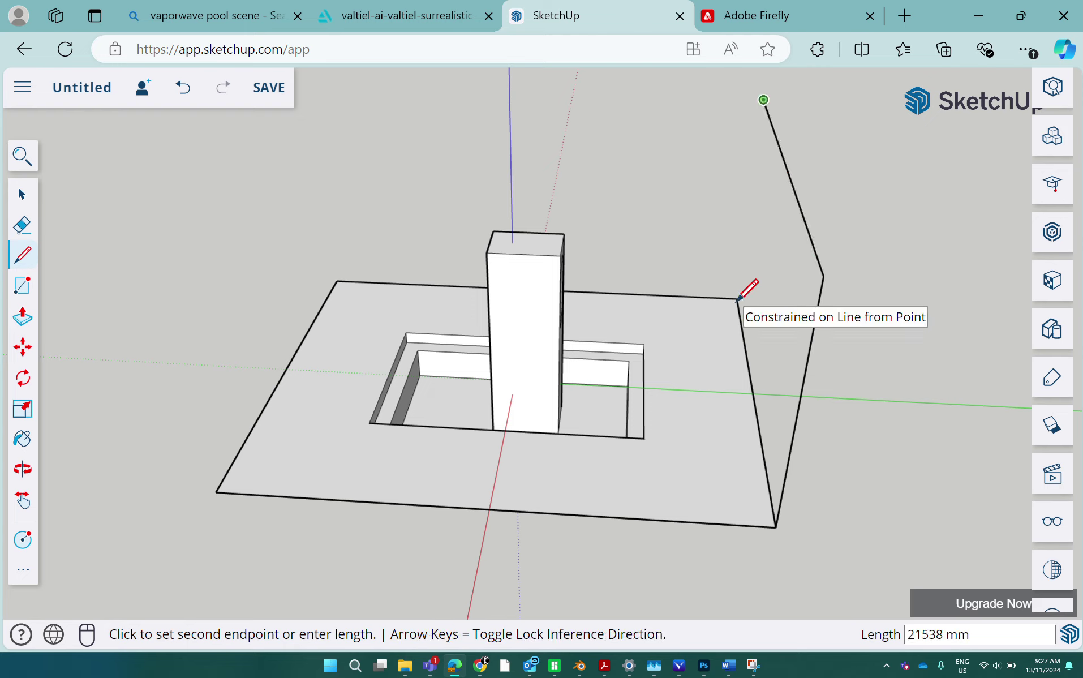
{"action": "left_click", "coordinate": [736, 298]}
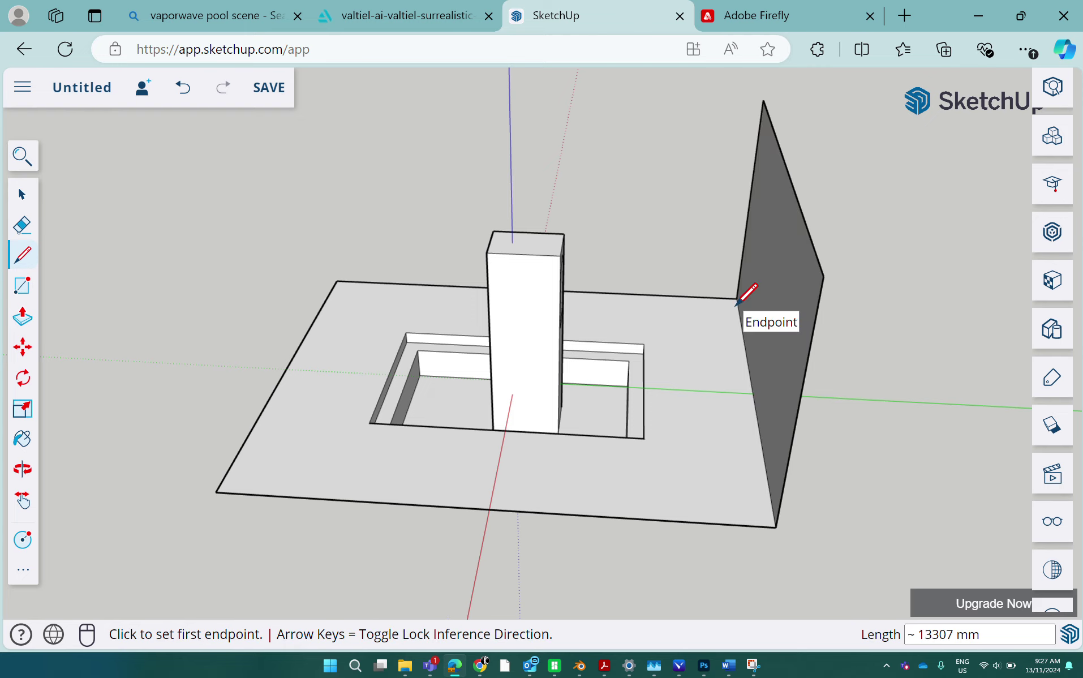
- Draw an upright back wall along the ground plane's rear edge, matching the side wall's height of about 13307 mm
{"action": "left_click", "coordinate": [762, 101]}
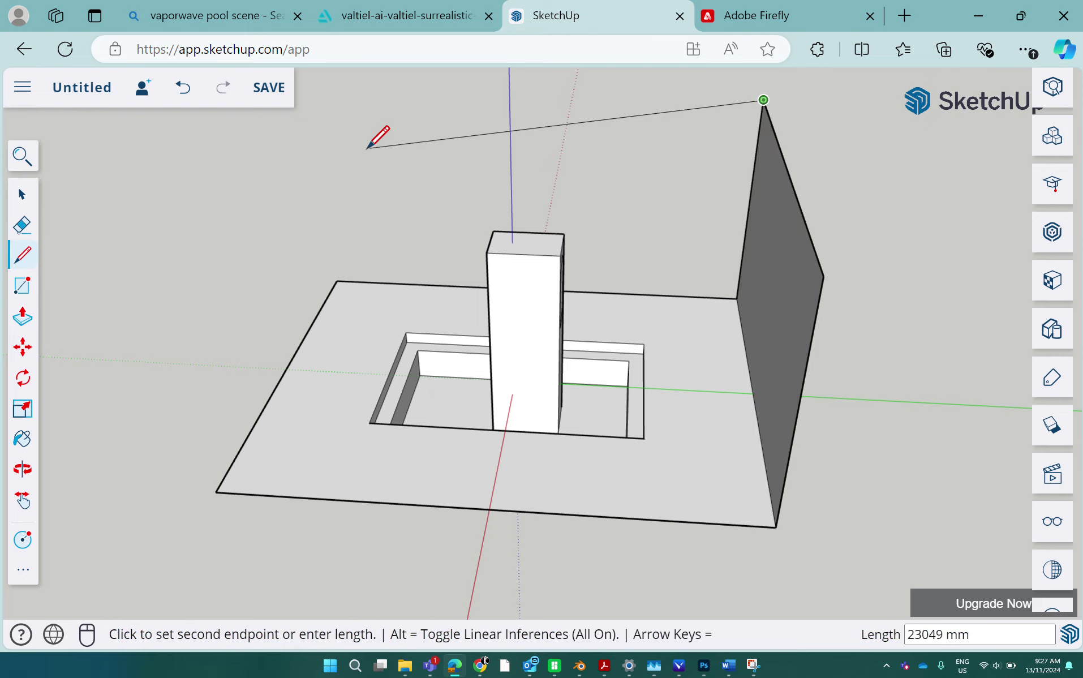
{"action": "key", "text": "shift"}
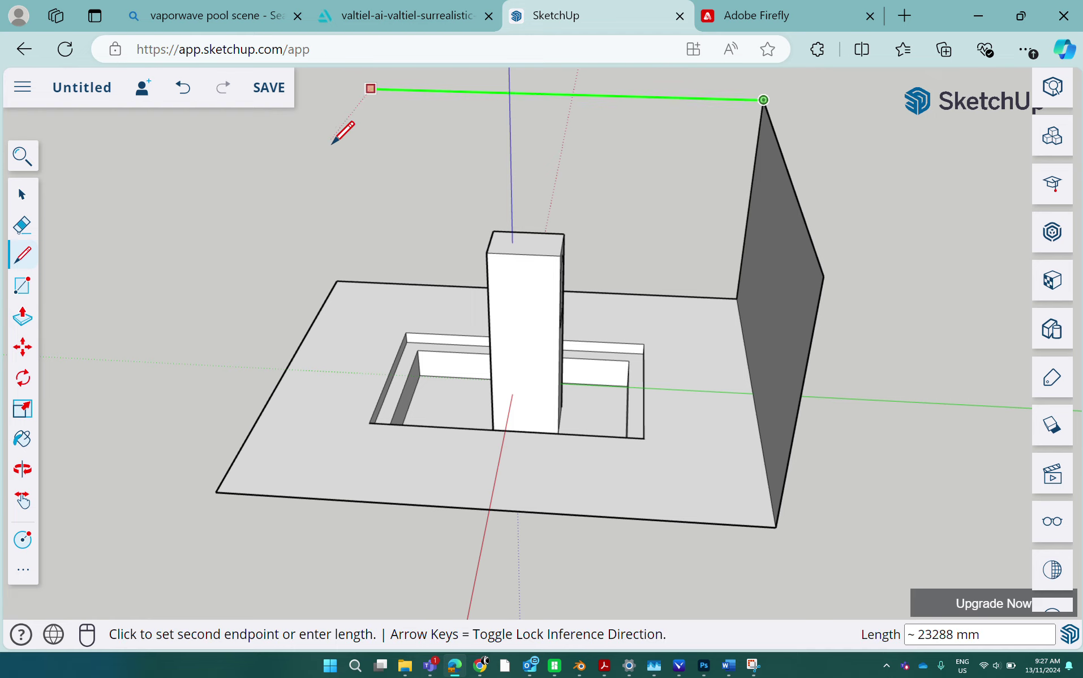
{"action": "left_click", "coordinate": [337, 281]}
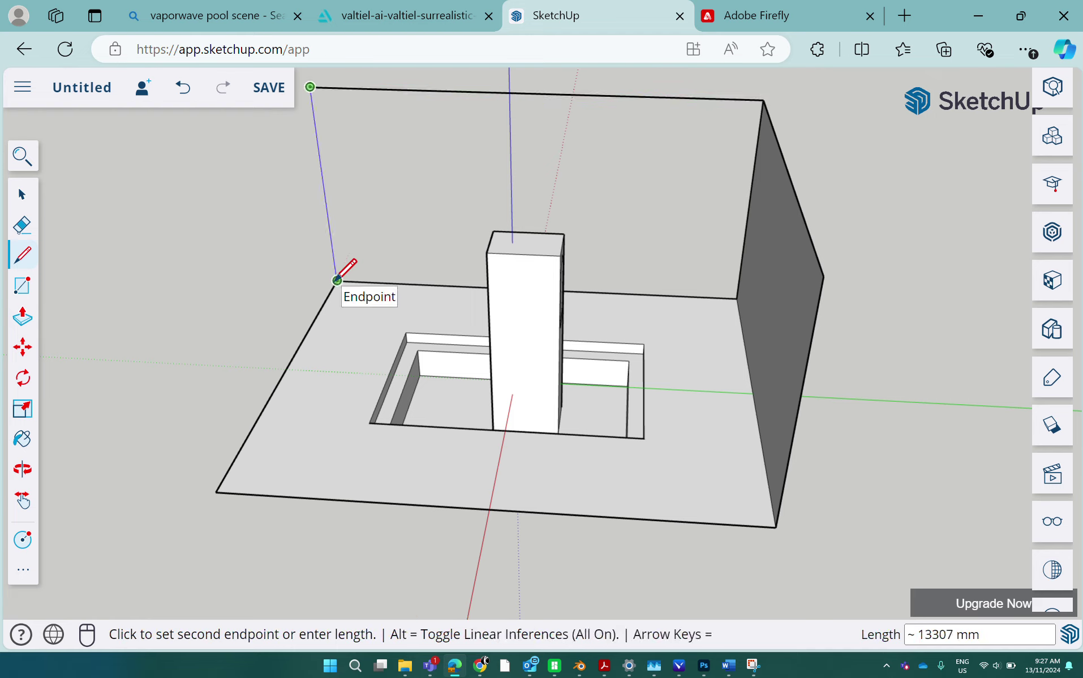
{"action": "left_click", "coordinate": [337, 280]}
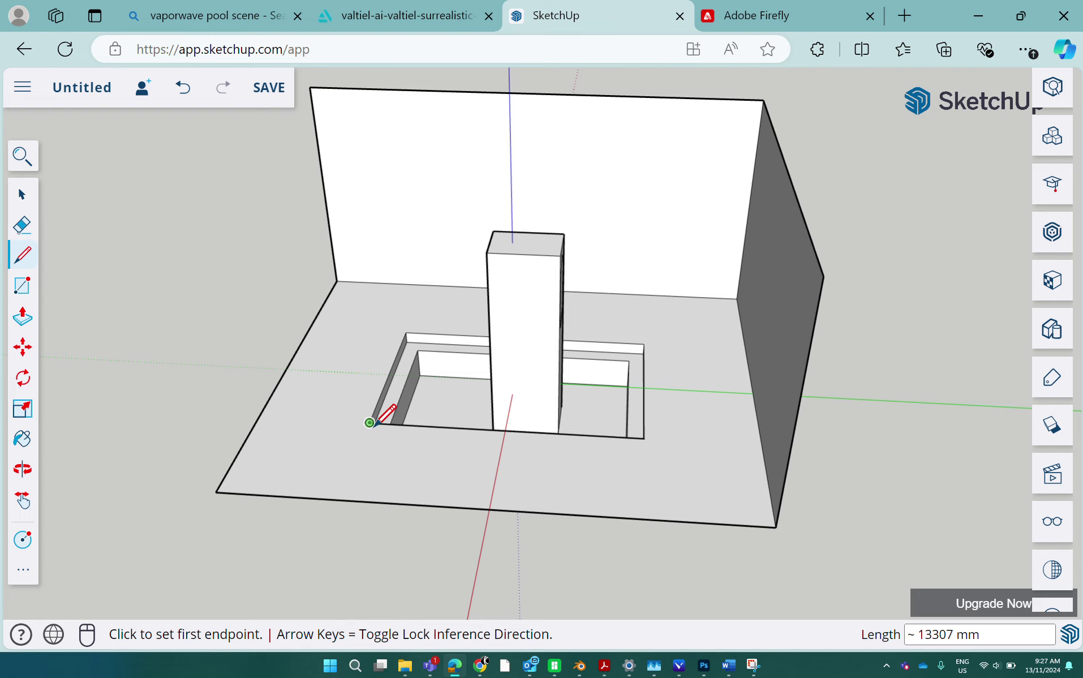
- Pull the sill rectangle about 10905 mm out from the tower to the side wall to form a bridge
{"action": "mouse_move", "coordinate": [384, 419]}
{"action": "middle_mouse_down"}
{"action": "mouse_move", "coordinate": [565, 358]}
{"action": "mouse_move", "coordinate": [193, 382]}
{"action": "mouse_move", "coordinate": [268, 407]}
{"action": "mouse_move", "coordinate": [242, 418]}
{"action": "mouse_move", "coordinate": [316, 445]}
{"action": "mouse_move", "coordinate": [225, 406]}
{"action": "mouse_move", "coordinate": [237, 427]}
{"action": "mouse_move", "coordinate": [283, 403]}
{"action": "middle_mouse_up"}
{"action": "scroll", "coordinate": [483, 386], "scroll_direction": "up", "scroll_amount": 4}
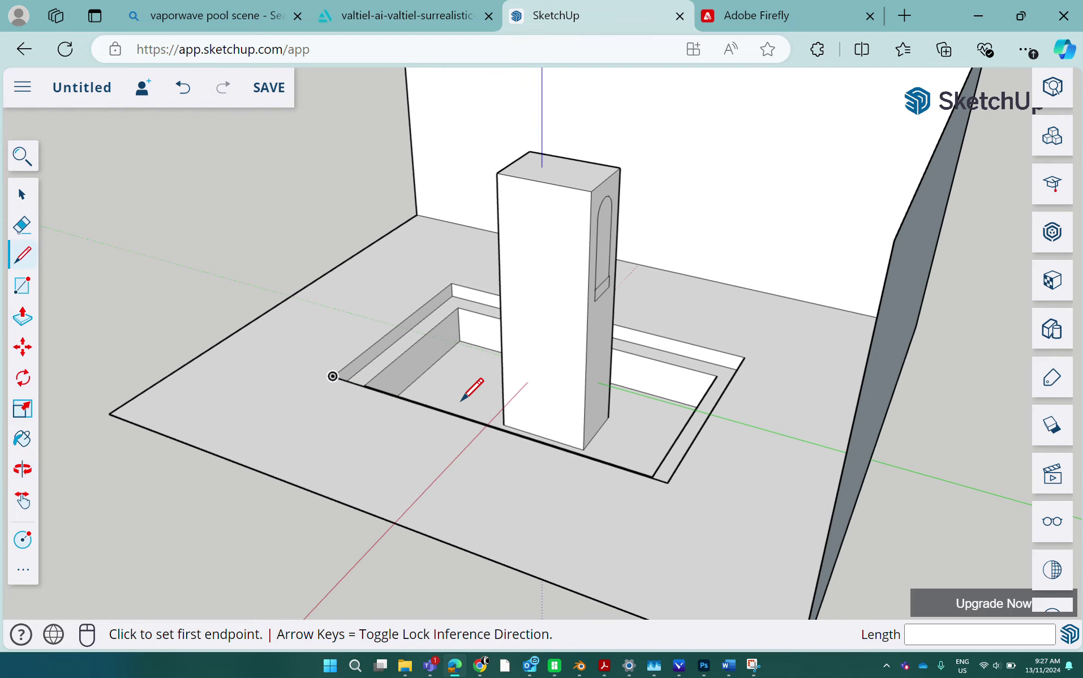
{"action": "left_click", "coordinate": [23, 312]}
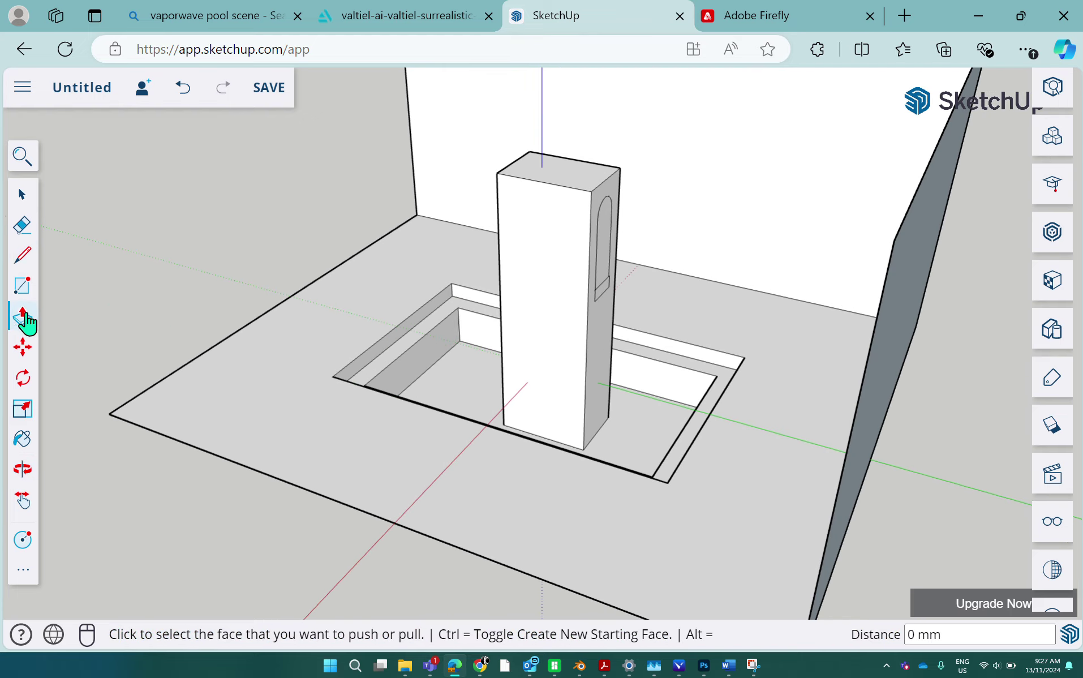
{"action": "left_click", "coordinate": [604, 294]}
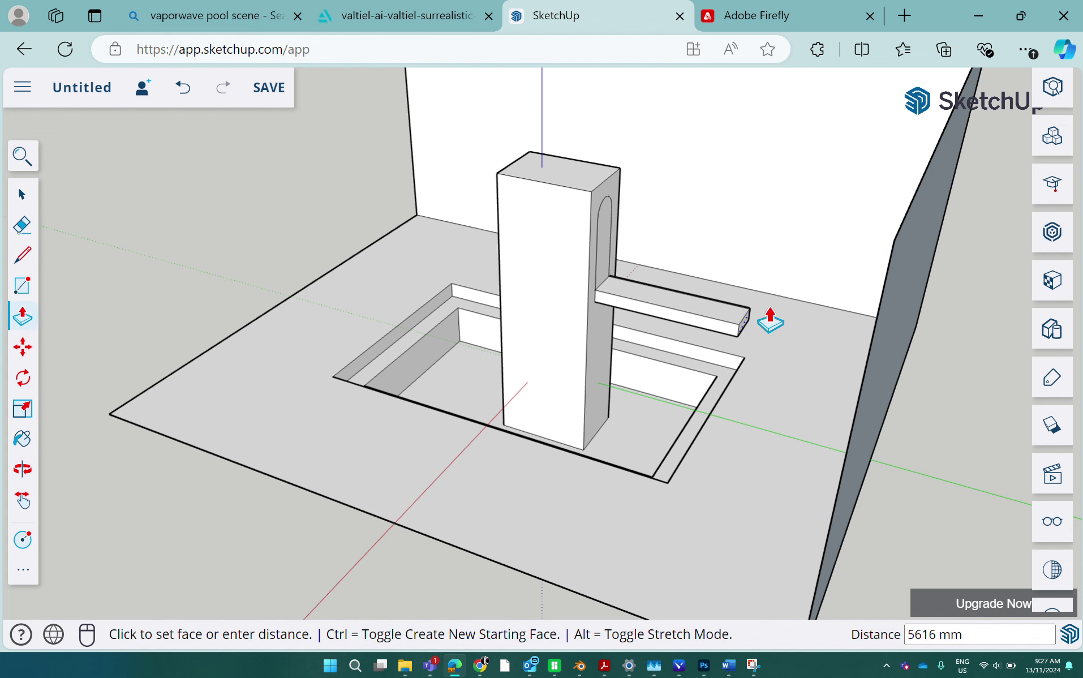
{"action": "left_click", "coordinate": [898, 333]}
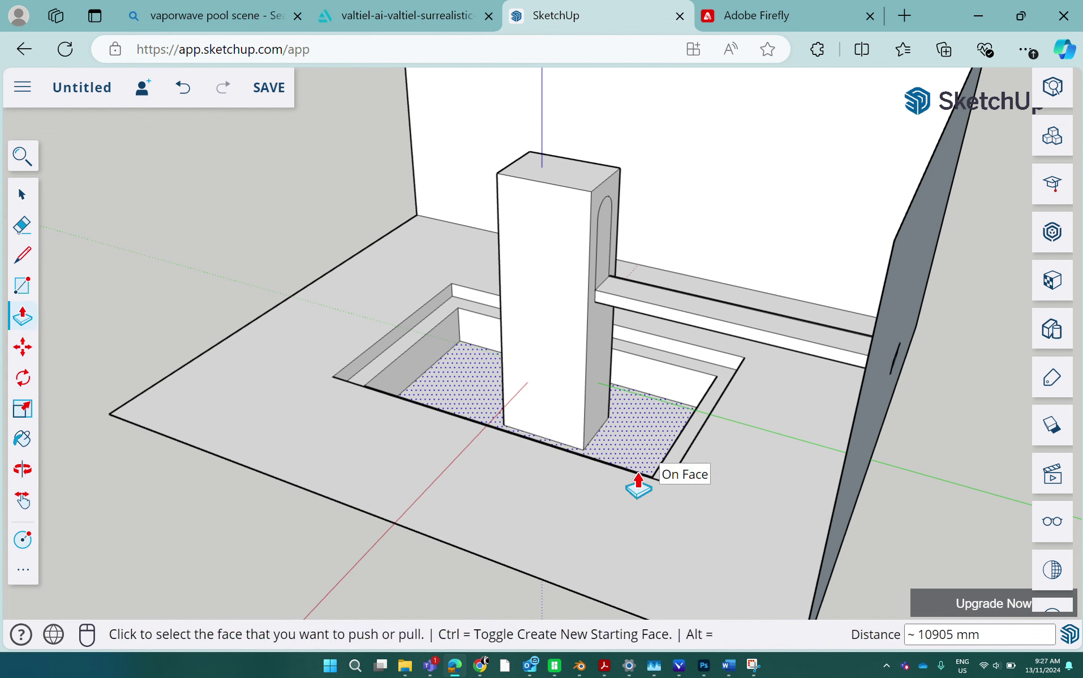
- Pull the arched face above the bridge about 10905 mm out to the side wall
{"action": "middle_click_drag", "start_coordinate": [636, 479], "coordinate": [606, 483]}
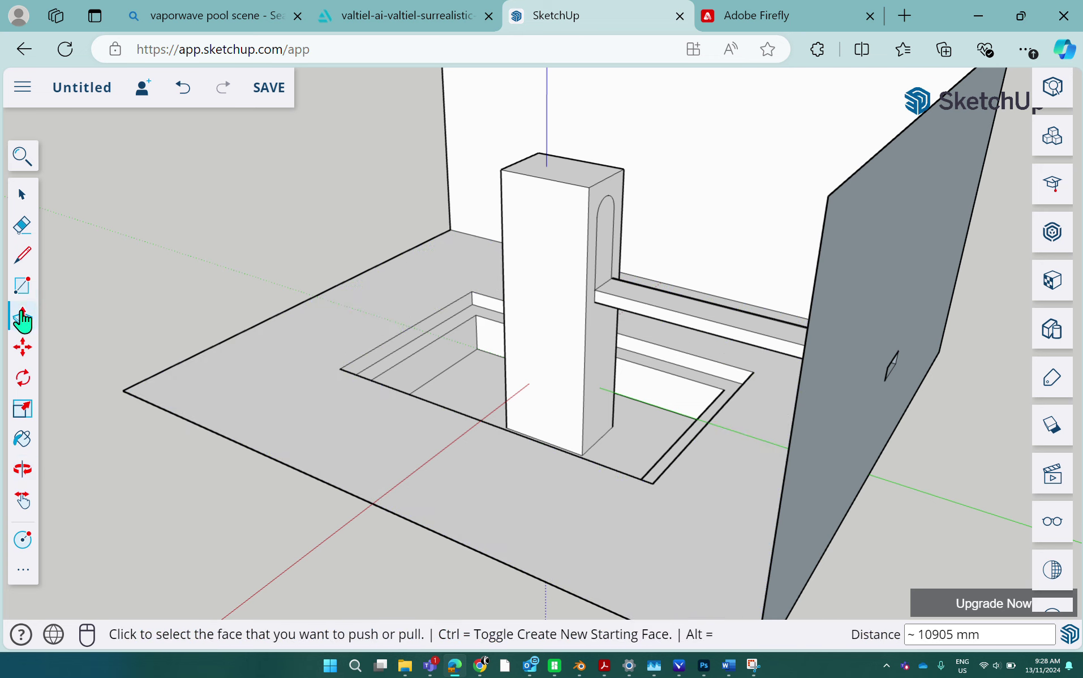
{"action": "left_click", "coordinate": [604, 256]}
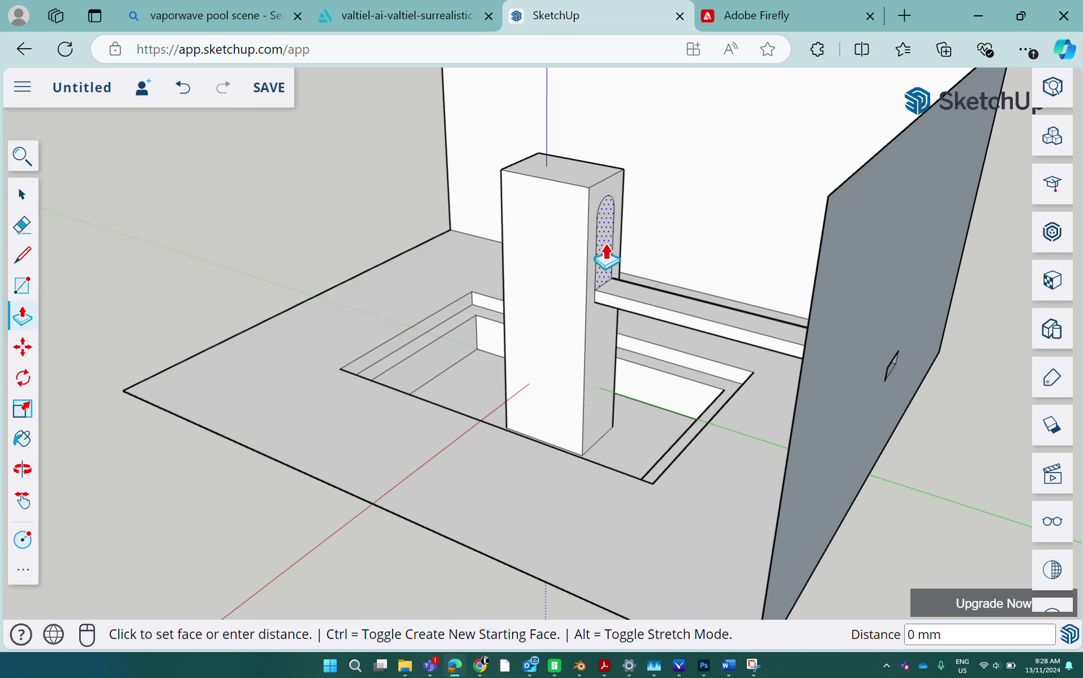
{"action": "left_click", "coordinate": [943, 291]}
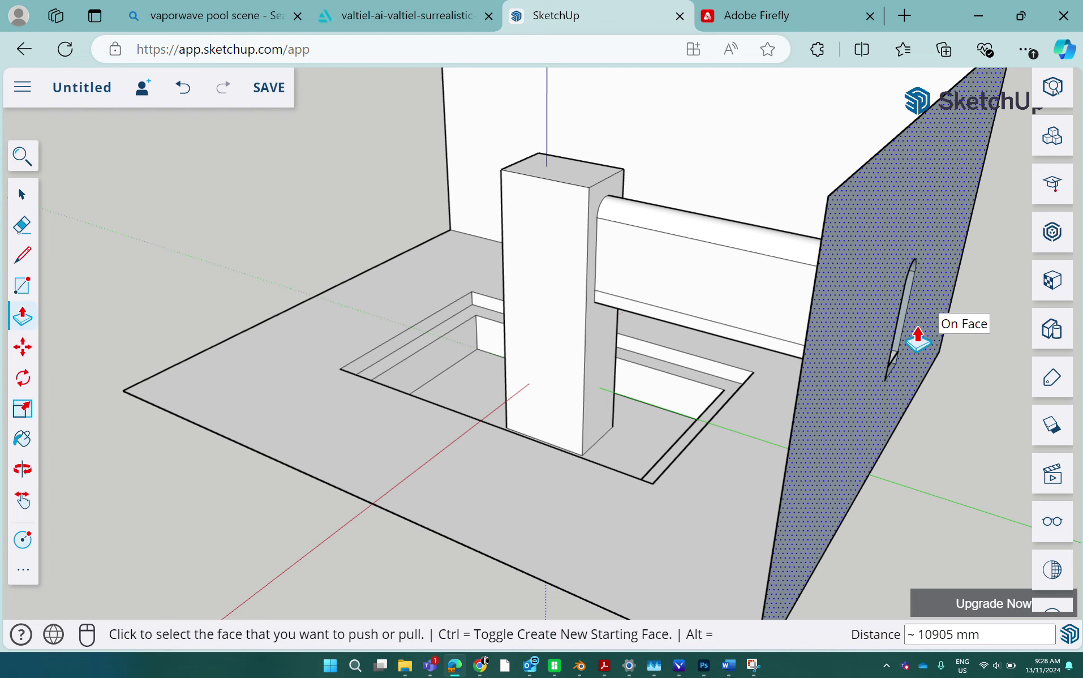
- Thicken the side wall outward by 1076 mm
{"action": "middle_click_drag", "start_coordinate": [918, 332], "coordinate": [814, 356]}
{"action": "scroll", "coordinate": [815, 355], "scroll_direction": "down", "scroll_amount": 5}
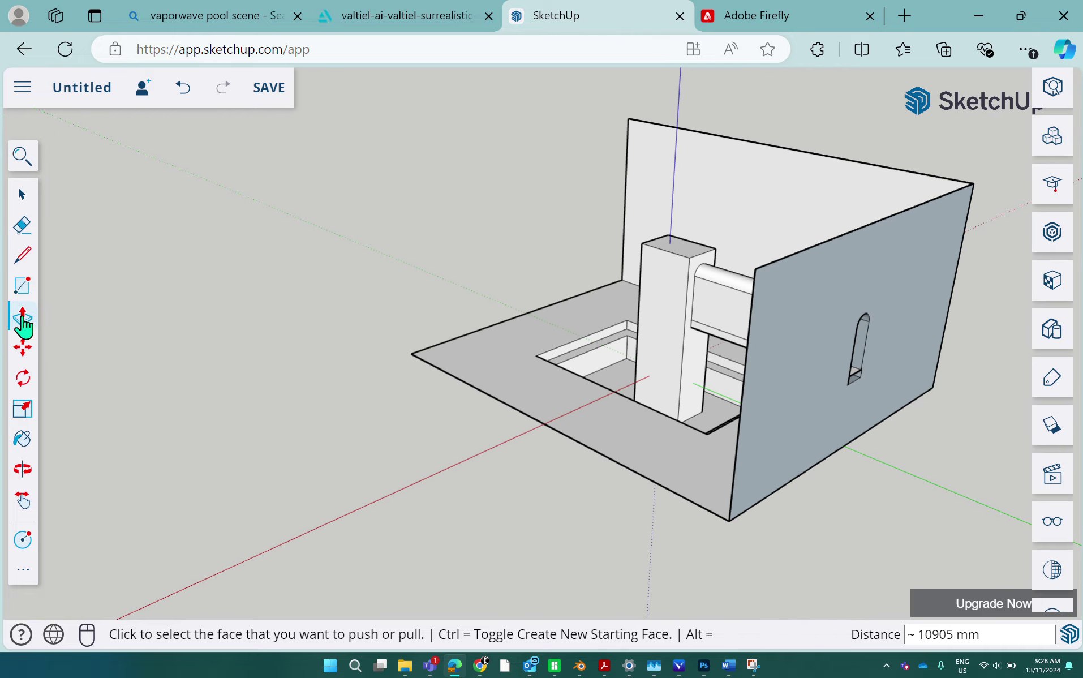
{"action": "left_click", "coordinate": [798, 376]}
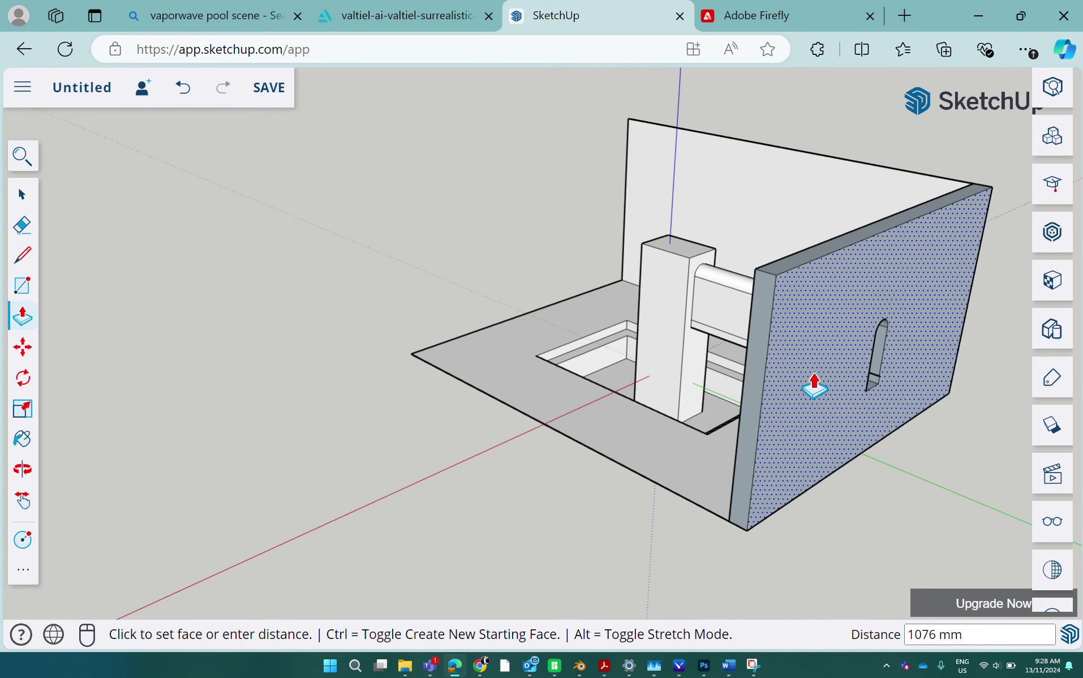
{"action": "left_click", "coordinate": [815, 388]}
- Delete the edges and faces of the arched extrusion above the bridge, keeping the flat bridge deck
{"action": "middle_click_drag", "start_coordinate": [742, 399], "coordinate": [679, 406]}
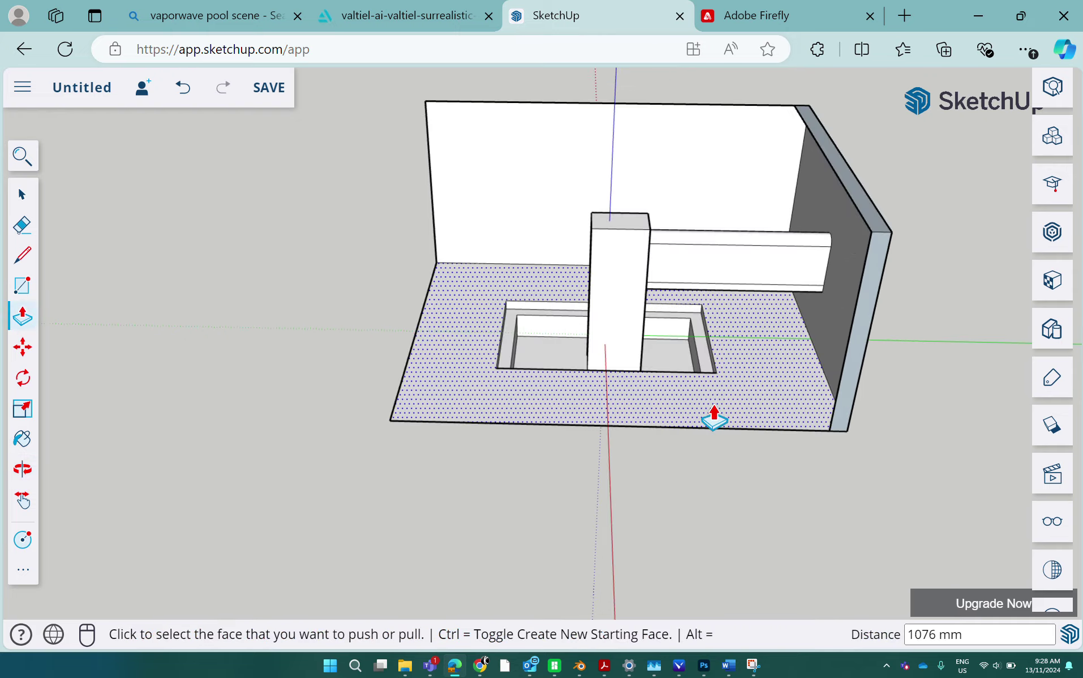
{"action": "scroll", "coordinate": [727, 290], "scroll_direction": "up", "scroll_amount": 5}
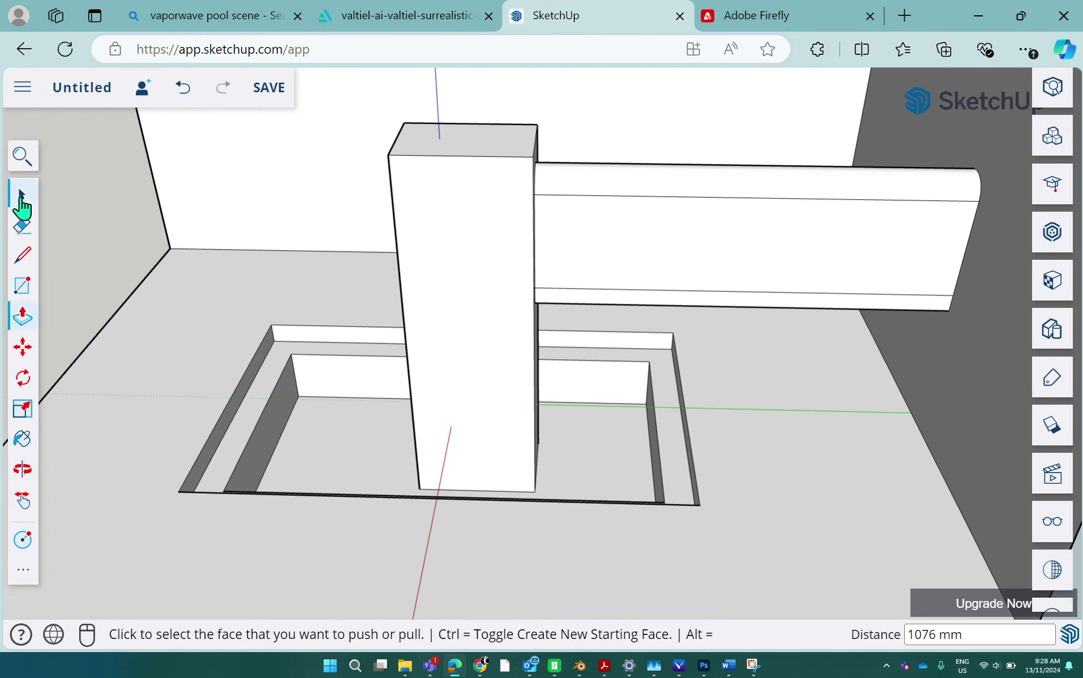
{"action": "left_click", "coordinate": [22, 195]}
{"action": "left_click", "coordinate": [613, 195]}
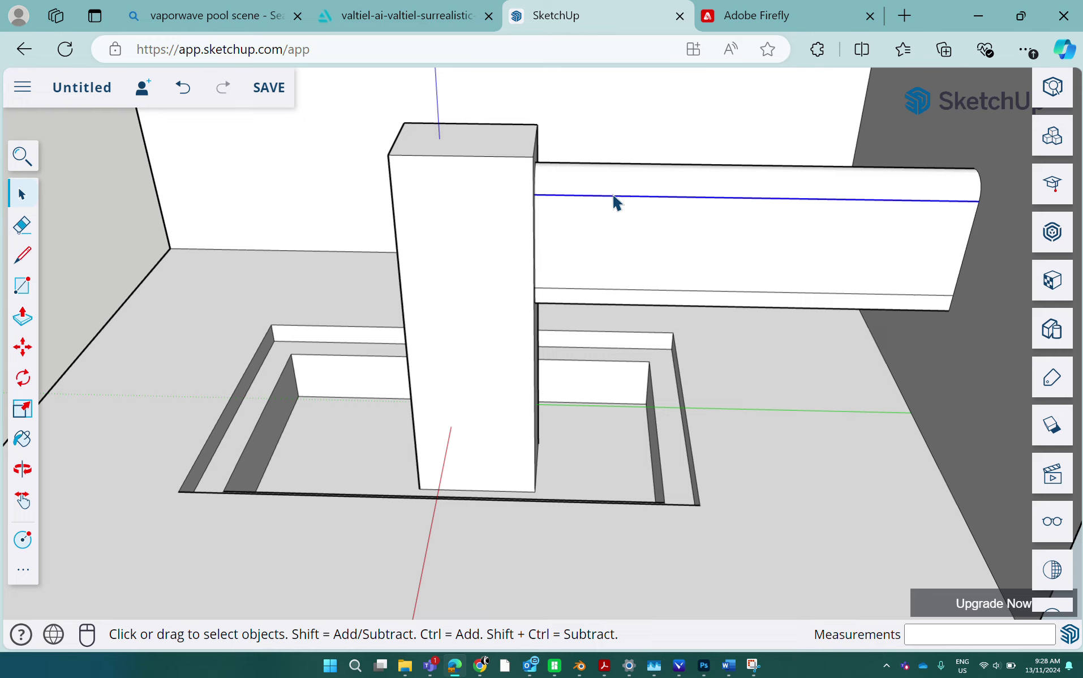
{"action": "key", "text": "Delete"}
{"action": "left_click", "coordinate": [620, 186]}
{"action": "key", "text": "Delete"}
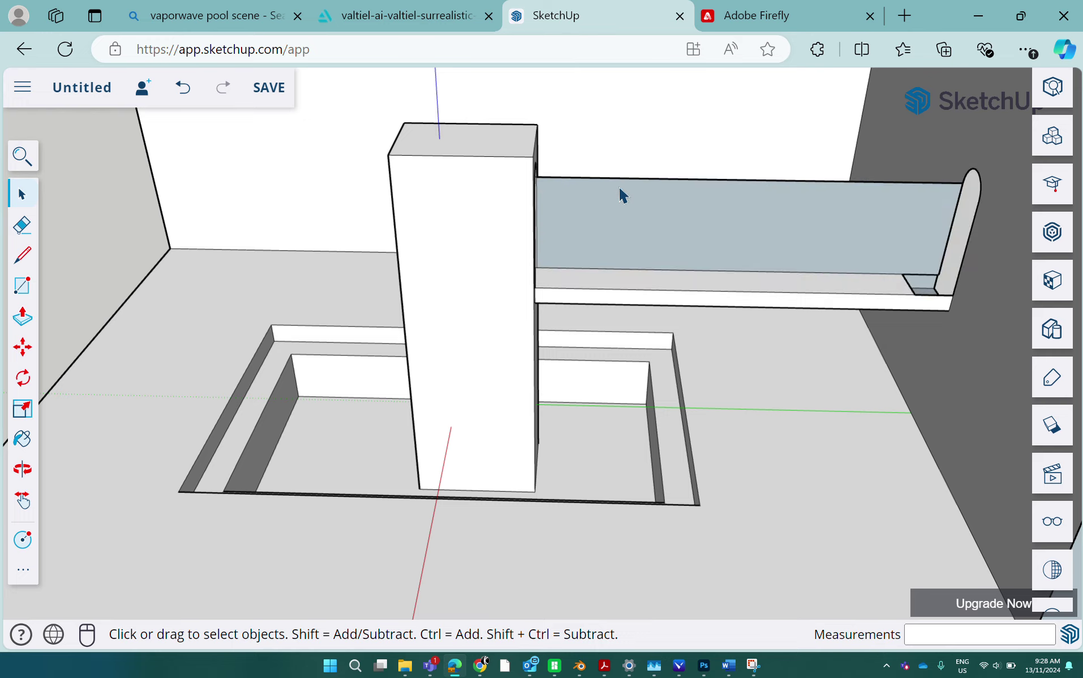
{"action": "left_click", "coordinate": [620, 179]}
{"action": "key", "text": "Delete"}
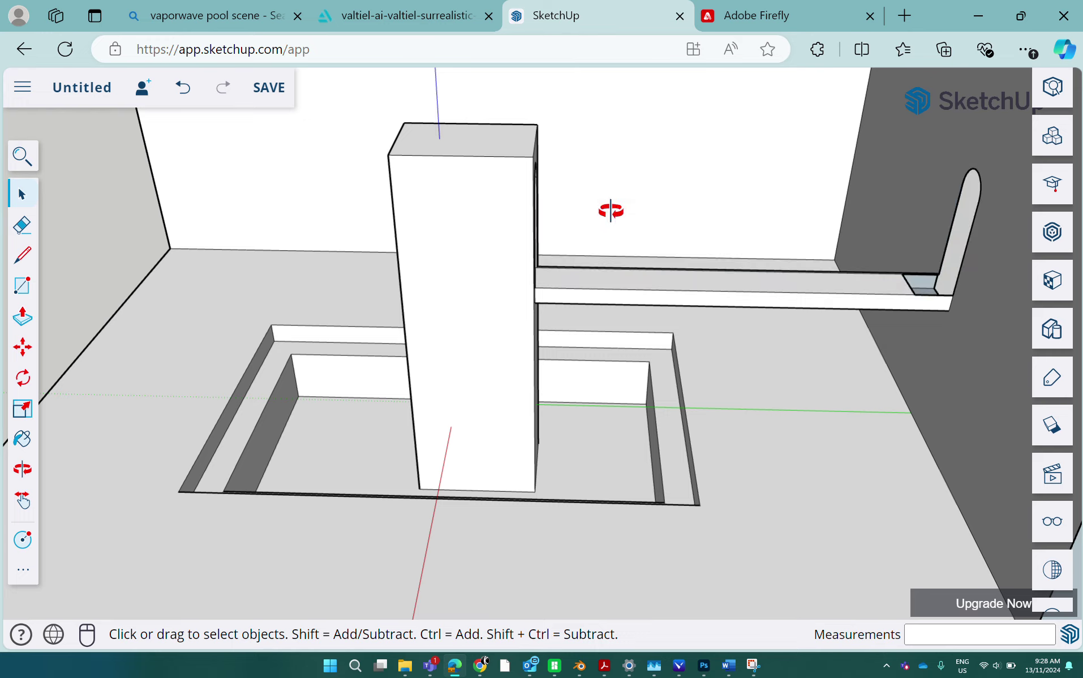
- Draw a 1076 mm line along the long side of the gap where the bridge deck passes into the side wall
{"action": "middle_click_drag", "start_coordinate": [610, 210], "coordinate": [792, 220]}
{"action": "scroll", "coordinate": [722, 235], "scroll_direction": "up", "scroll_amount": 5}
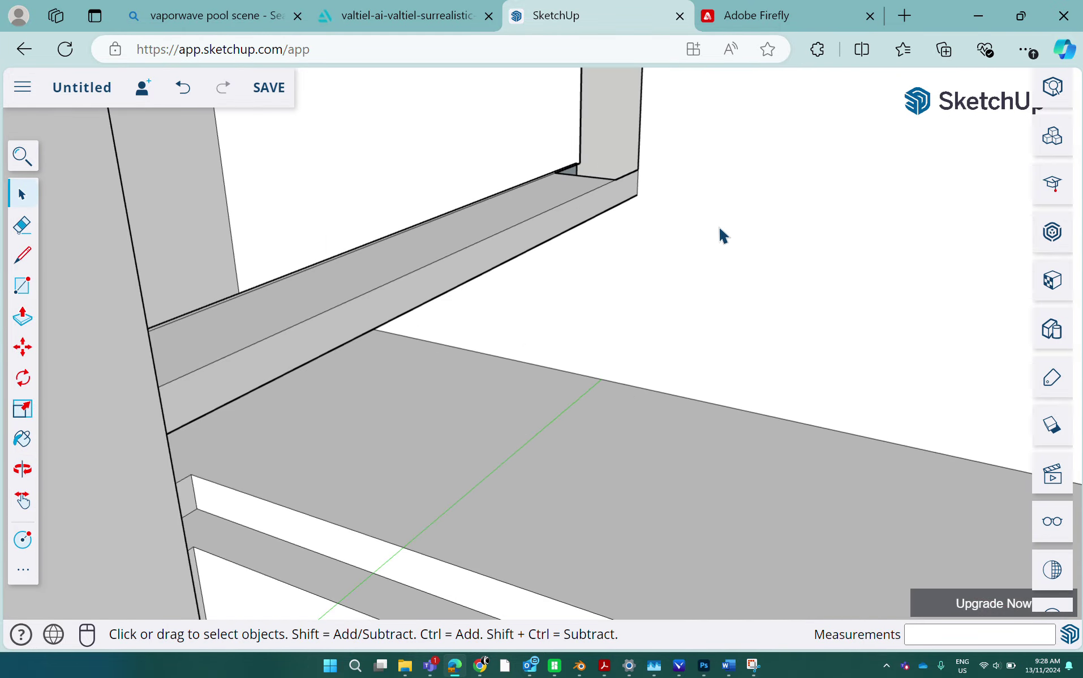
{"action": "scroll", "coordinate": [723, 235], "scroll_direction": "up", "scroll_amount": 2}
{"action": "middle_click_drag", "start_coordinate": [655, 206], "coordinate": [558, 458]}
{"action": "scroll", "coordinate": [583, 304], "scroll_direction": "up", "scroll_amount": 3}
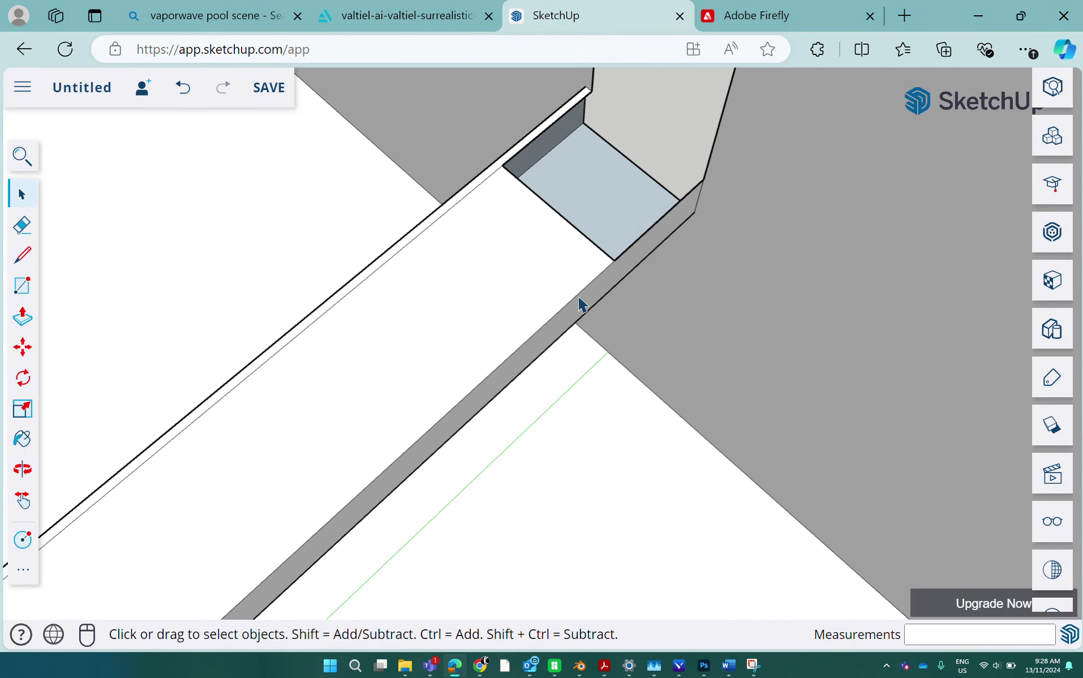
{"action": "scroll", "coordinate": [578, 297], "scroll_direction": "down", "scroll_amount": 1}
{"action": "middle_click_drag", "start_coordinate": [578, 296], "coordinate": [489, 355]}
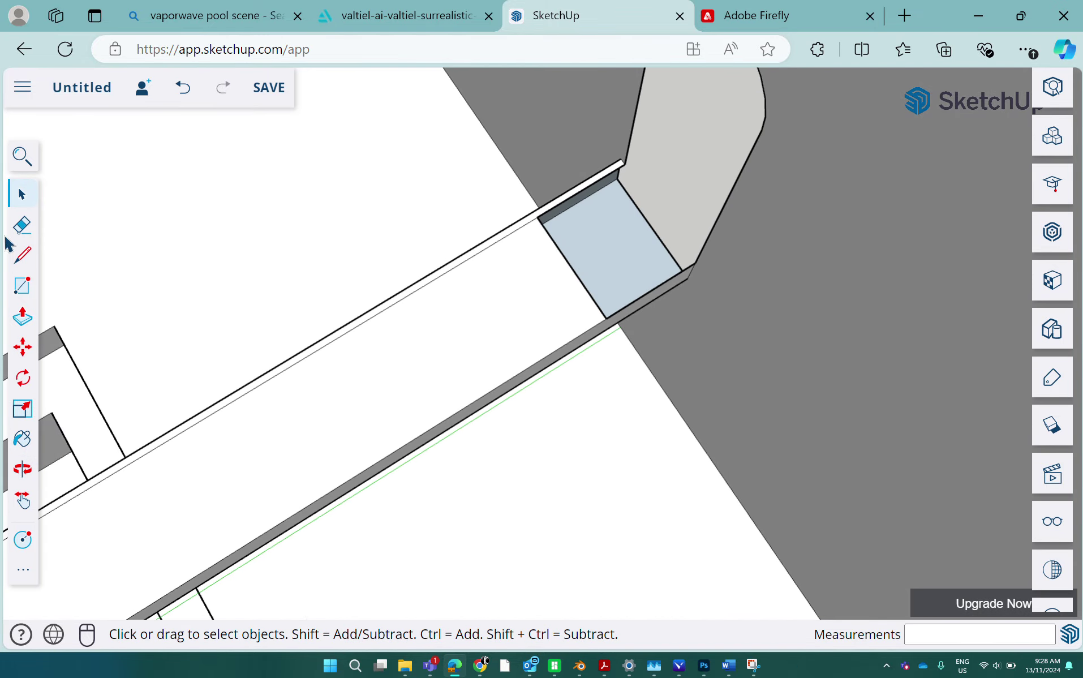
{"action": "left_click", "coordinate": [28, 255]}
{"action": "left_click", "coordinate": [607, 317]}
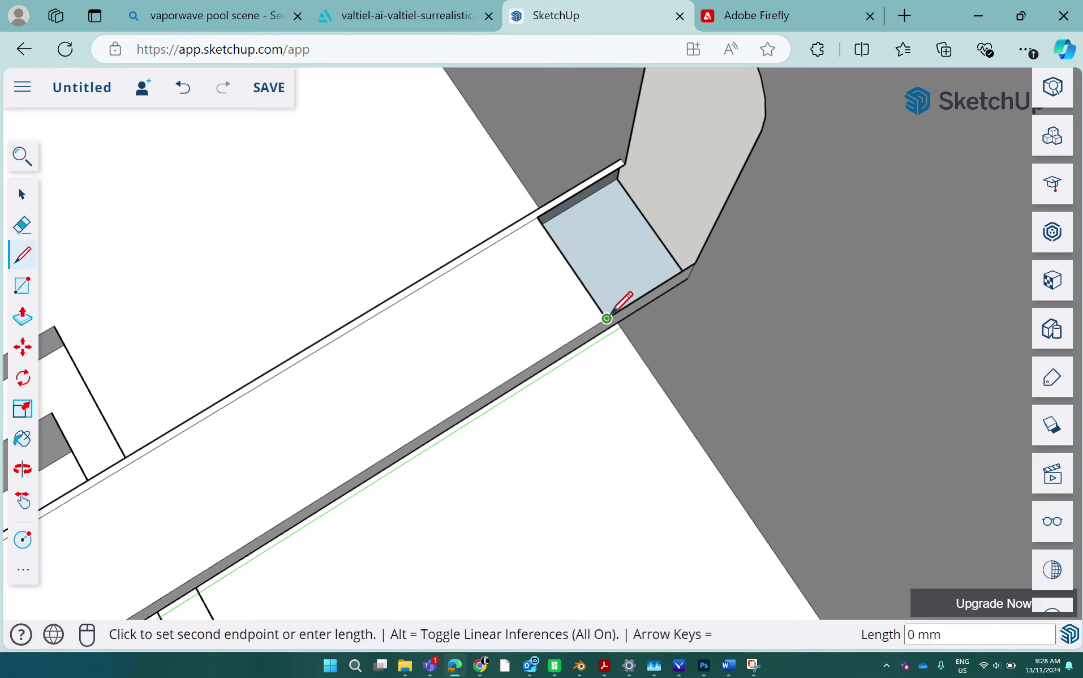
{"action": "left_click", "coordinate": [695, 262]}
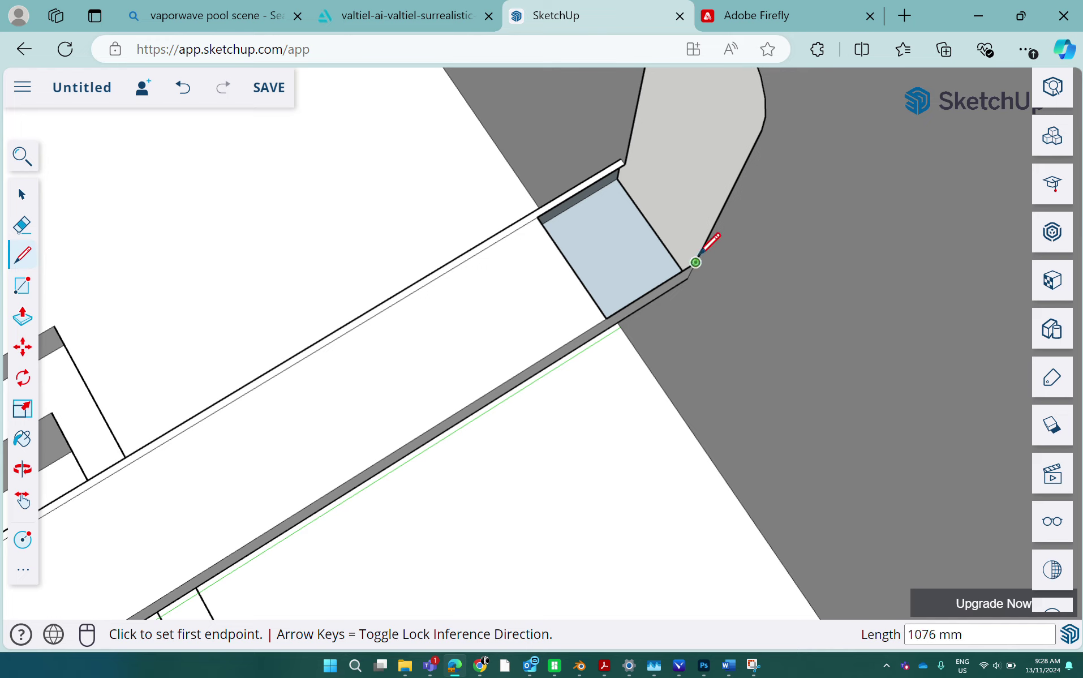
- Fill the deck gap inside the wall opening by drawing a diagonal across it and a line across its outer end
{"action": "left_click", "coordinate": [625, 163]}
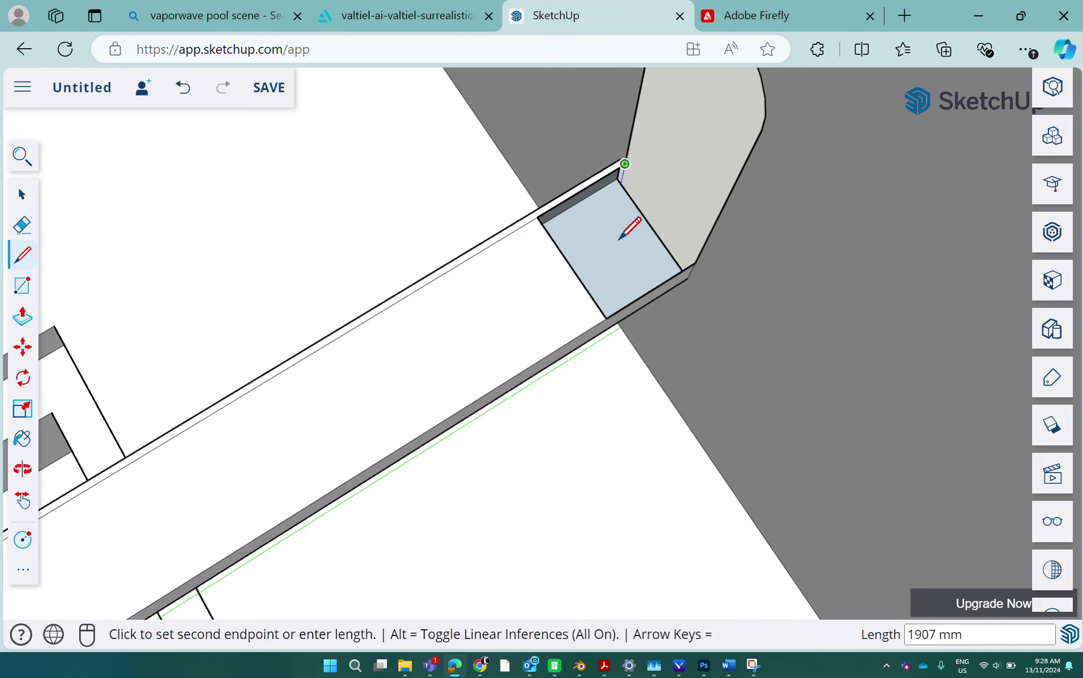
{"action": "left_click", "coordinate": [607, 318]}
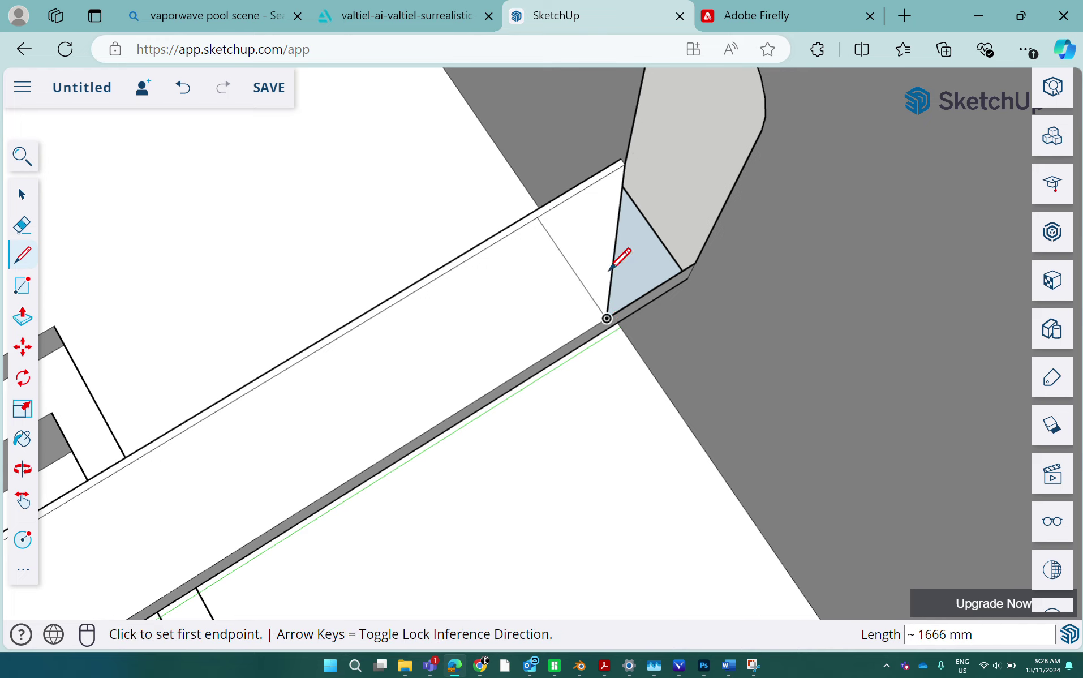
{"action": "left_click", "coordinate": [699, 265]}
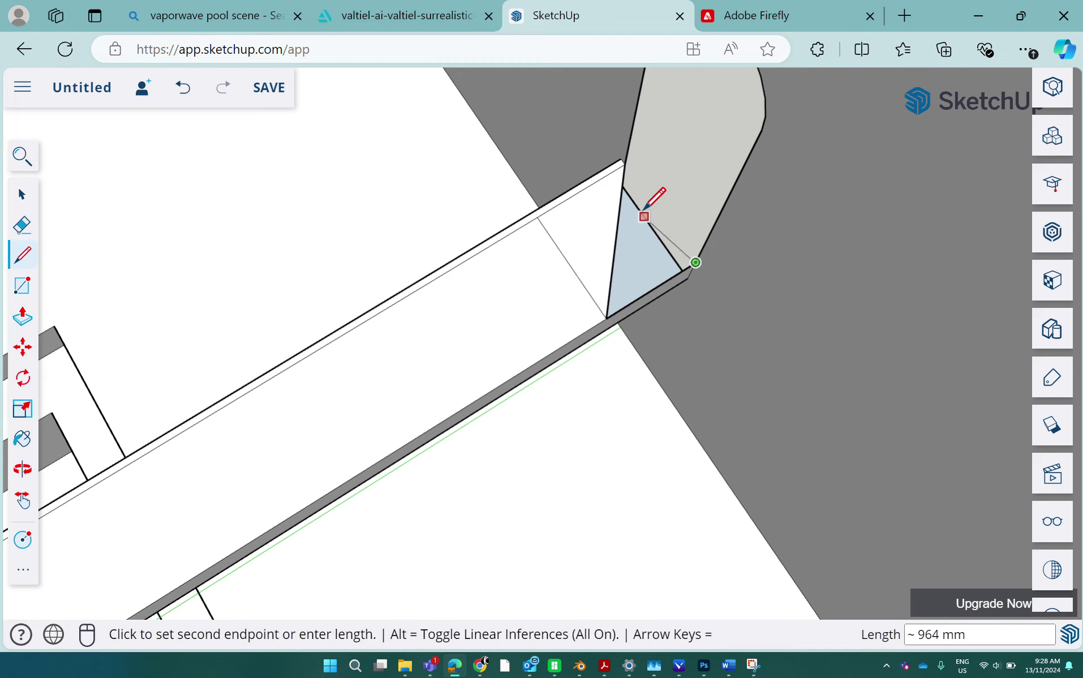
{"action": "left_click", "coordinate": [637, 165]}
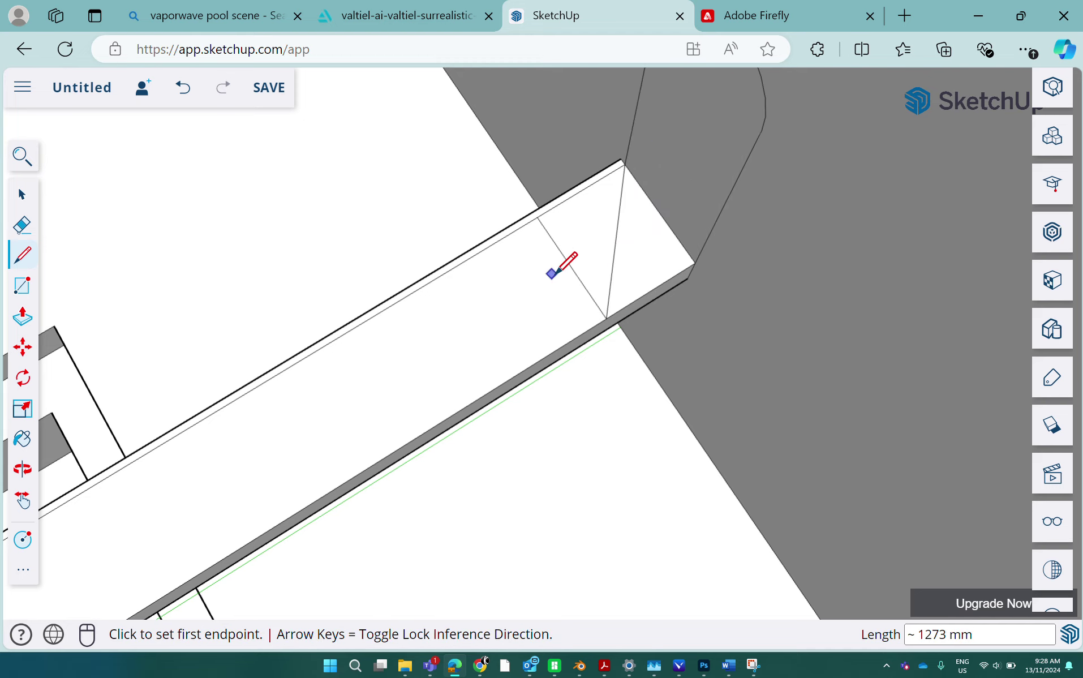
- Delete the face covering the arched opening in the side wall at the bridge's end
{"action": "scroll", "coordinate": [561, 263], "scroll_direction": "up", "scroll_amount": 3}
{"action": "scroll", "coordinate": [566, 272], "scroll_direction": "down", "scroll_amount": 5}
{"action": "mouse_move", "coordinate": [570, 278]}
{"action": "middle_mouse_down"}
{"action": "mouse_move", "coordinate": [662, 150]}
{"action": "mouse_move", "coordinate": [570, 194]}
{"action": "middle_mouse_up"}
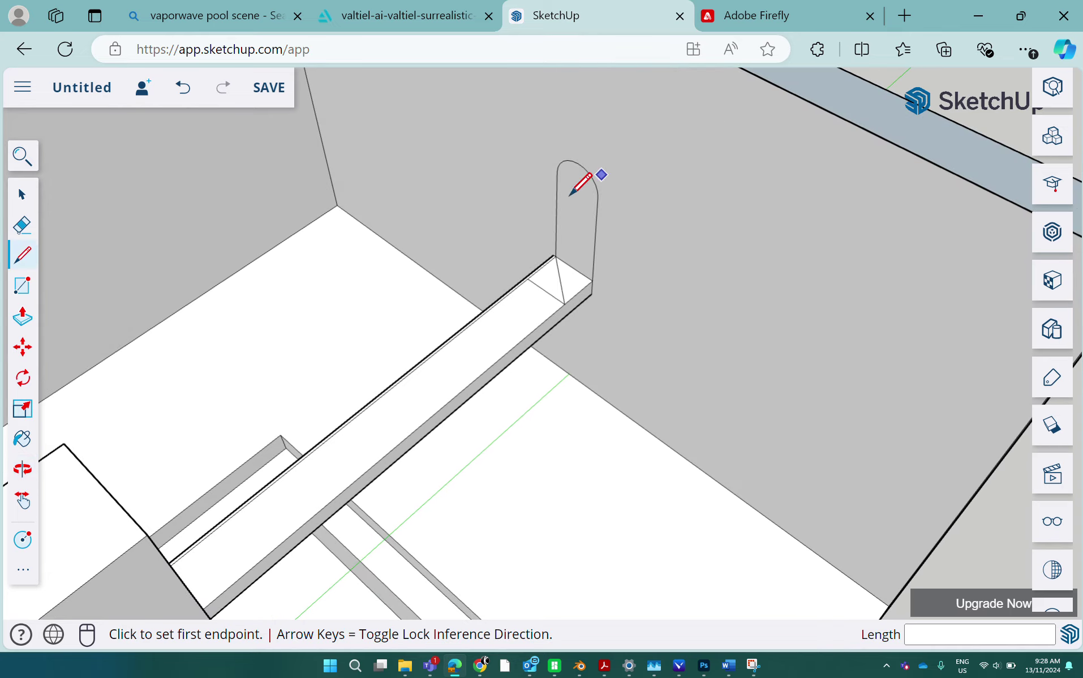
{"action": "left_click", "coordinate": [32, 196]}
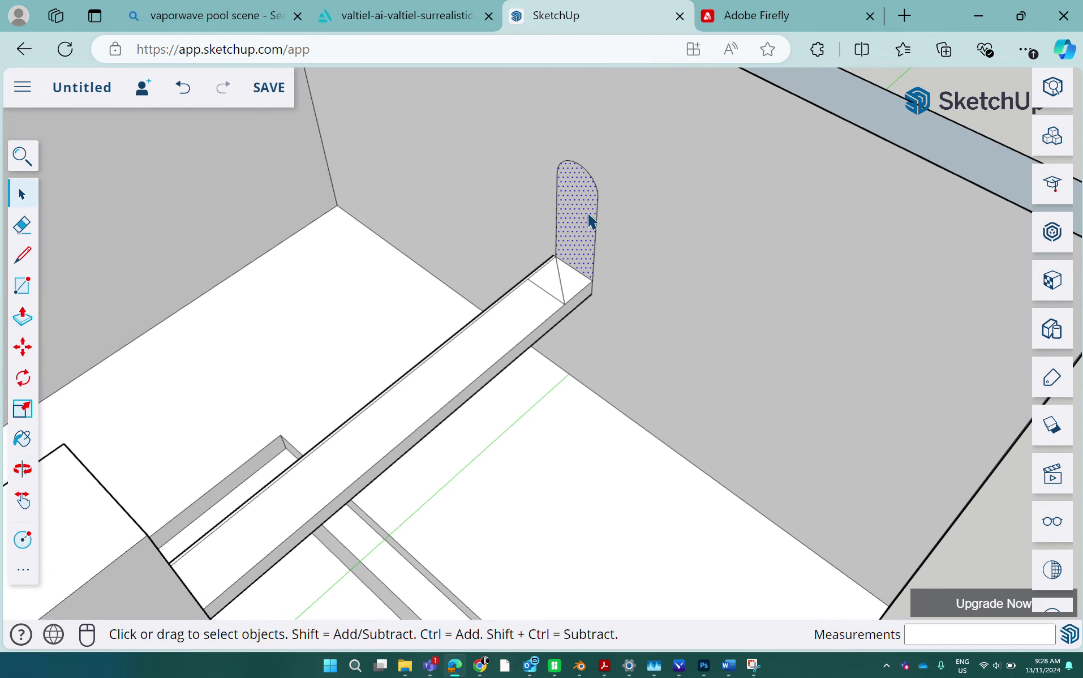
{"action": "key", "text": "Delete"}
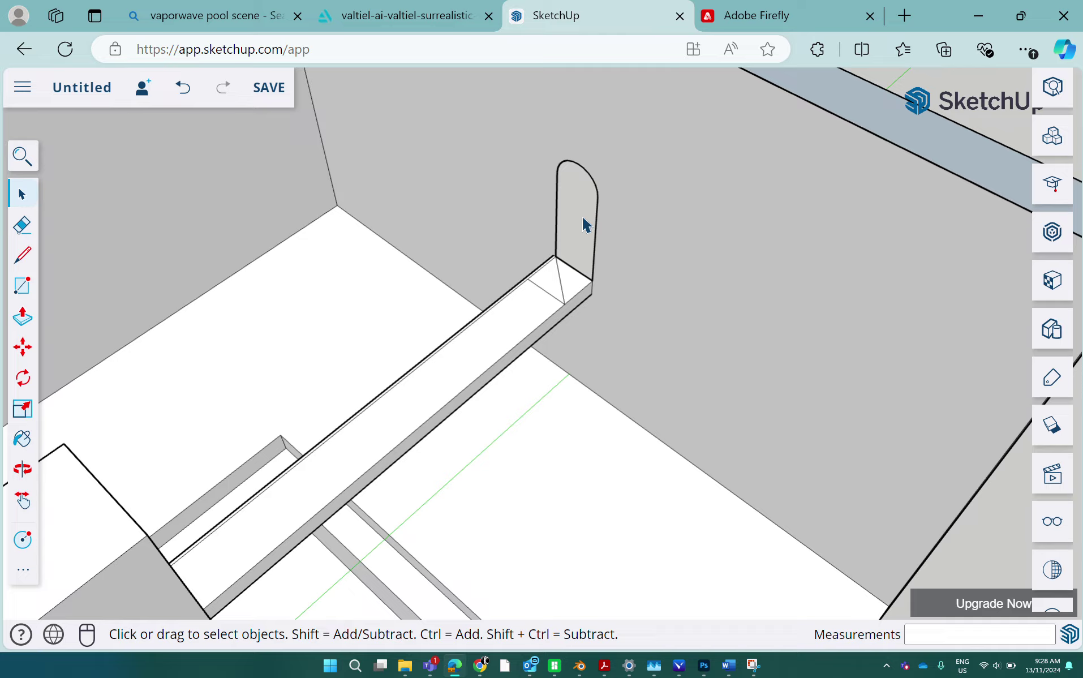
{"action": "middle_click_drag", "start_coordinate": [586, 225], "coordinate": [677, 171]}
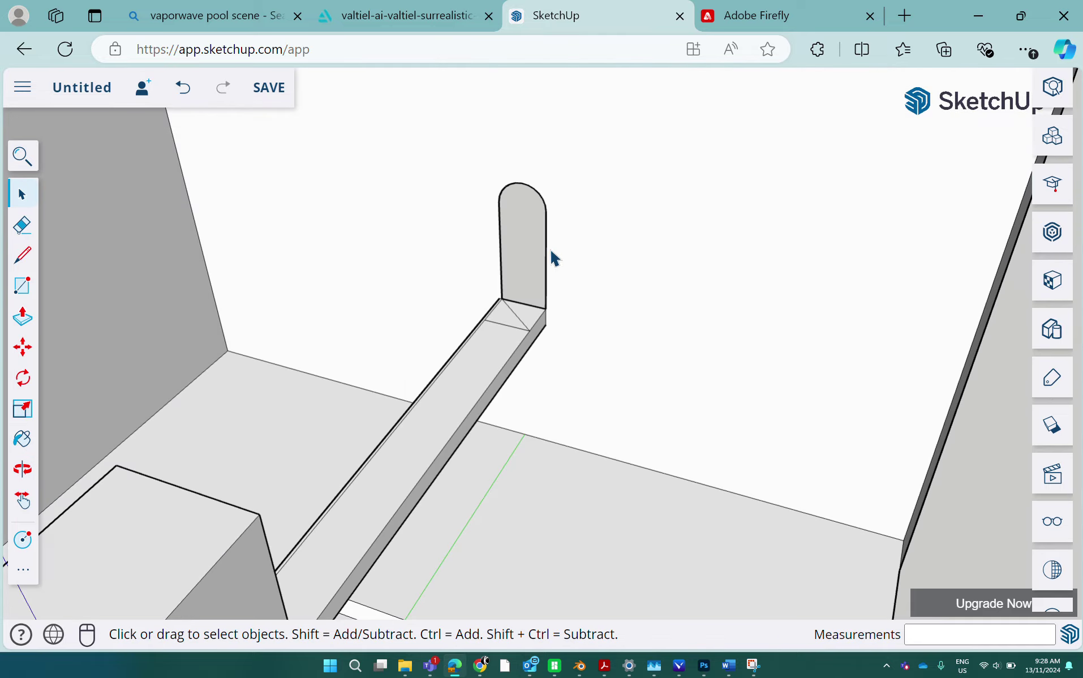
- Frame the whole scene from a low three-quarter angle, showing the pool, the arched tower, both walls and the bridge to the wall opening
{"action": "middle_click_drag", "start_coordinate": [552, 253], "coordinate": [319, 353]}
{"action": "mouse_move", "coordinate": [794, 461]}
{"action": "middle_mouse_down"}
{"action": "mouse_move", "coordinate": [566, 459]}
{"action": "mouse_move", "coordinate": [459, 389]}
{"action": "mouse_move", "coordinate": [430, 343]}
{"action": "mouse_move", "coordinate": [667, 416]}
{"action": "mouse_move", "coordinate": [416, 442]}
{"action": "mouse_move", "coordinate": [799, 450]}
{"action": "mouse_move", "coordinate": [796, 462]}
{"action": "middle_mouse_up"}
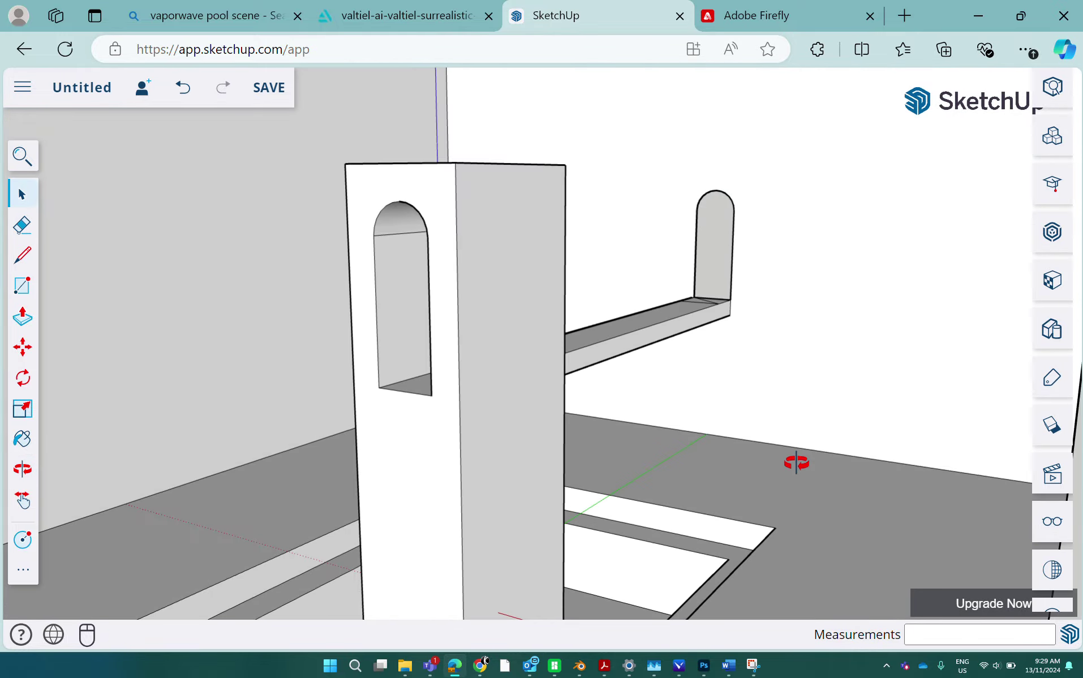
{"action": "scroll", "coordinate": [781, 475], "scroll_direction": "down", "scroll_amount": 6}
{"action": "scroll", "coordinate": [696, 537], "scroll_direction": "up", "scroll_amount": 2}
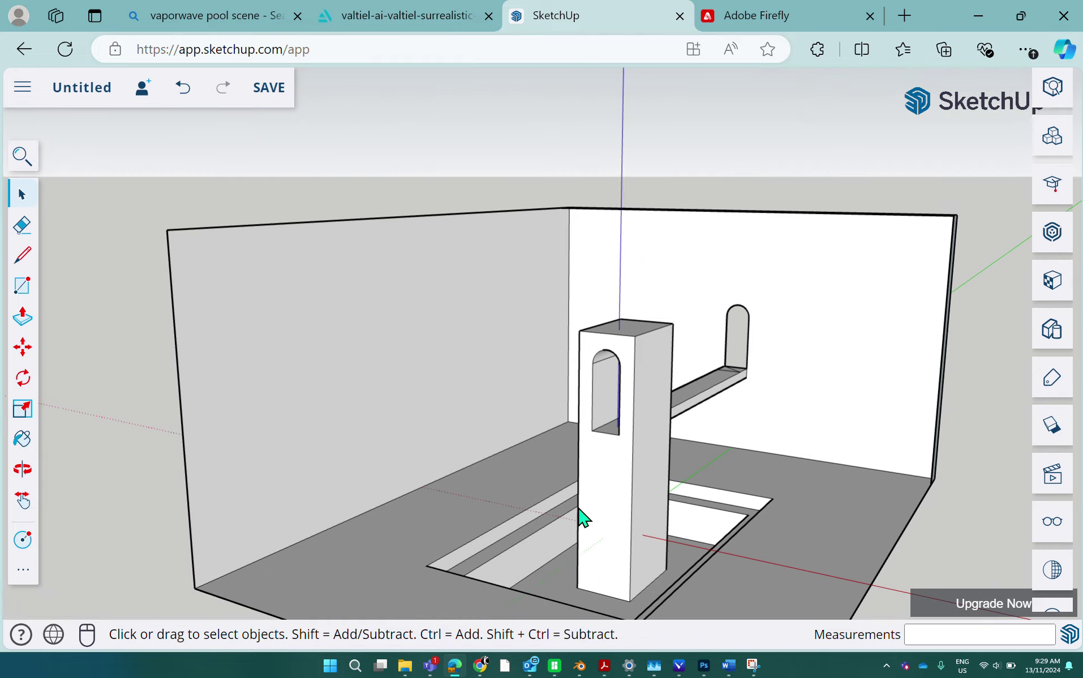
{"action": "middle_click_drag", "start_coordinate": [578, 509], "coordinate": [570, 417], "text": "shift"}
{"action": "scroll", "coordinate": [631, 451], "scroll_direction": "up", "scroll_amount": 2}
{"action": "scroll", "coordinate": [632, 450], "scroll_direction": "down", "scroll_amount": 4}
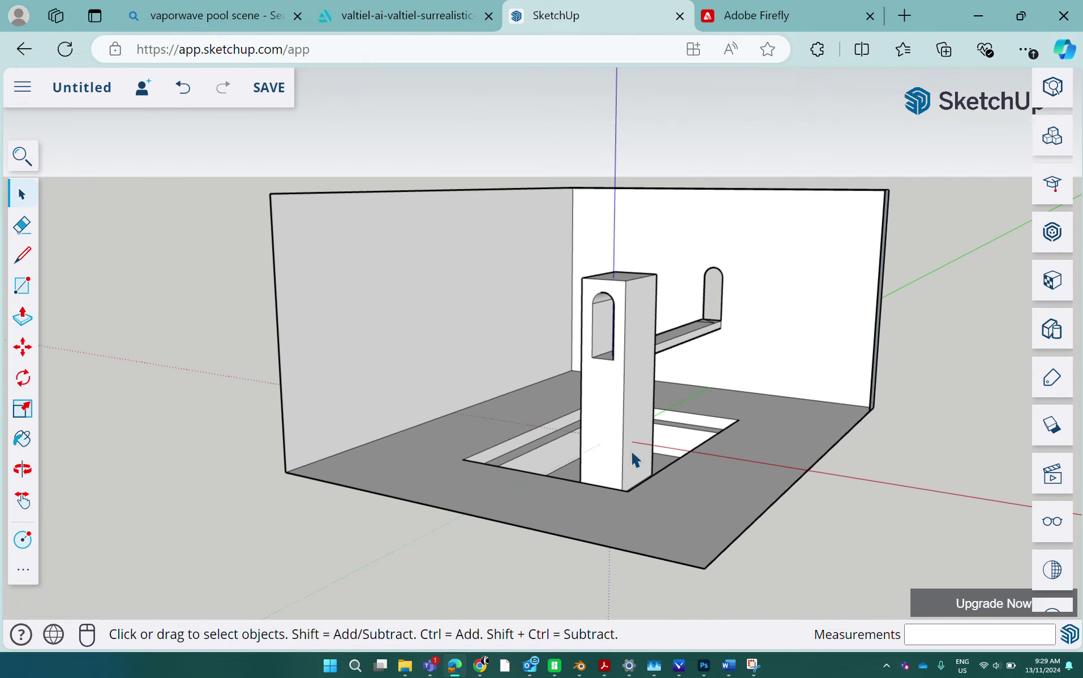
{"action": "middle_click_drag", "start_coordinate": [631, 451], "coordinate": [626, 412]}
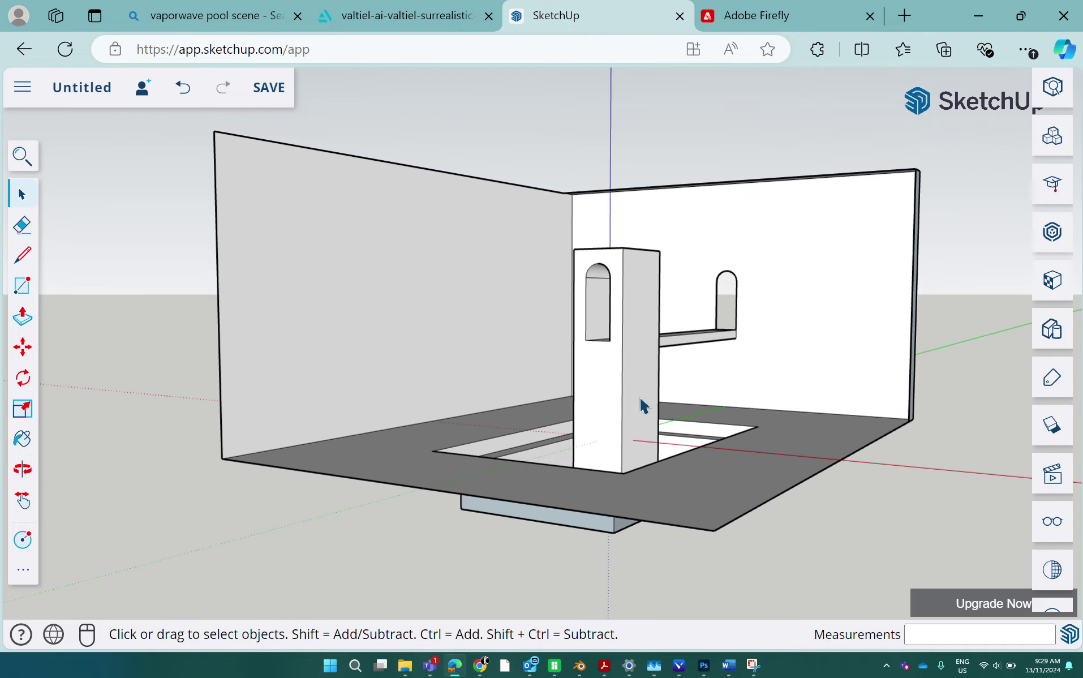
{"action": "scroll", "coordinate": [640, 396], "scroll_direction": "up", "scroll_amount": 3}
{"action": "scroll", "coordinate": [639, 398], "scroll_direction": "down", "scroll_amount": 3}
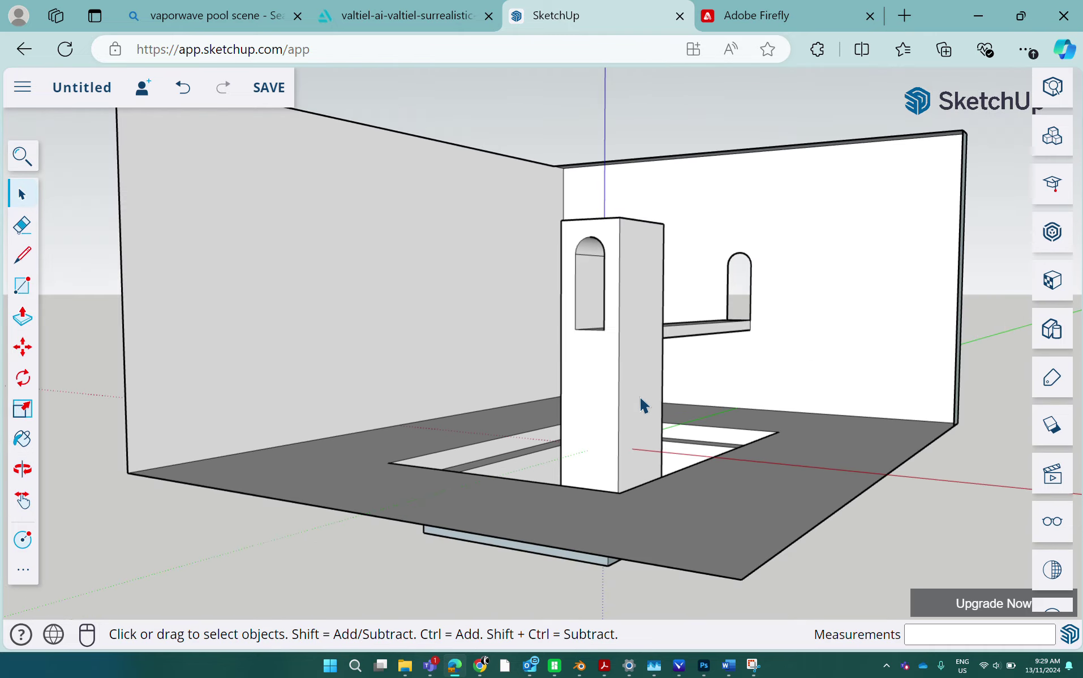
{"action": "scroll", "coordinate": [638, 399], "scroll_direction": "down", "scroll_amount": 1}
{"action": "scroll", "coordinate": [639, 405], "scroll_direction": "up", "scroll_amount": 3}
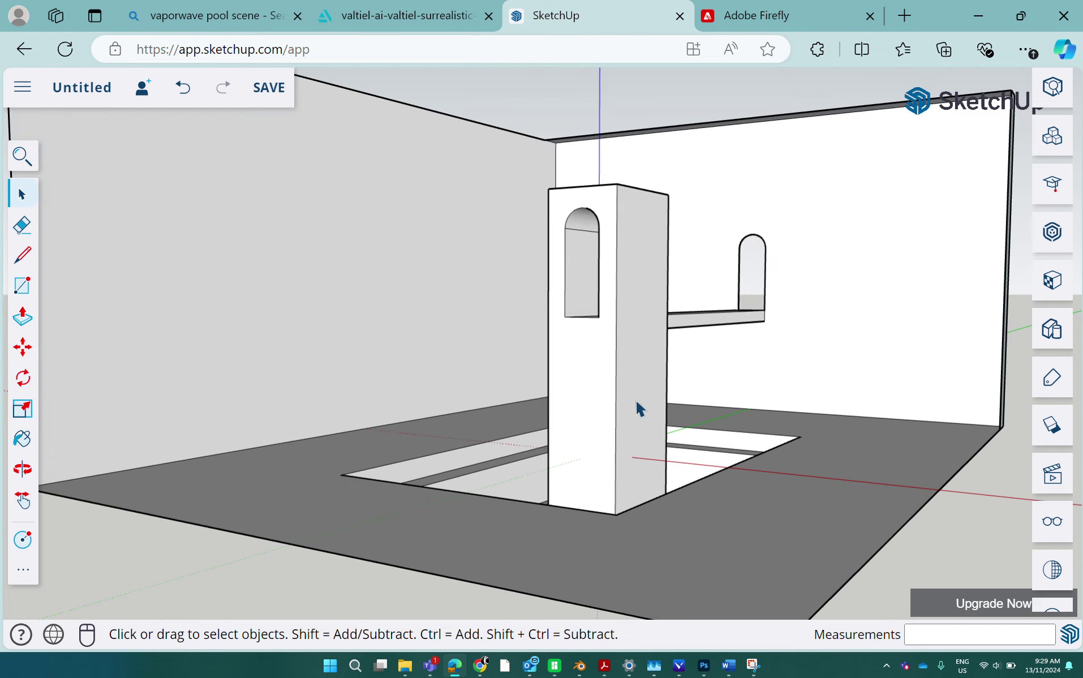
{"action": "middle_click_drag", "start_coordinate": [636, 402], "coordinate": [568, 435]}
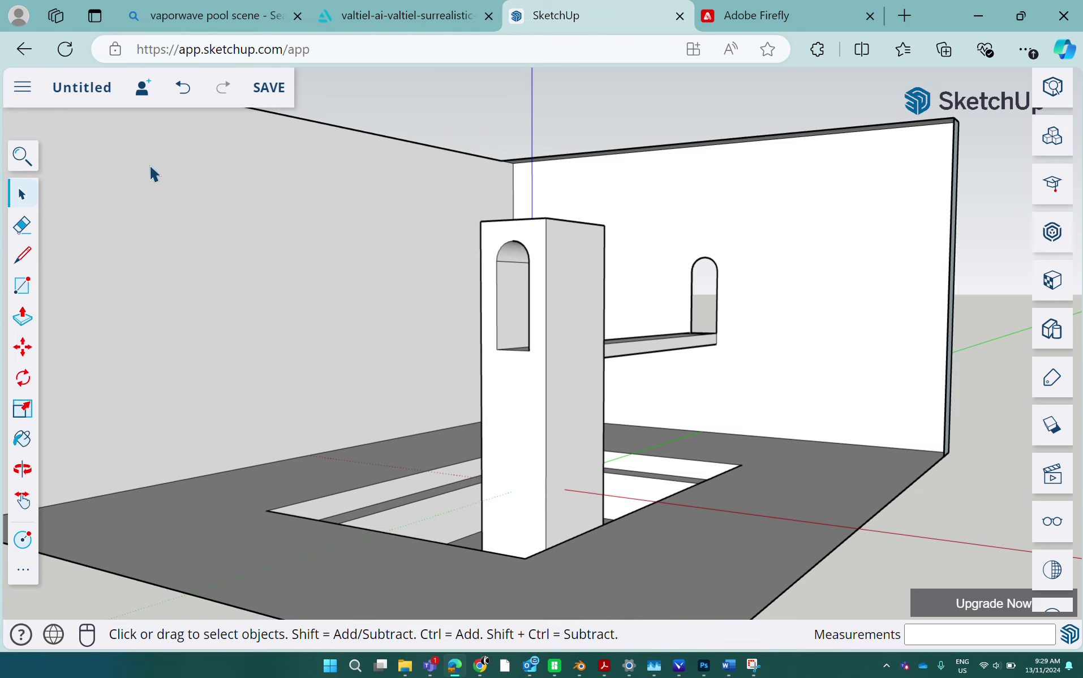
- Capture a rectangular screenshot of the framed pool scene, leaving out the toolbars around the model
{"action": "key", "text": "super+shift+s"}
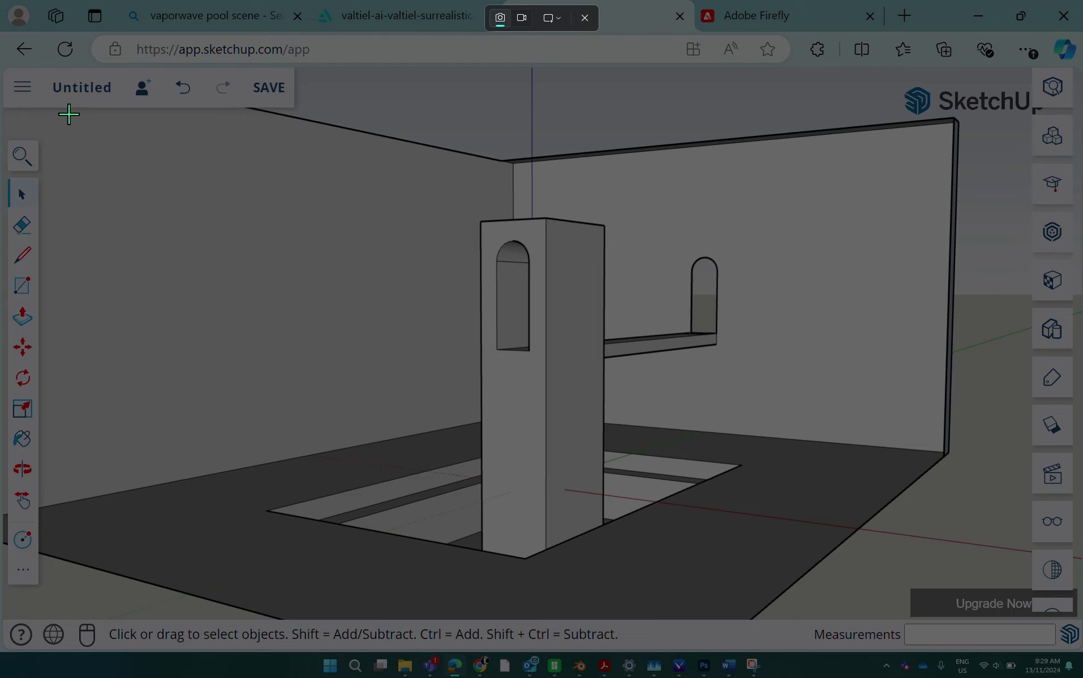
{"action": "left_click_drag", "start_coordinate": [68, 113], "coordinate": [939, 578]}
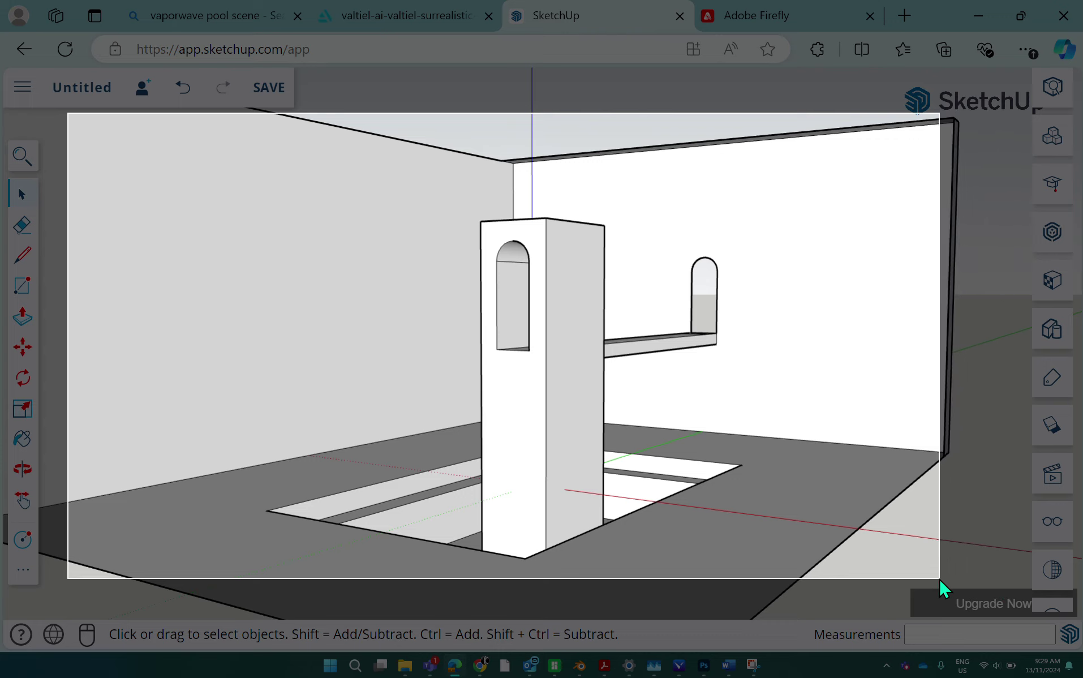
{"action": "left_click_drag", "start_coordinate": [939, 577], "coordinate": [939, 577]}
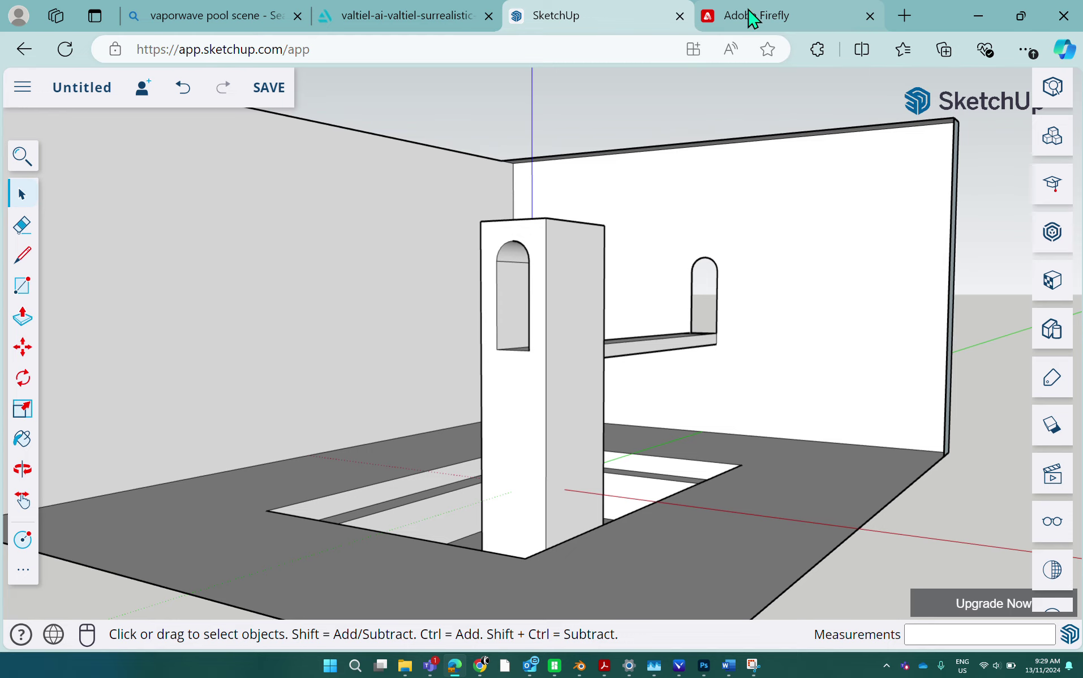
- Switch to Adobe Firefly and replace the image prompt with "create an vapourwave aesthetic mysterious poll and building"
{"action": "left_click", "coordinate": [752, 19]}
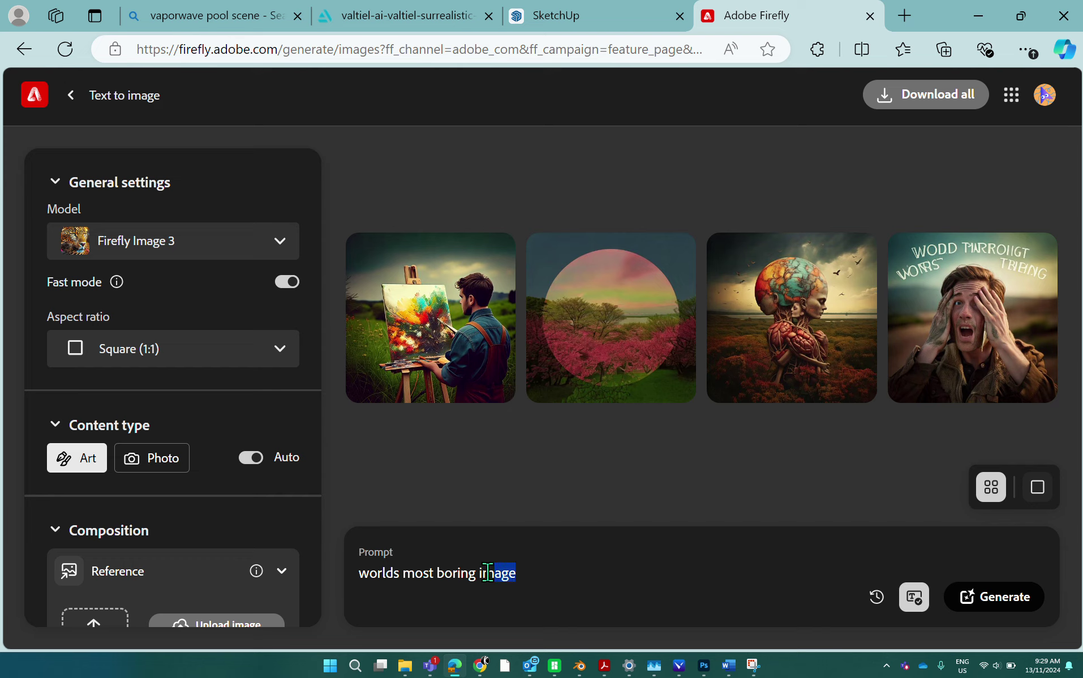
{"action": "left_click_drag", "start_coordinate": [487, 572], "coordinate": [337, 580]}
{"action": "key", "text": "BackSpace"}
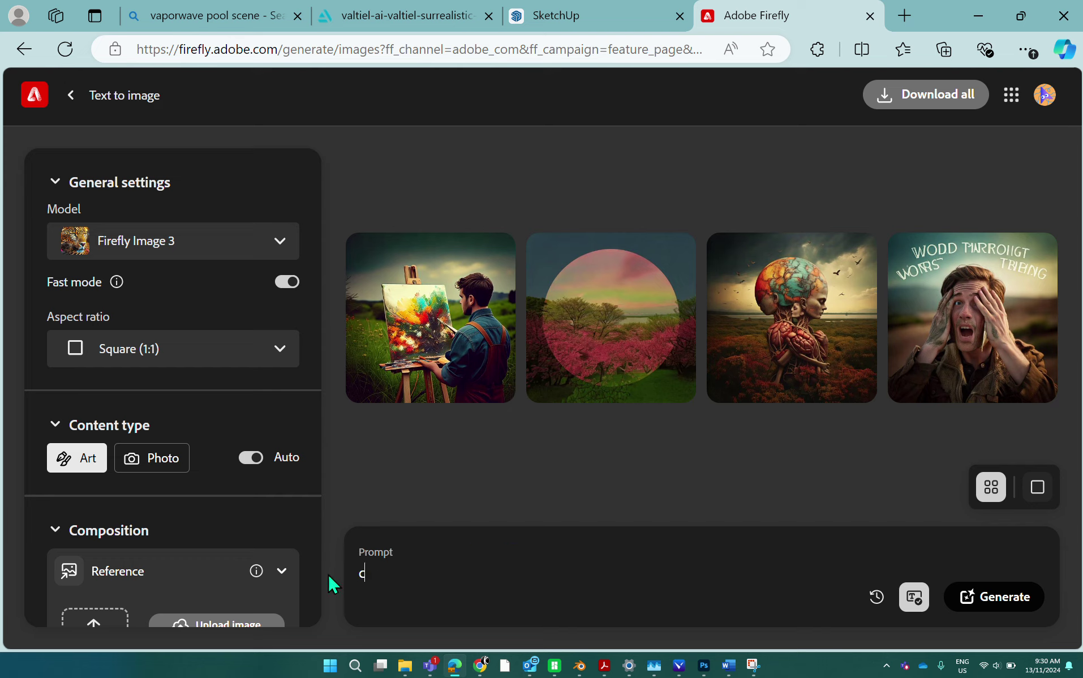
{"action": "type", "text": "create an"}
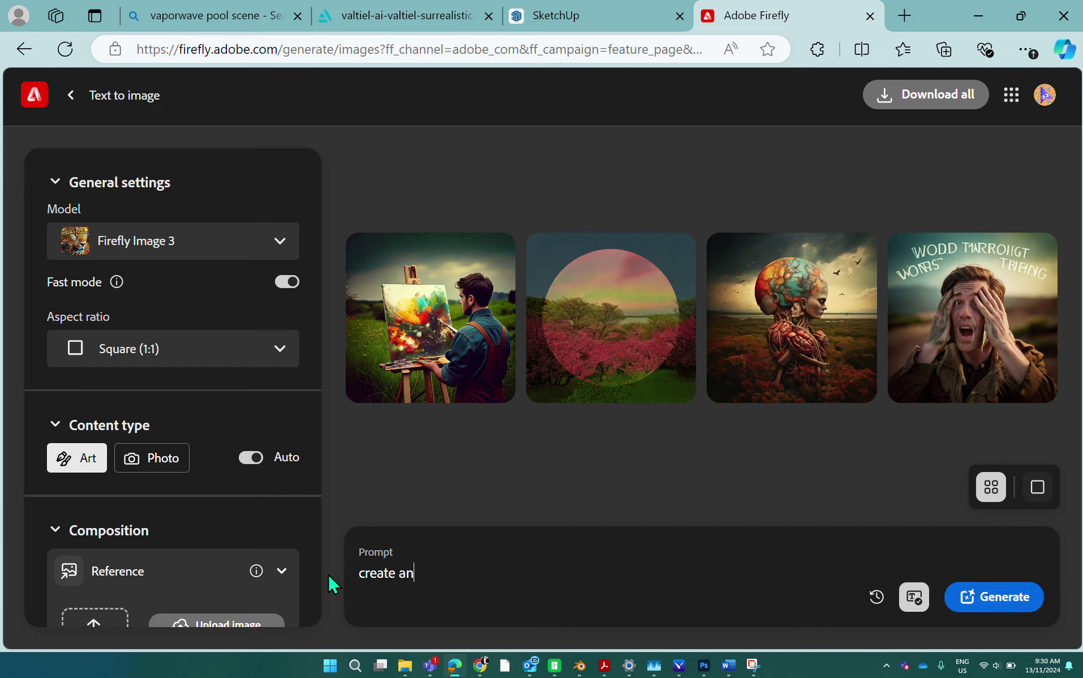
{"action": "type", "text": " vapourwave a"}
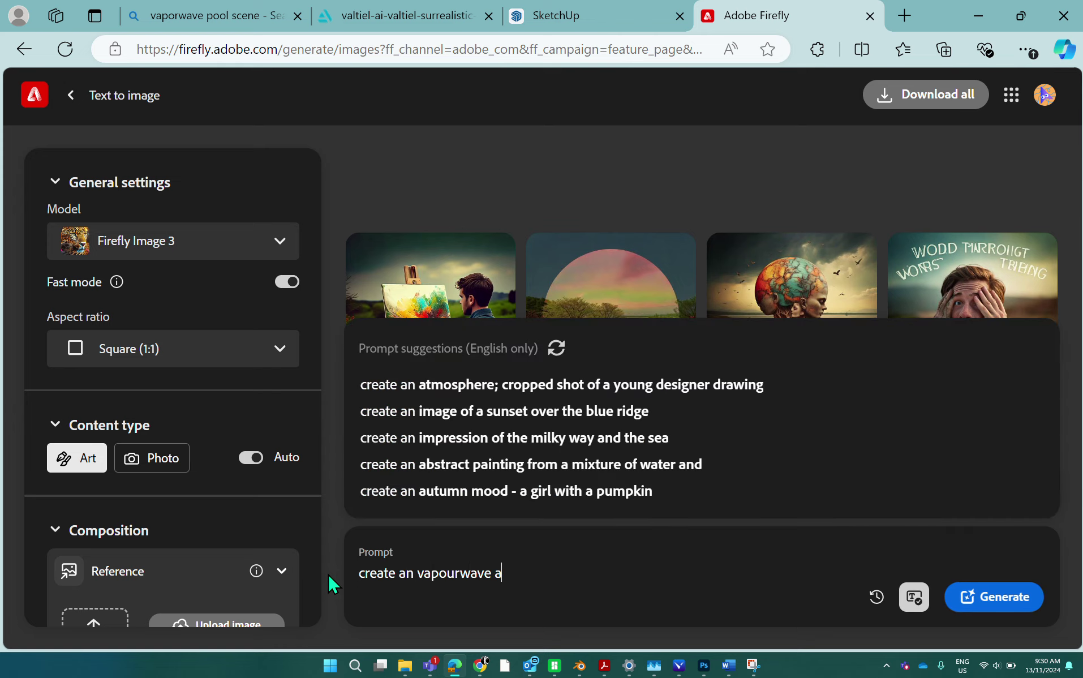
{"action": "type", "text": "esthetic my"}
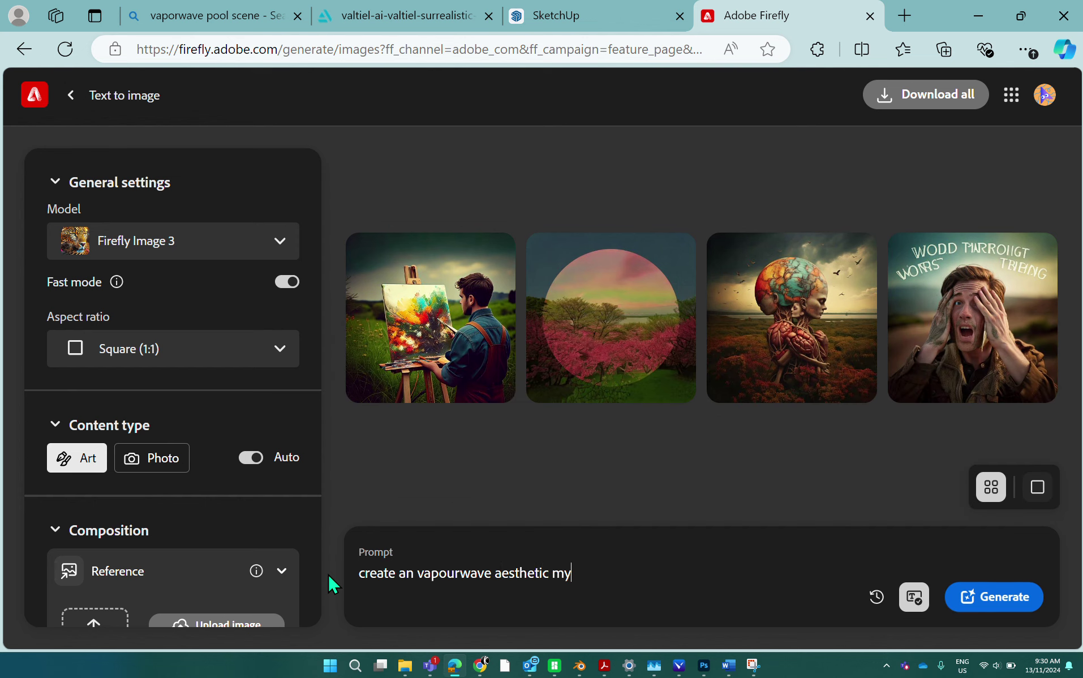
{"action": "type", "text": "sterios poll and b"}
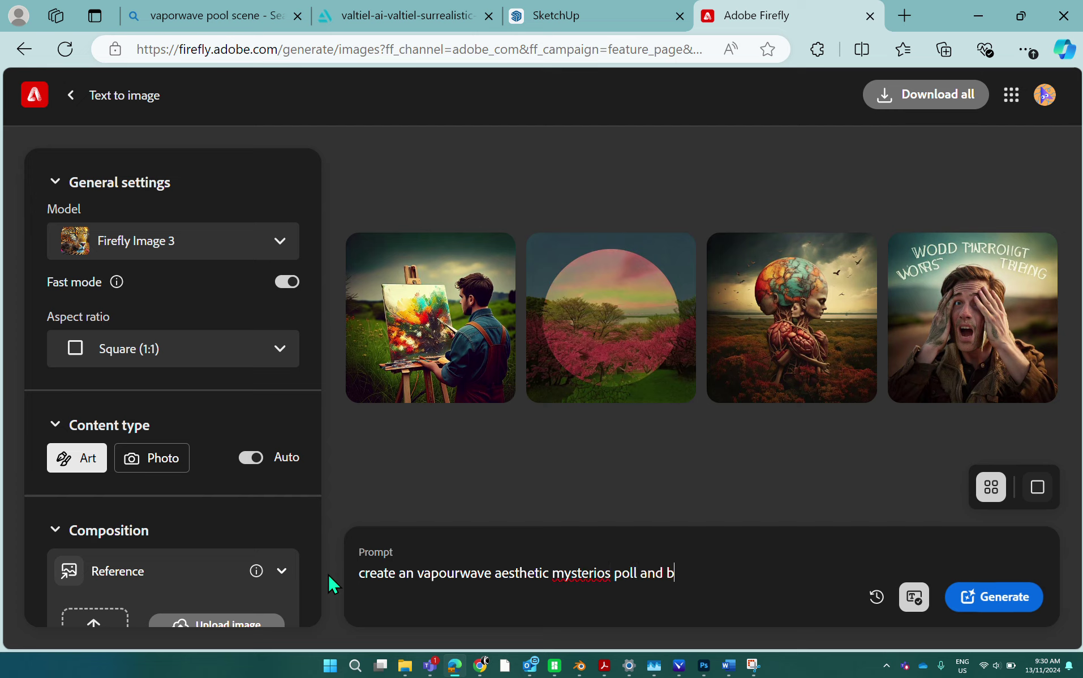
{"action": "type", "text": "uilding"}
{"action": "left_click", "coordinate": [604, 572]}
{"action": "type", "text": "u"}
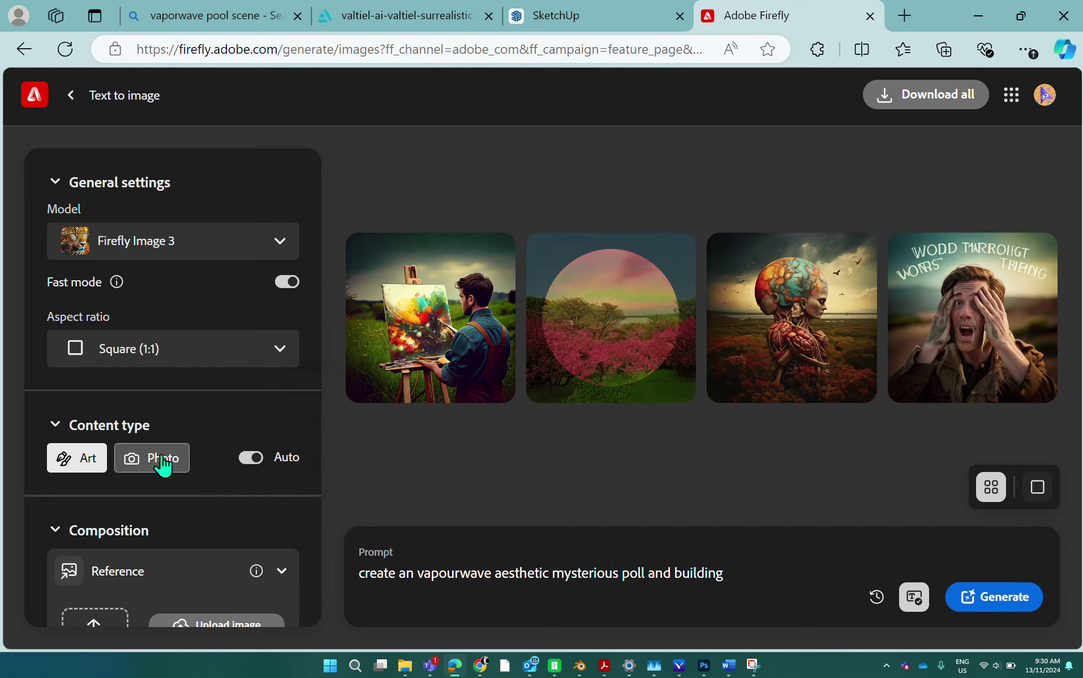
{"action": "scroll", "coordinate": [181, 416], "scroll_direction": "down", "scroll_amount": 5}
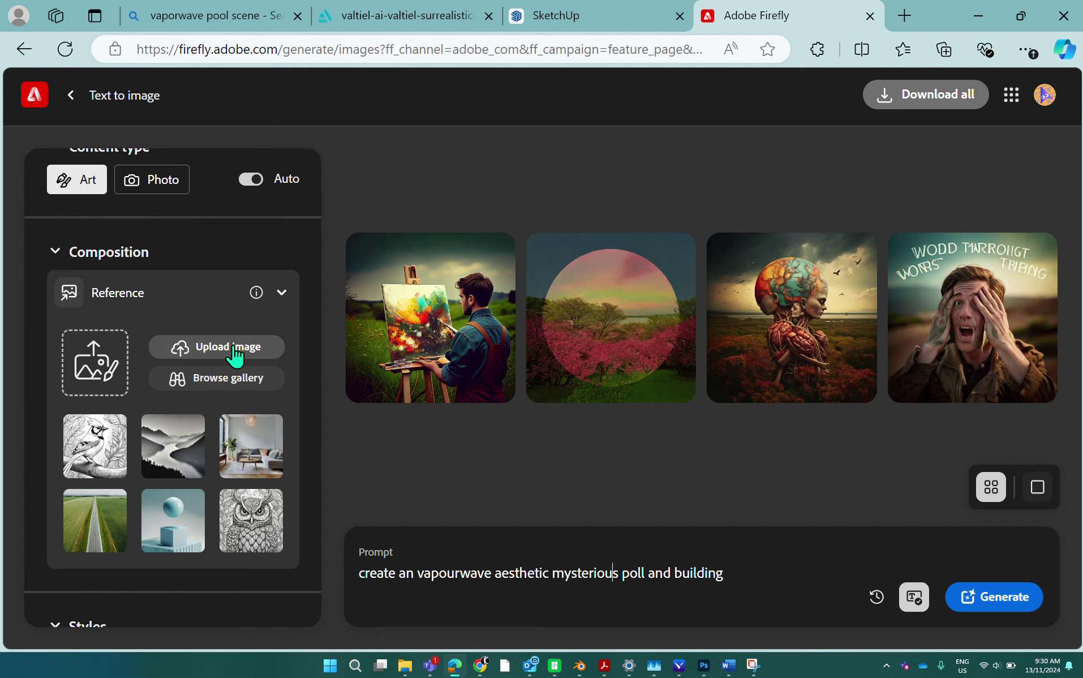
{"action": "left_click", "coordinate": [234, 345]}
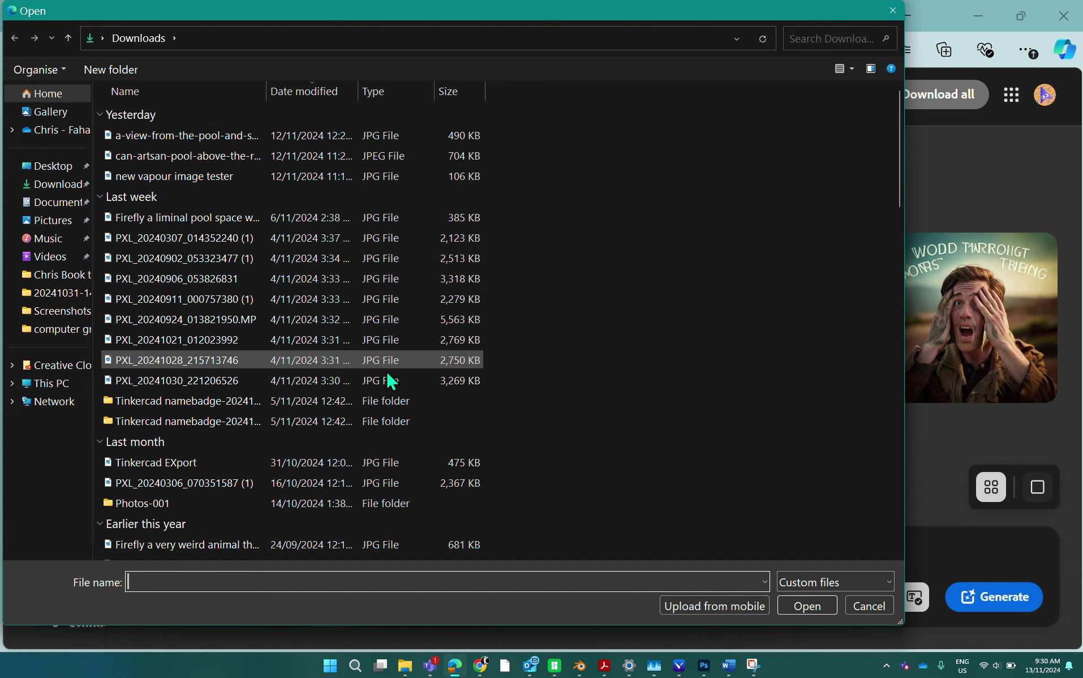
{"action": "left_click", "coordinate": [49, 223]}
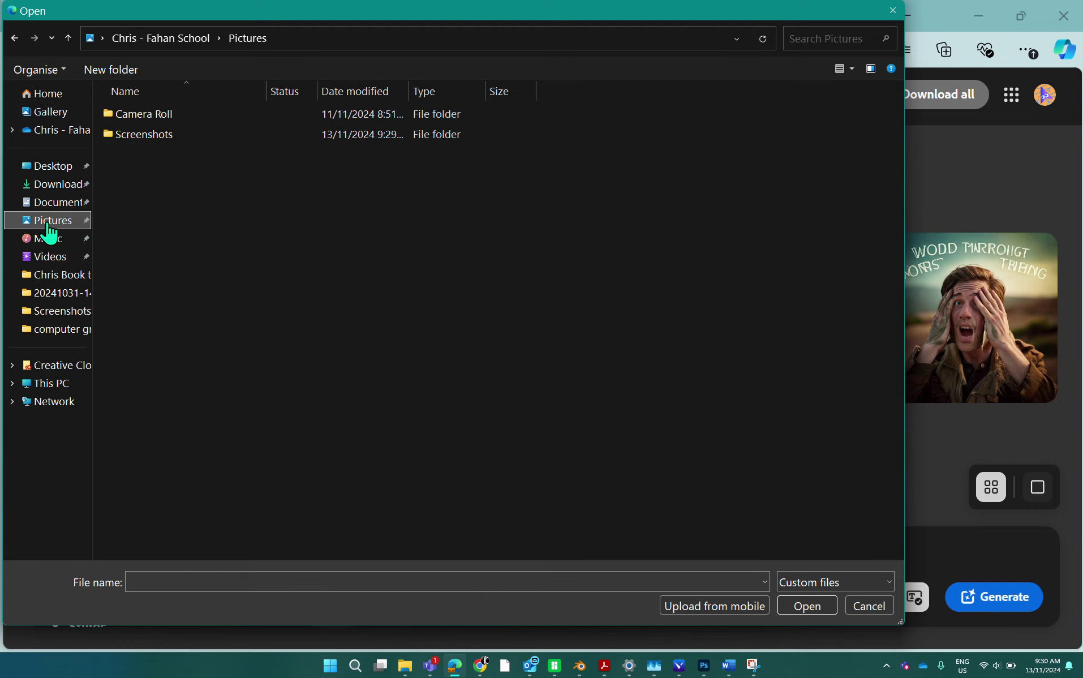
{"action": "left_click", "coordinate": [139, 141]}
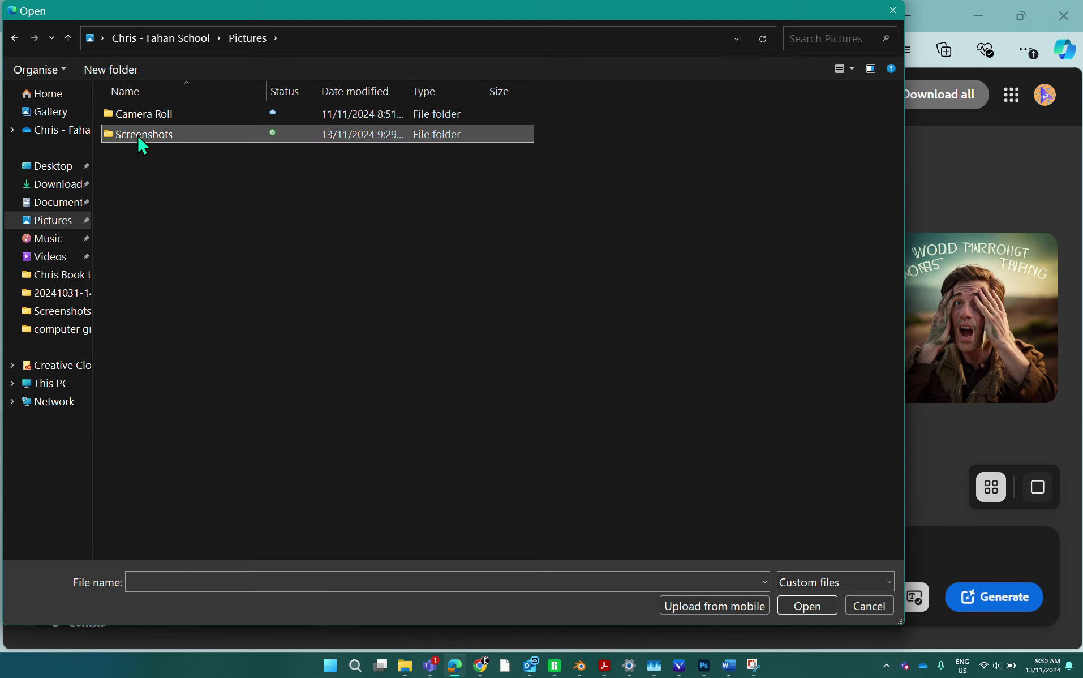
{"action": "double_click", "coordinate": [138, 134]}
{"action": "scroll", "coordinate": [599, 389], "scroll_direction": "down", "scroll_amount": 2}
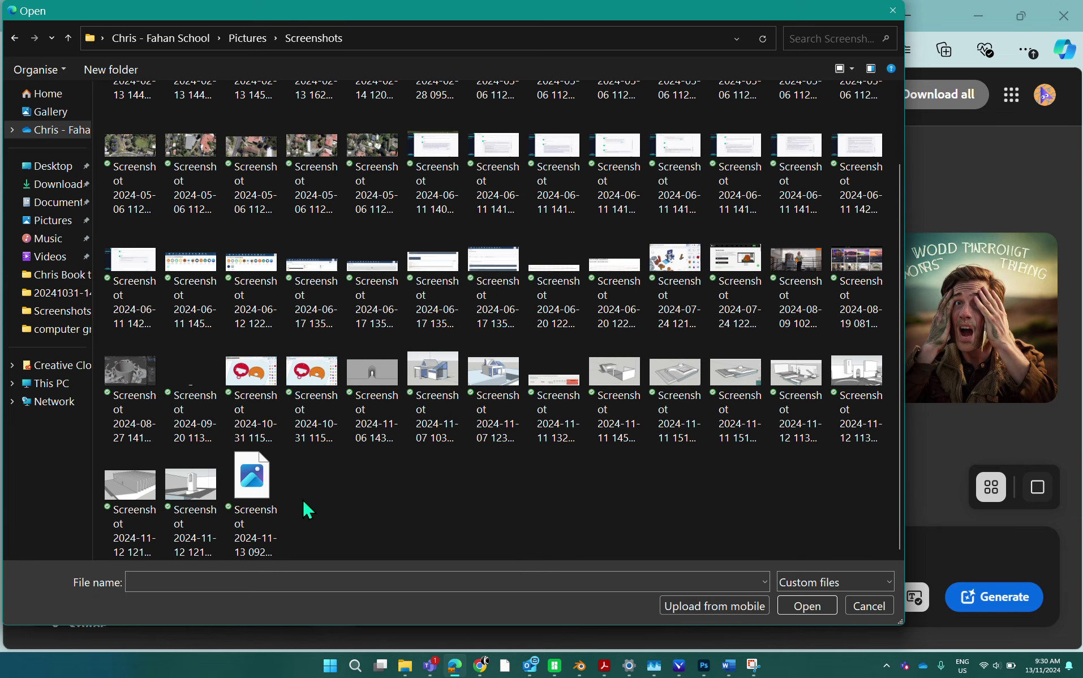
{"action": "left_click", "coordinate": [252, 484]}
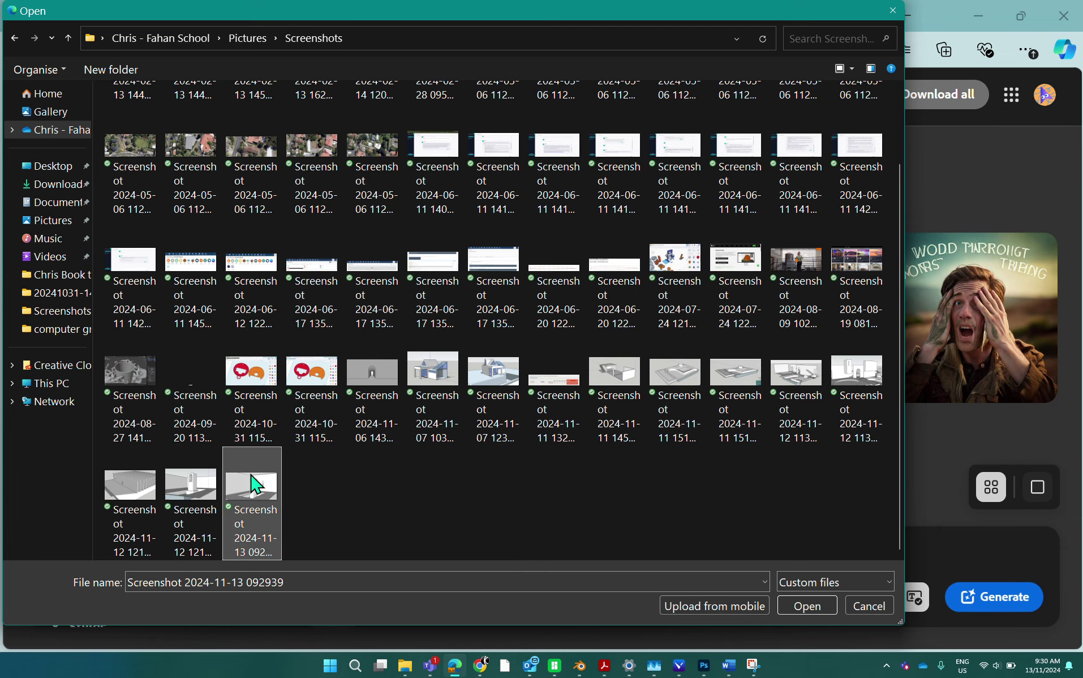
{"action": "left_click", "coordinate": [807, 605]}
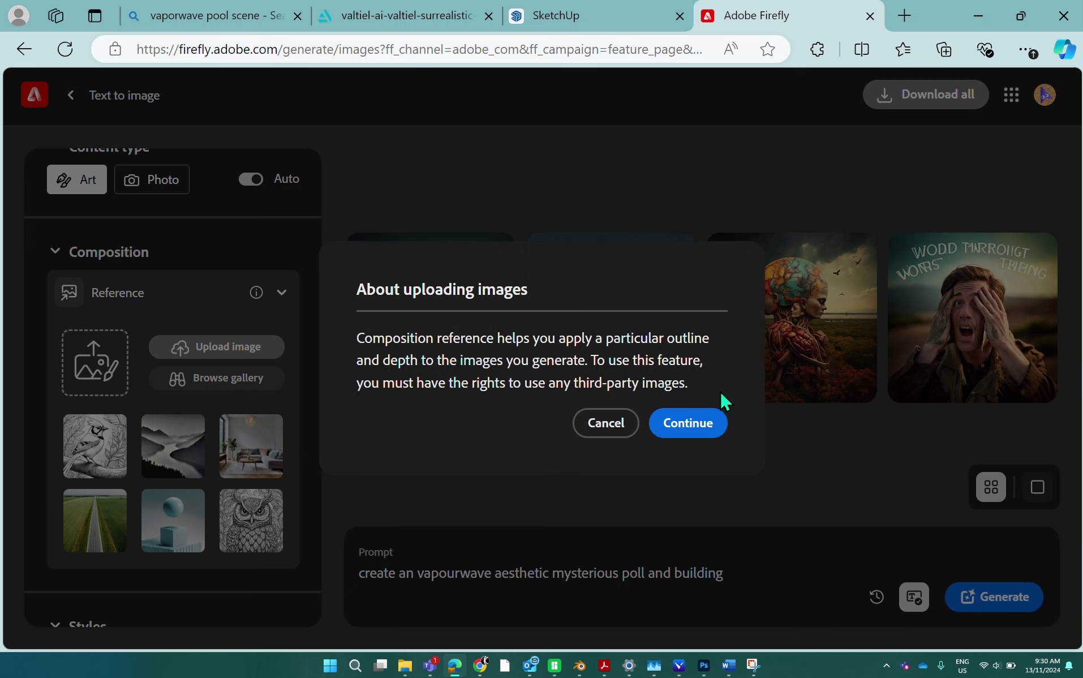
{"action": "left_click", "coordinate": [695, 433]}
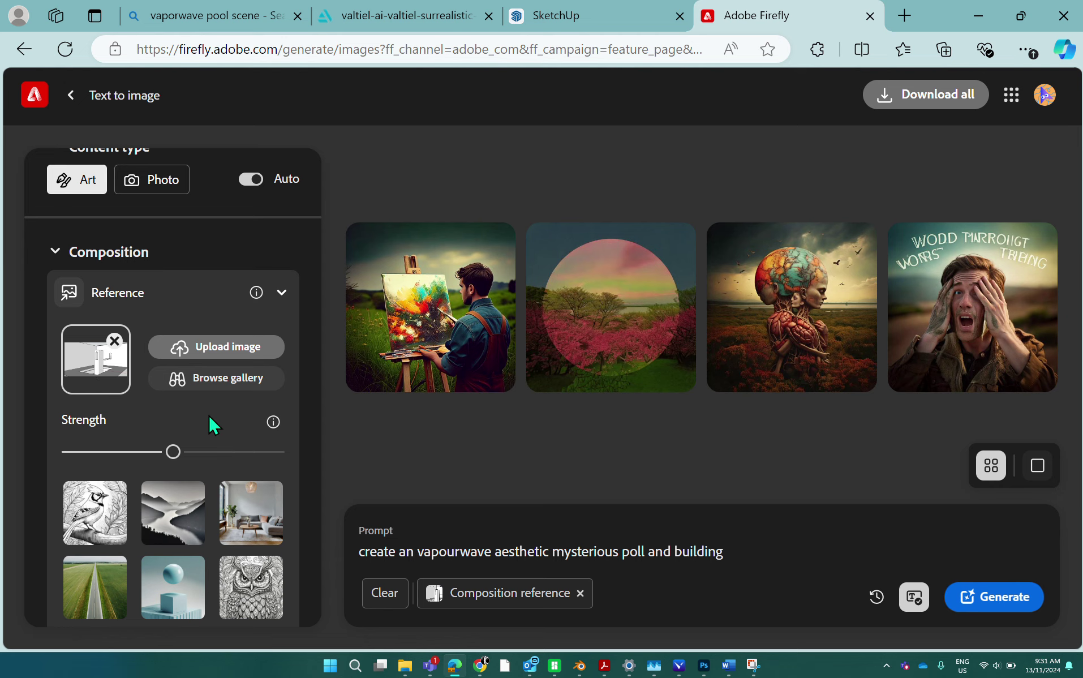
- Check the pink and teal pool picture on ArtStation, and upload the "vapour" image from the Desktop as the style reference
{"action": "scroll", "coordinate": [209, 415], "scroll_direction": "down", "scroll_amount": 10}
{"action": "scroll", "coordinate": [209, 413], "scroll_direction": "up", "scroll_amount": 2}
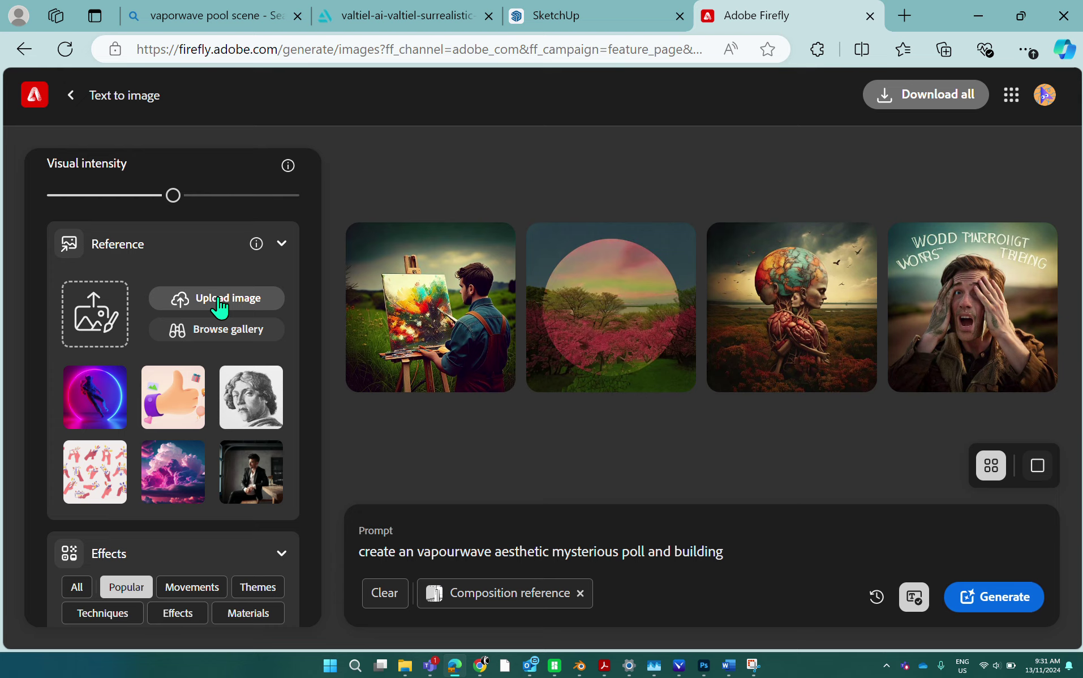
{"action": "left_click", "coordinate": [423, 19]}
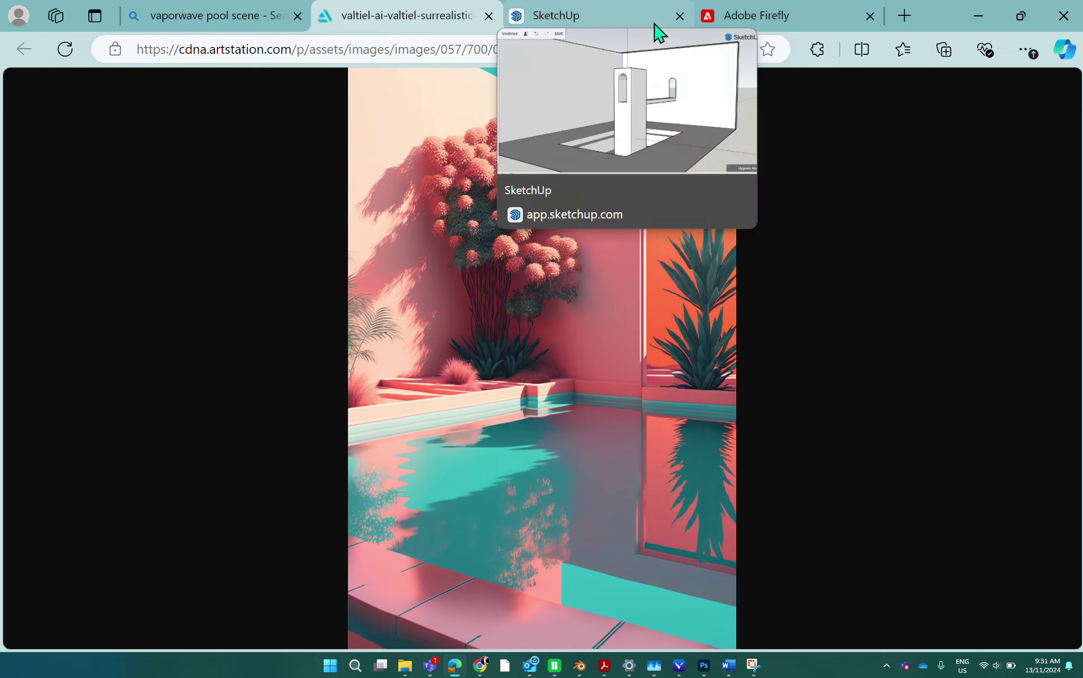
{"action": "left_click", "coordinate": [792, 20]}
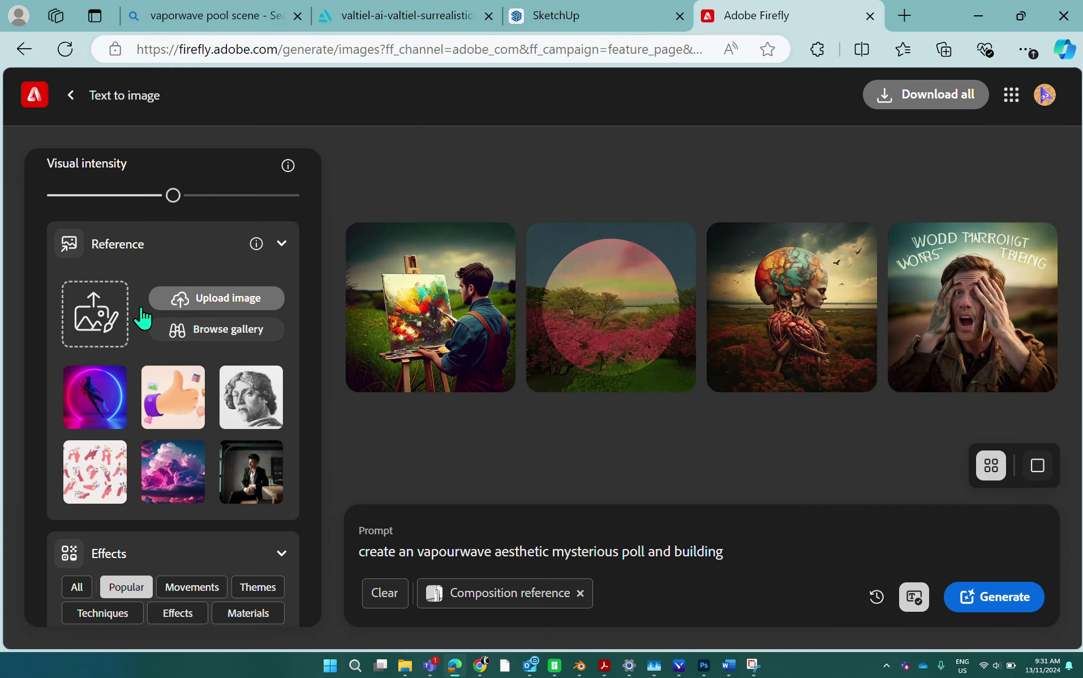
{"action": "left_click", "coordinate": [219, 300]}
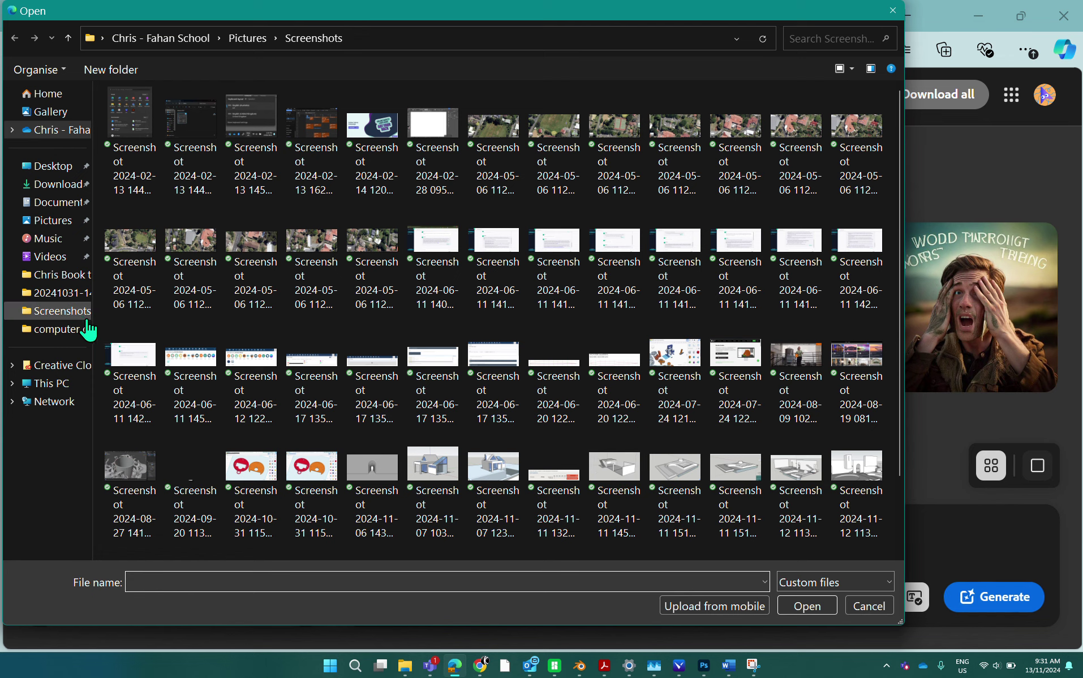
{"action": "left_click", "coordinate": [55, 164]}
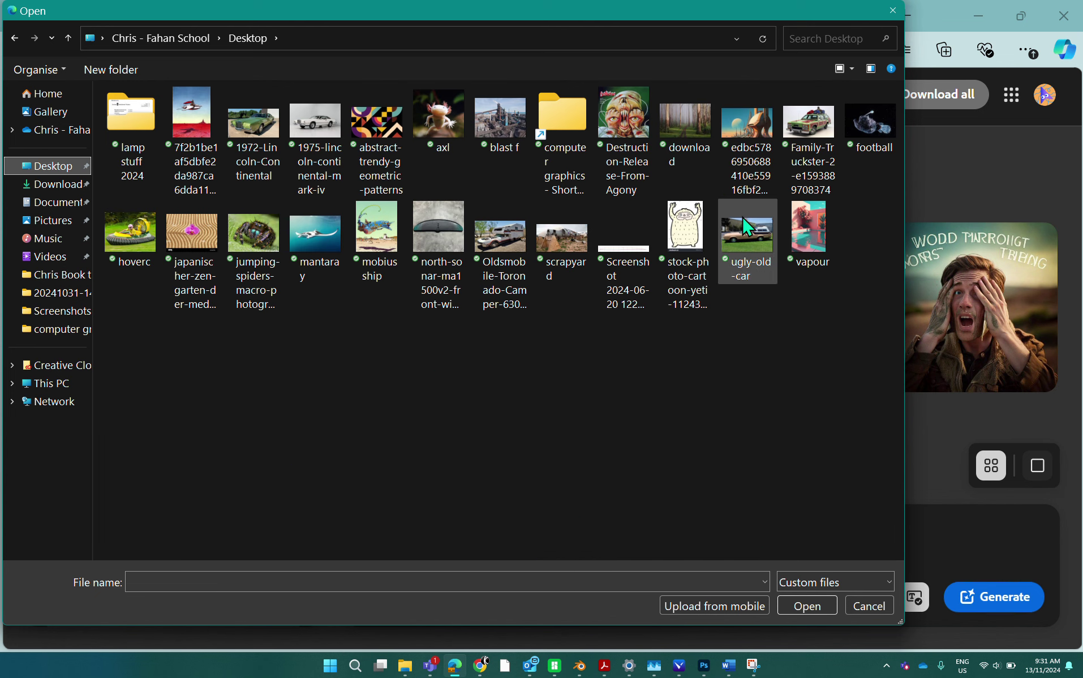
{"action": "left_click", "coordinate": [804, 229]}
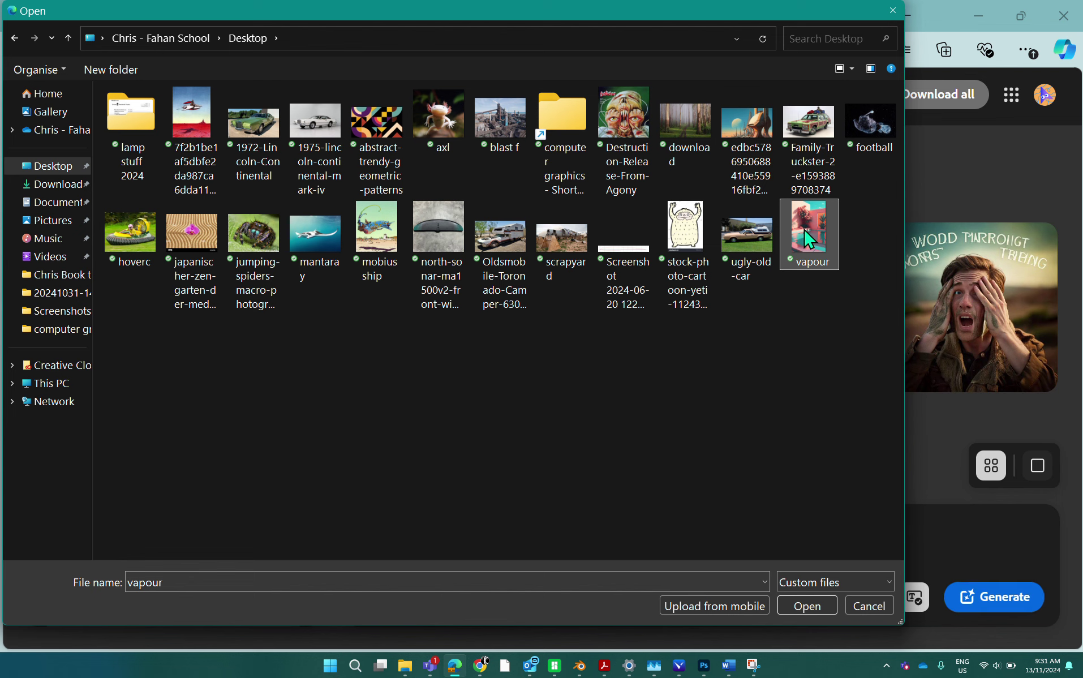
{"action": "left_click", "coordinate": [806, 605]}
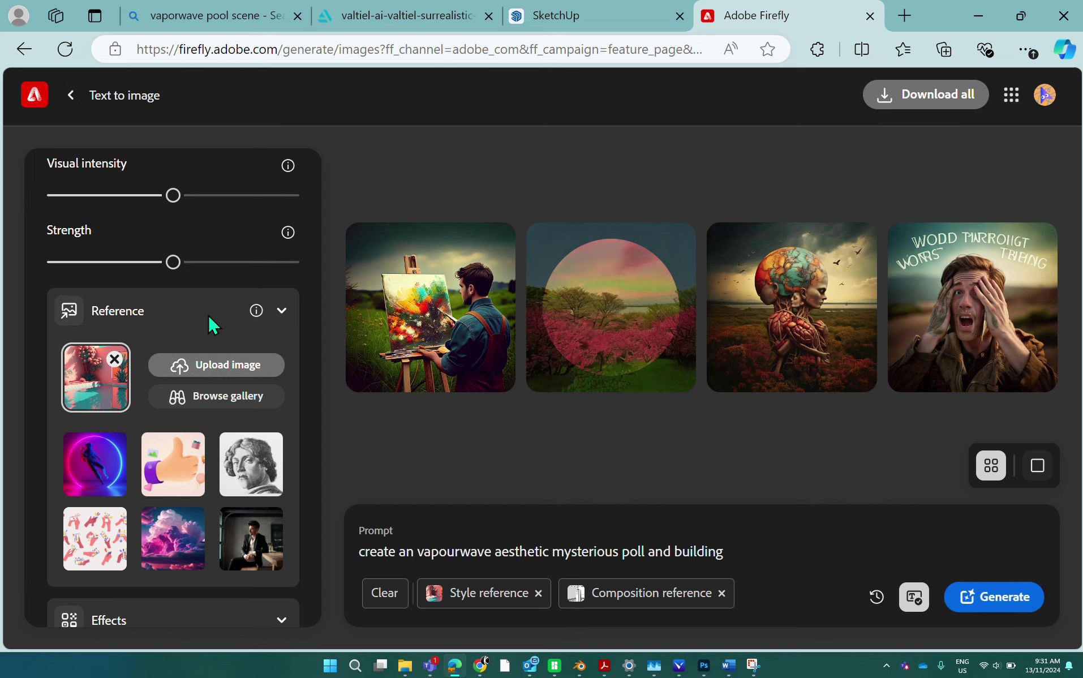
- Review the composition and style settings and generate images from the prompt with both references
{"action": "scroll", "coordinate": [270, 244], "scroll_direction": "up", "scroll_amount": 3}
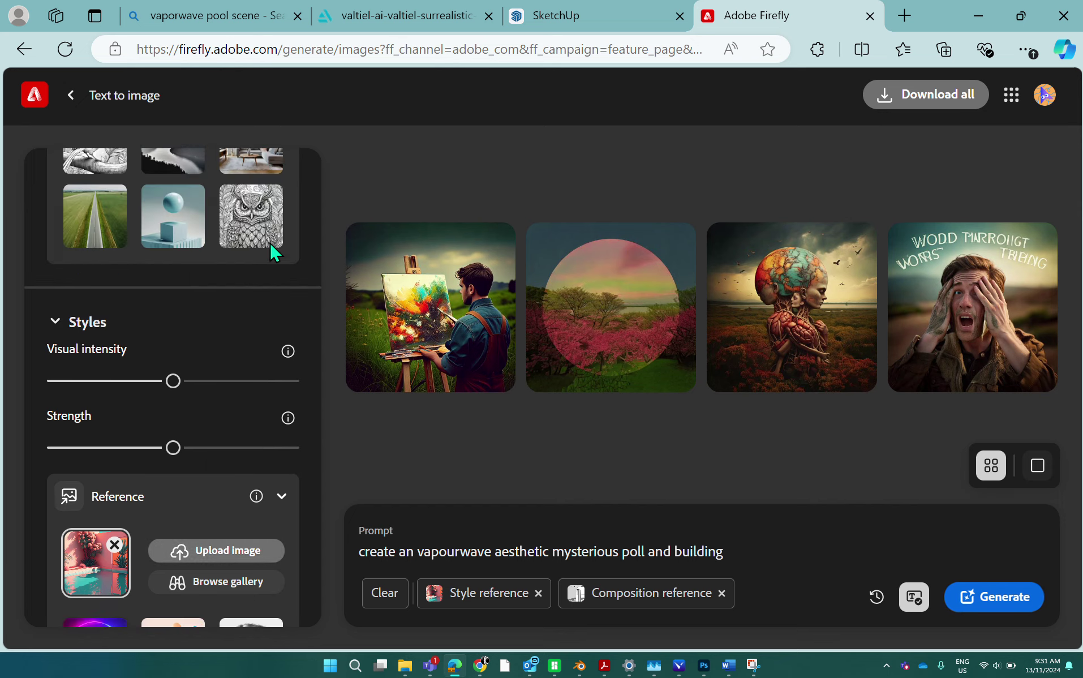
{"action": "scroll", "coordinate": [270, 243], "scroll_direction": "up", "scroll_amount": 6}
{"action": "scroll", "coordinate": [269, 243], "scroll_direction": "down", "scroll_amount": 10}
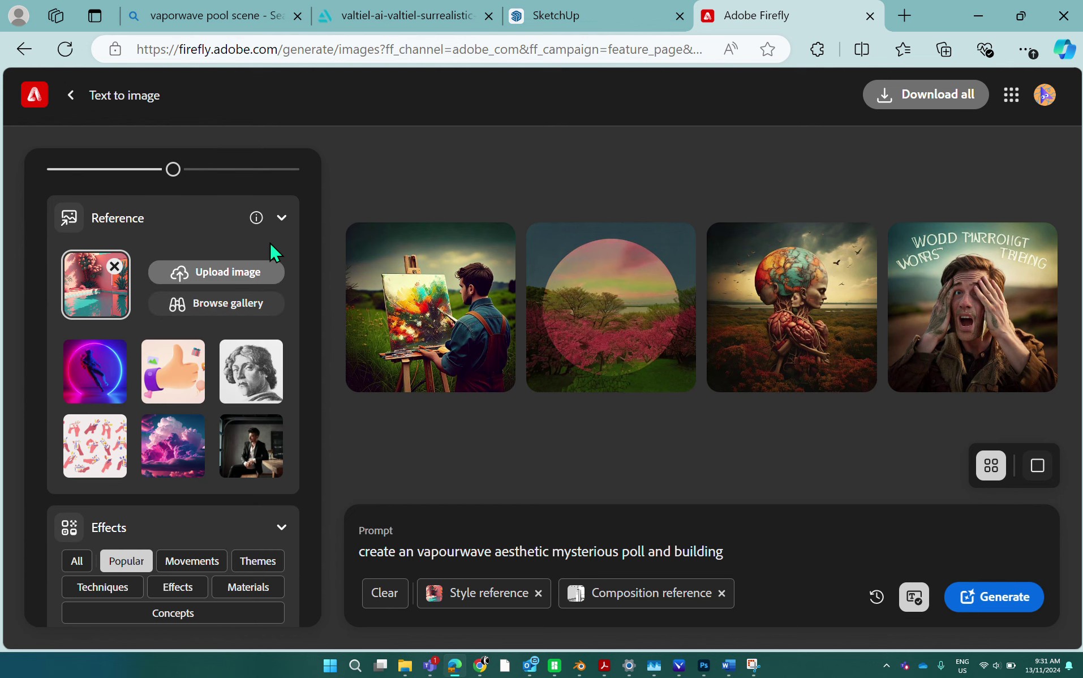
{"action": "left_click", "coordinate": [991, 598]}
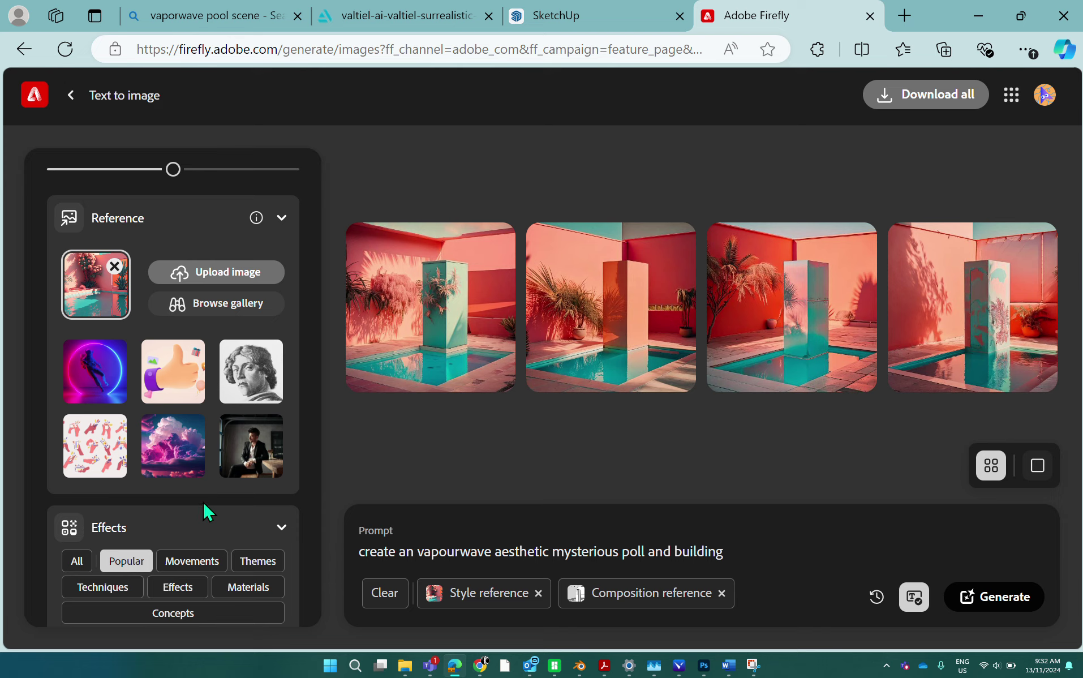
- View each of the four generated pool images enlarged, and return to the results overview
{"action": "mouse_move", "coordinate": [463, 346]}
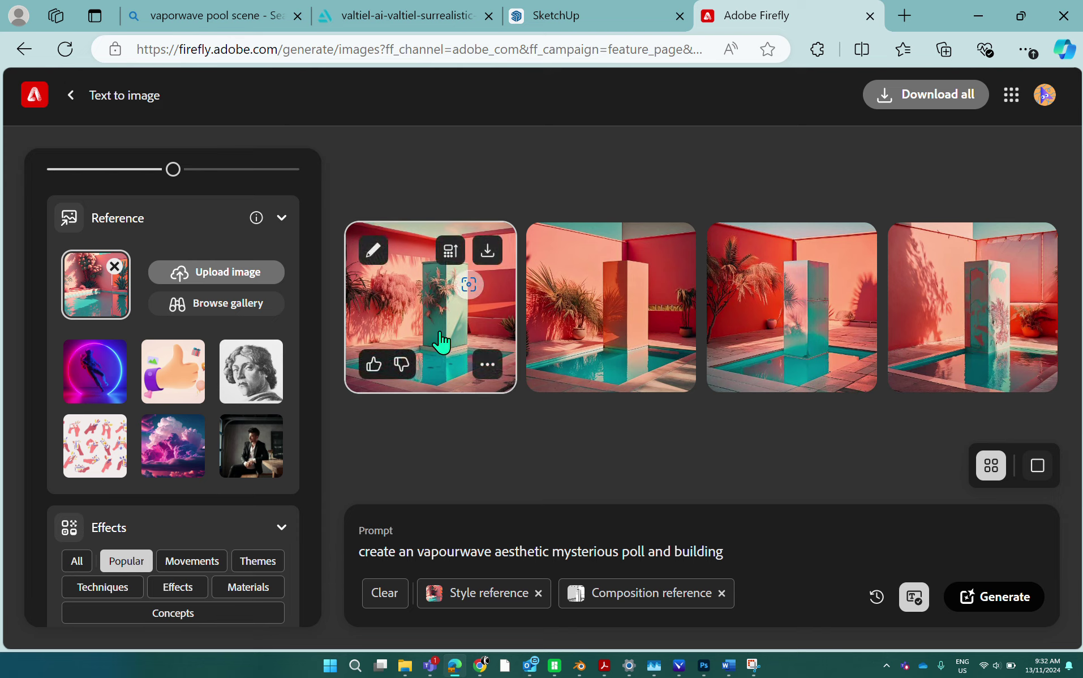
{"action": "left_click", "coordinate": [430, 324]}
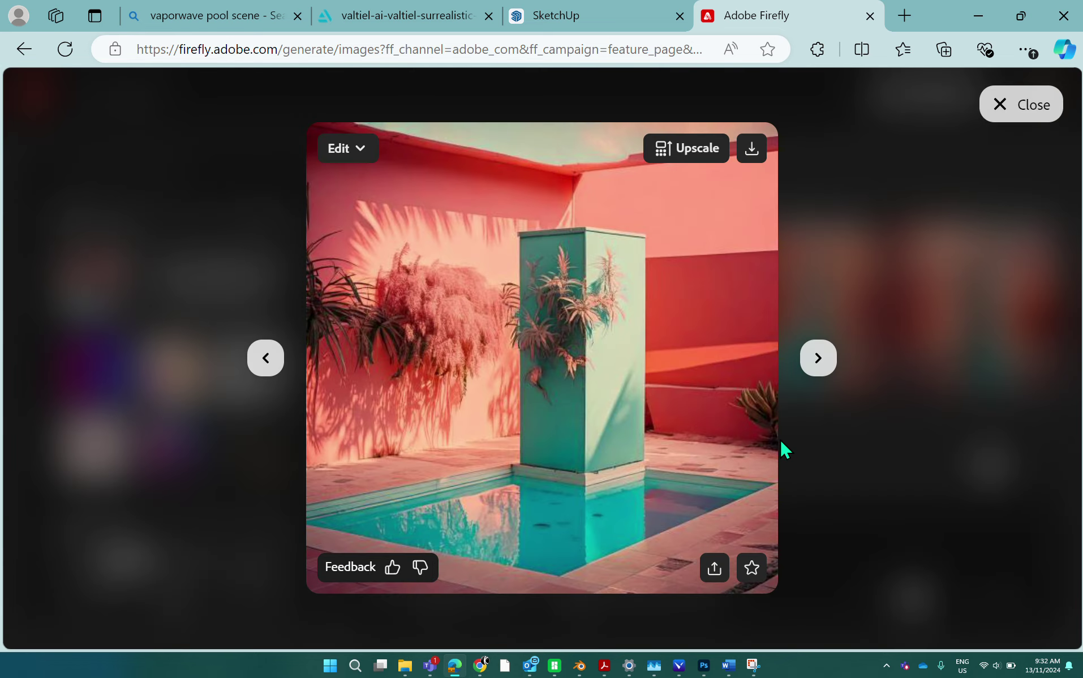
{"action": "left_click", "coordinate": [819, 360]}
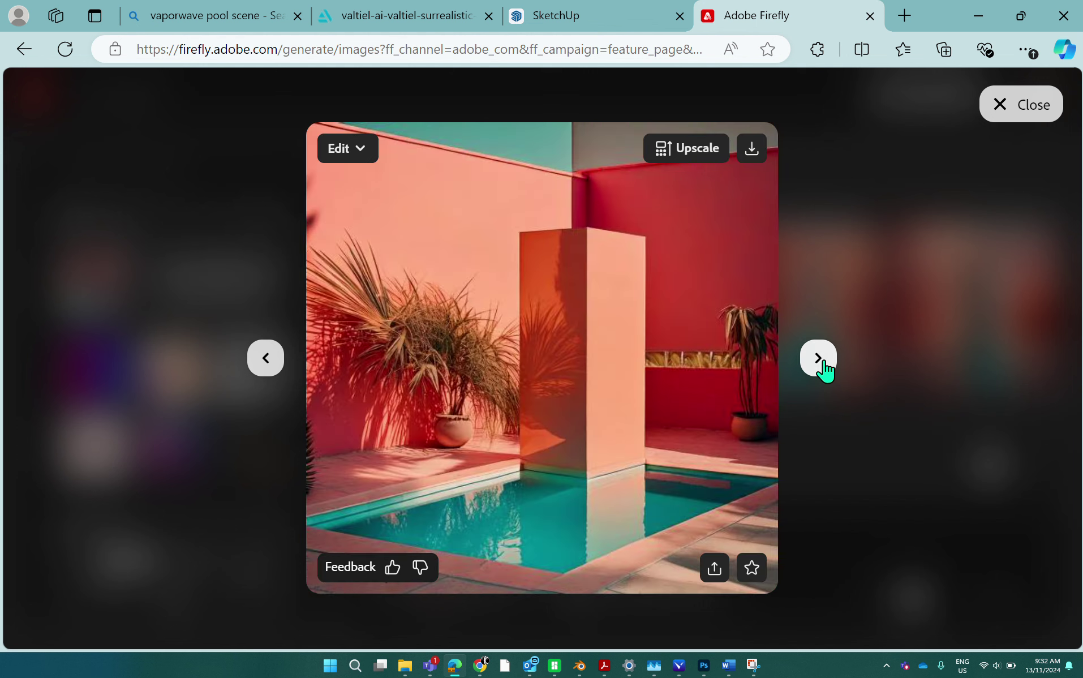
{"action": "left_click", "coordinate": [819, 359]}
{"action": "left_click", "coordinate": [818, 359]}
{"action": "left_click", "coordinate": [818, 359]}
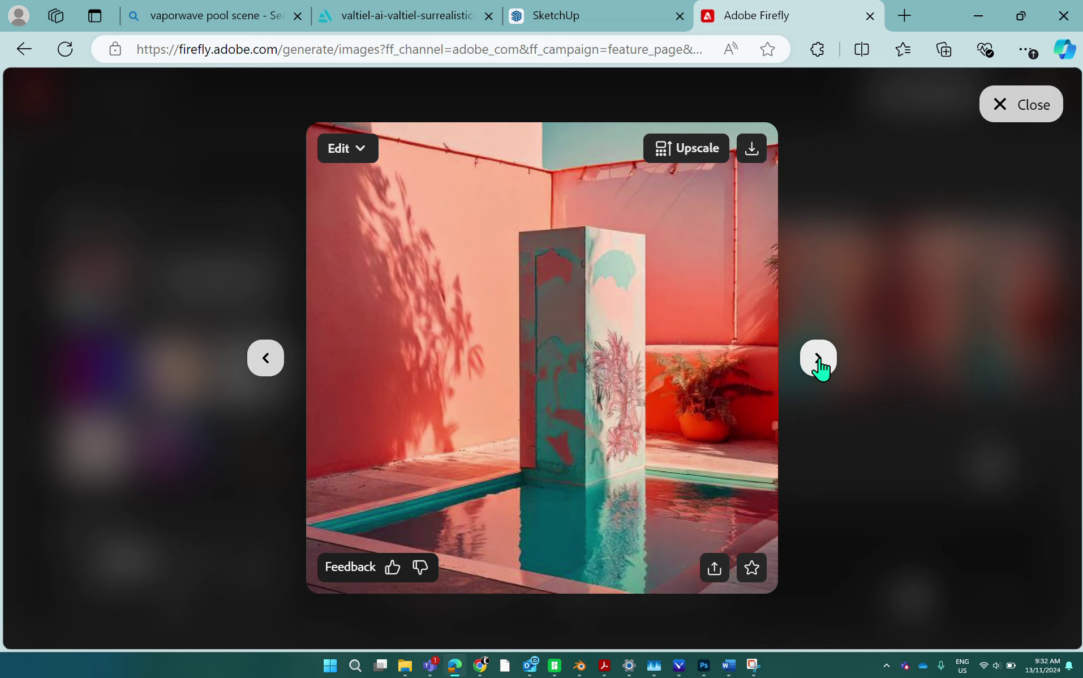
{"action": "left_click", "coordinate": [818, 359]}
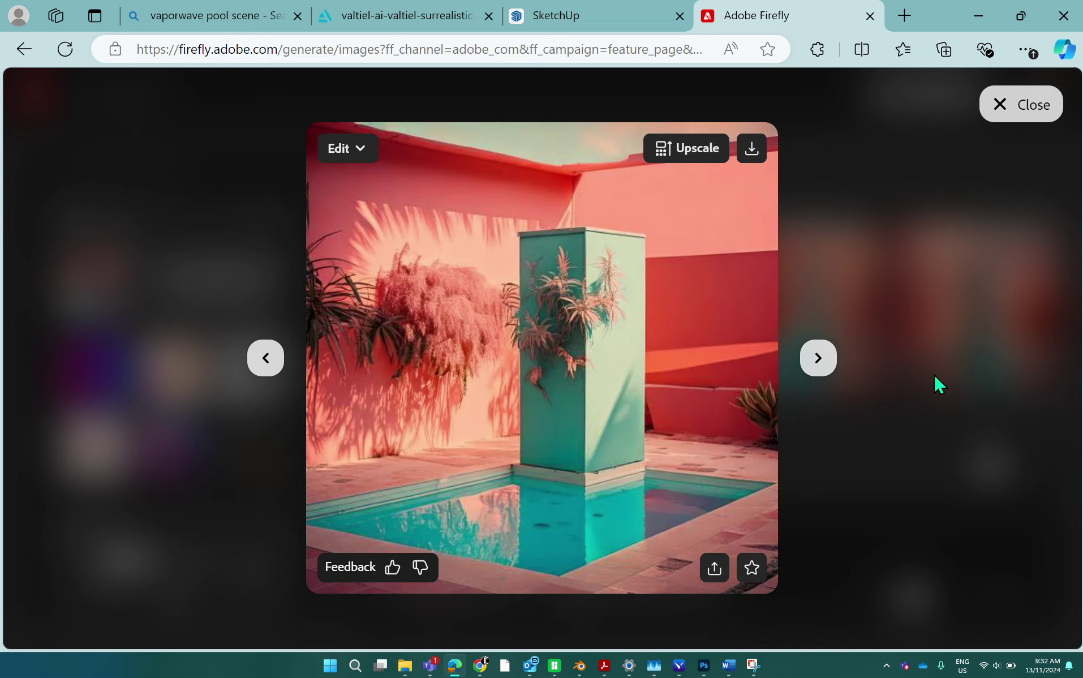
{"action": "left_click", "coordinate": [994, 106]}
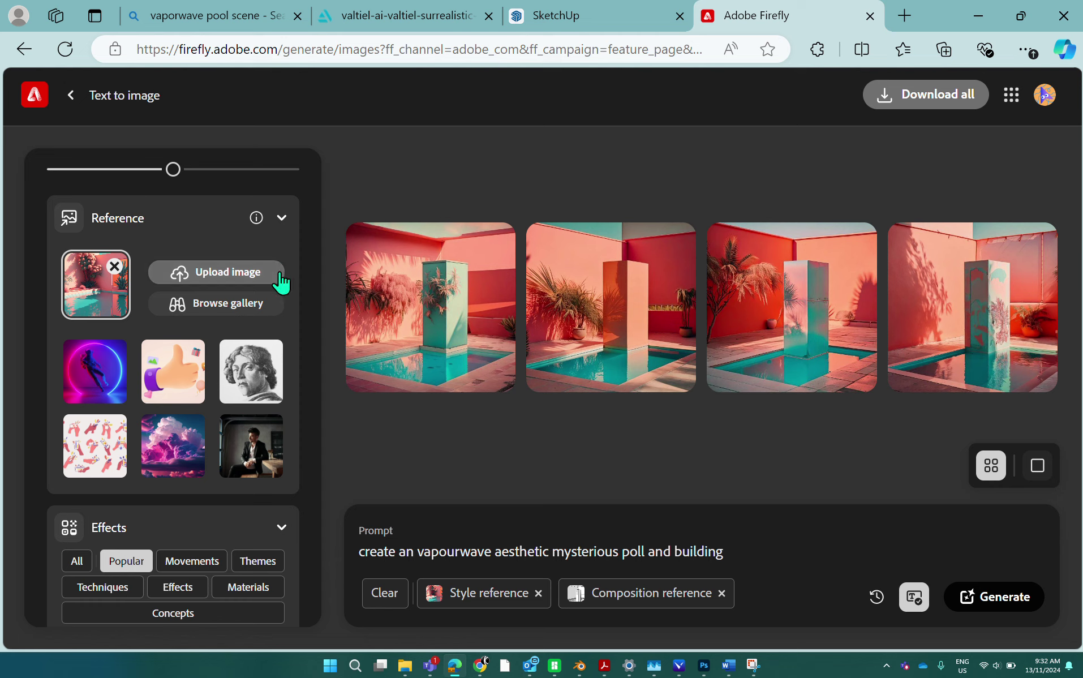
- Raise the composition reference's strength to its maximum
{"action": "scroll", "coordinate": [180, 219], "scroll_direction": "up", "scroll_amount": 3}
{"action": "scroll", "coordinate": [180, 221], "scroll_direction": "up", "scroll_amount": 8}
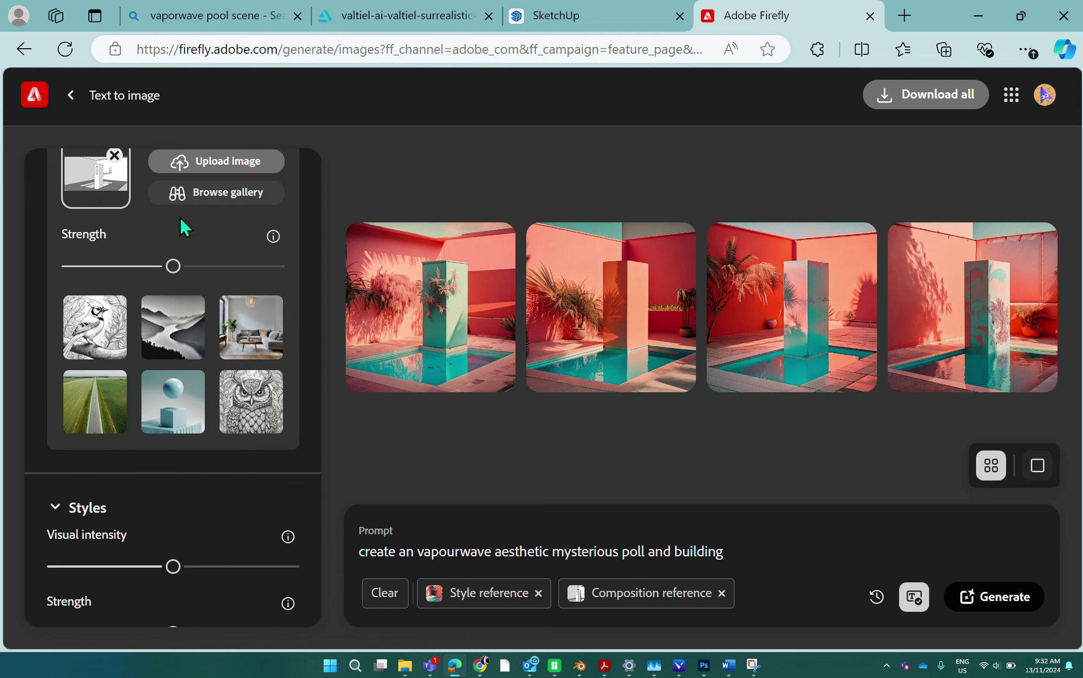
{"action": "scroll", "coordinate": [174, 229], "scroll_direction": "down", "scroll_amount": 3}
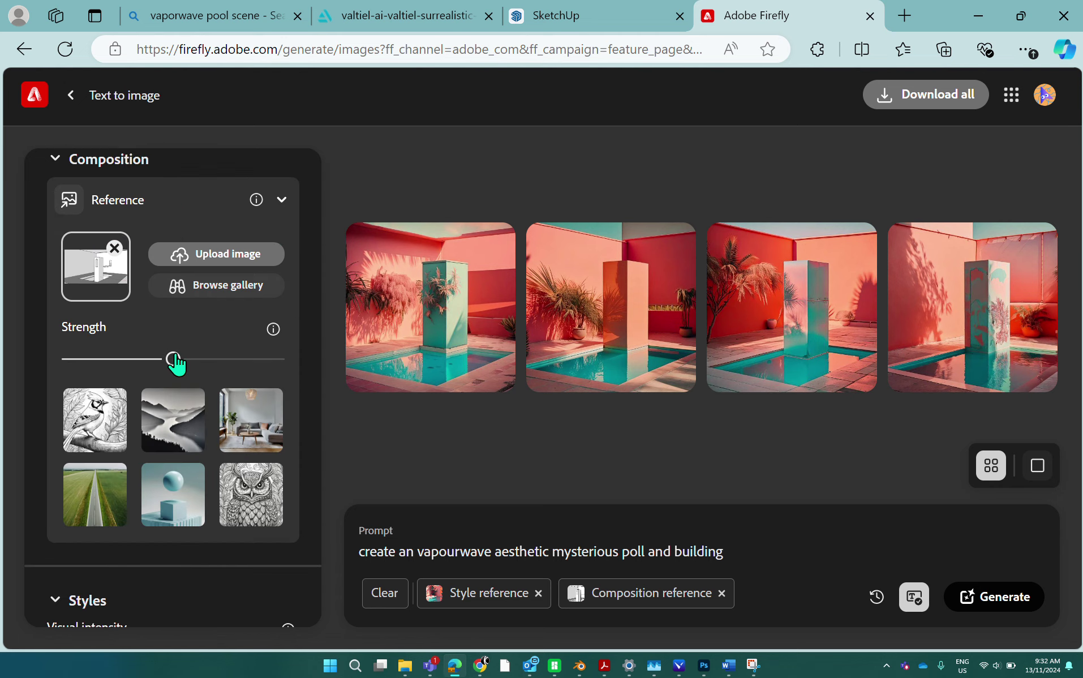
{"action": "left_click_drag", "start_coordinate": [187, 362], "coordinate": [297, 367]}
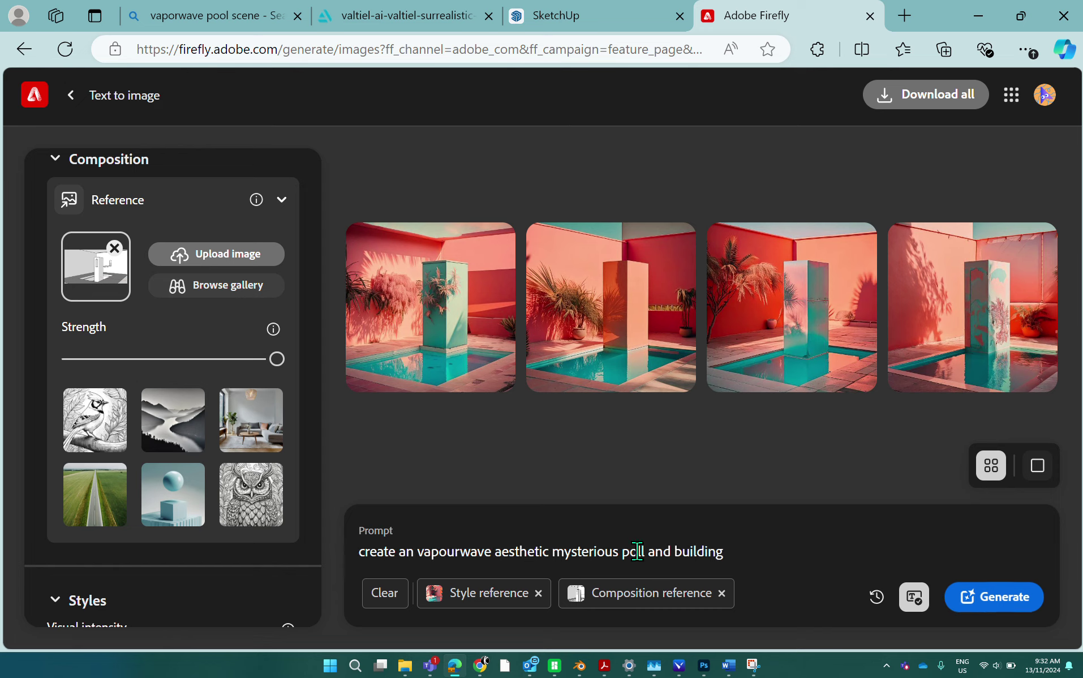
- Correct "poll" to "pool" and extend the prompt with "with a strange tower in the middle there are luxuriuos palm trees in pots around the pool"
{"action": "key", "text": "BackSpace"}
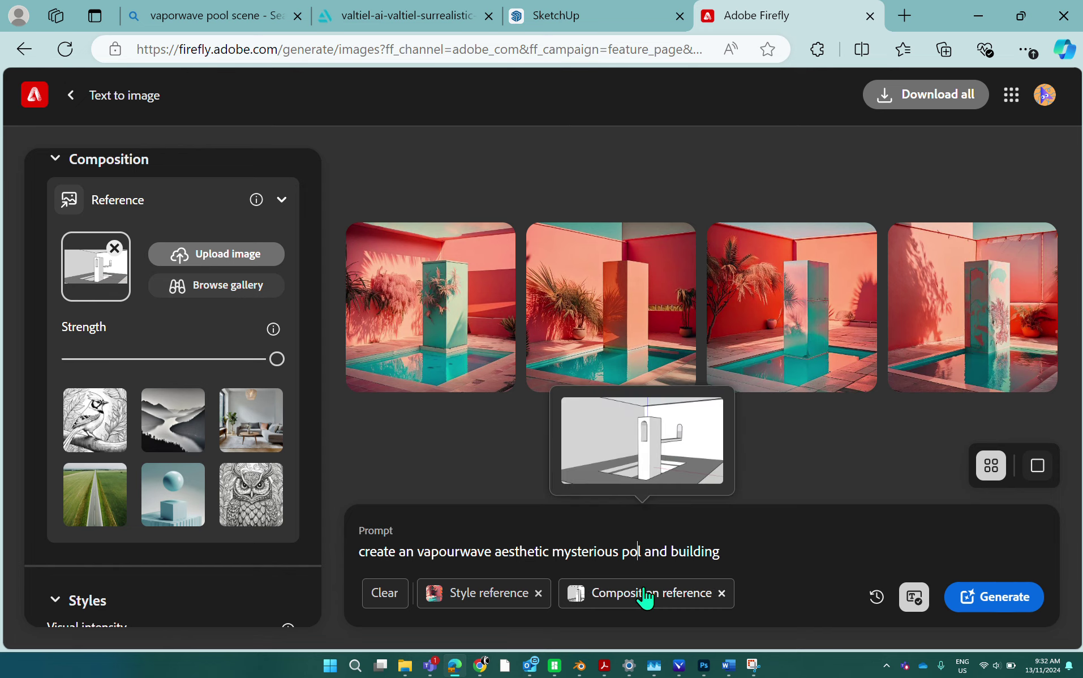
{"action": "type", "text": "ol"}
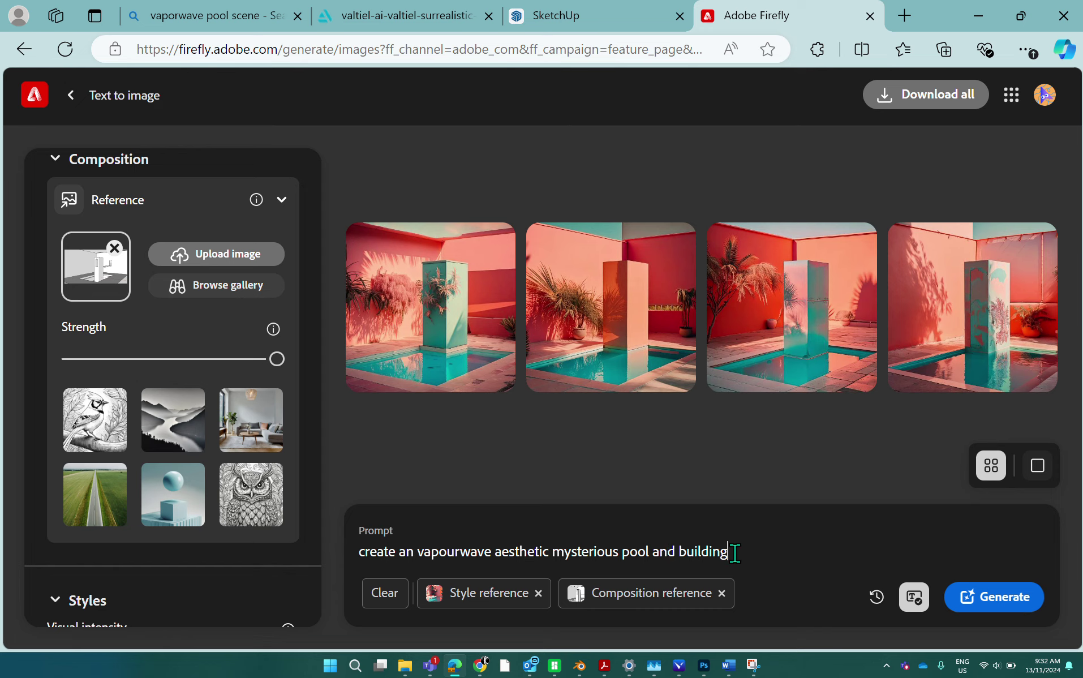
{"action": "type", "text": " and building with a strange tower in the middle there are l"}
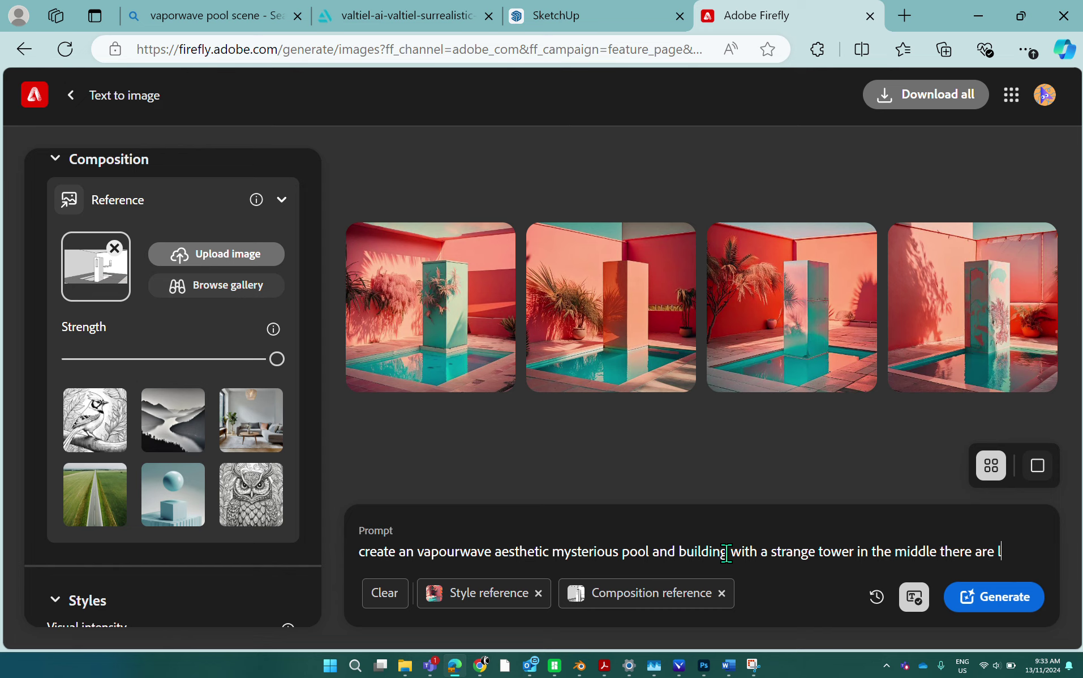
{"action": "type", "text": "uxurios "}
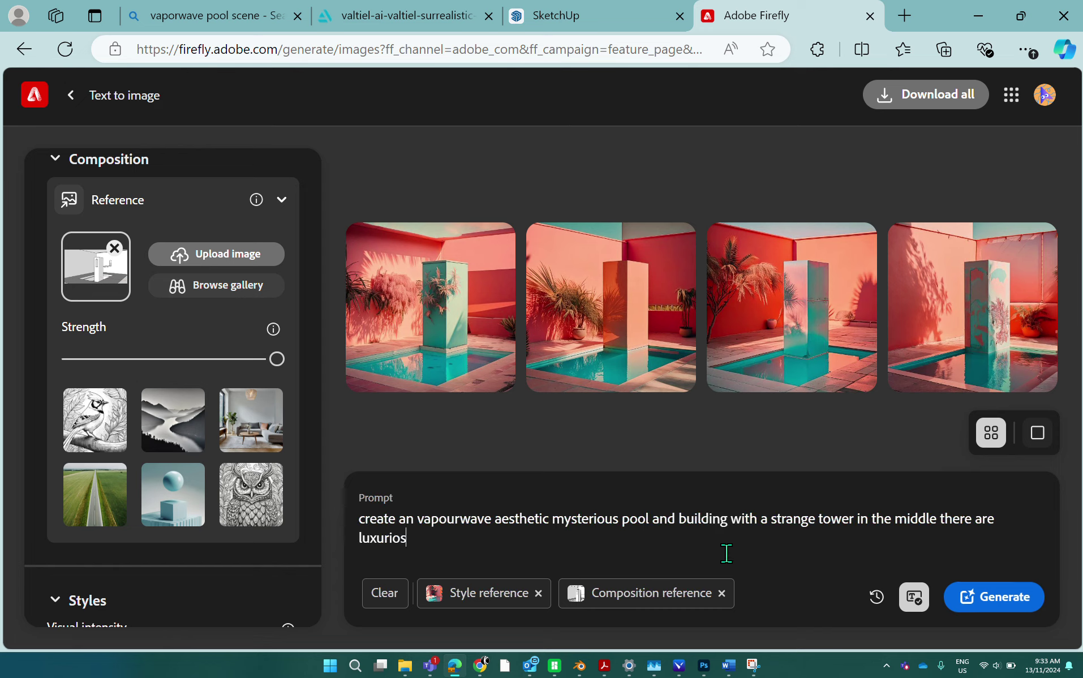
{"action": "type", "text": "pa"}
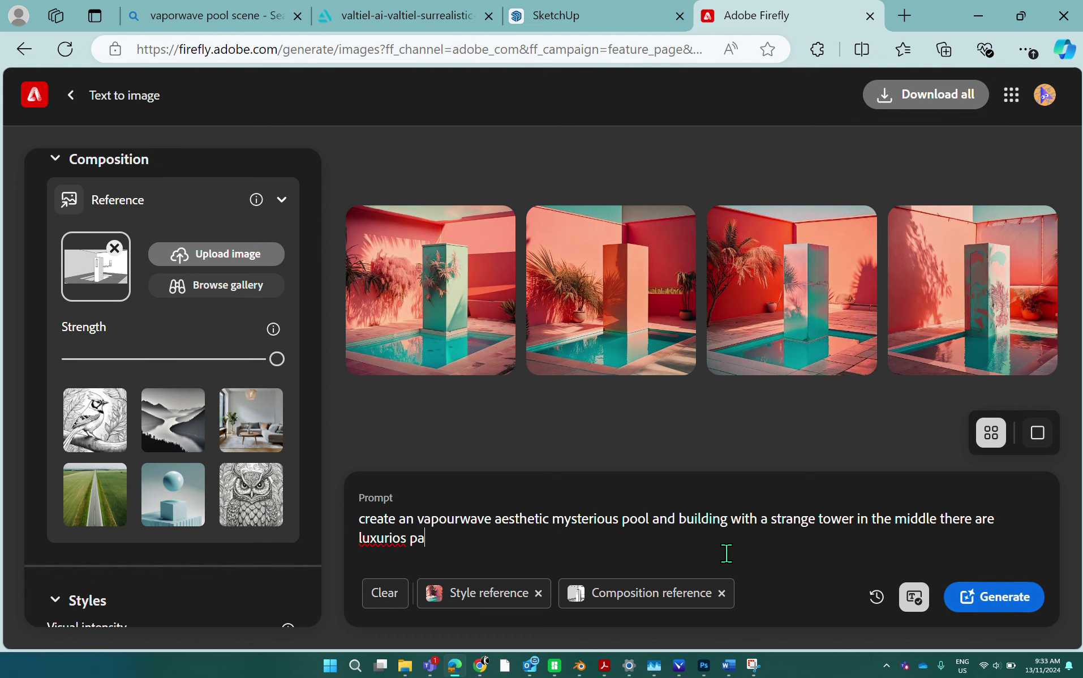
{"action": "type", "text": "lm trees in pots around "}
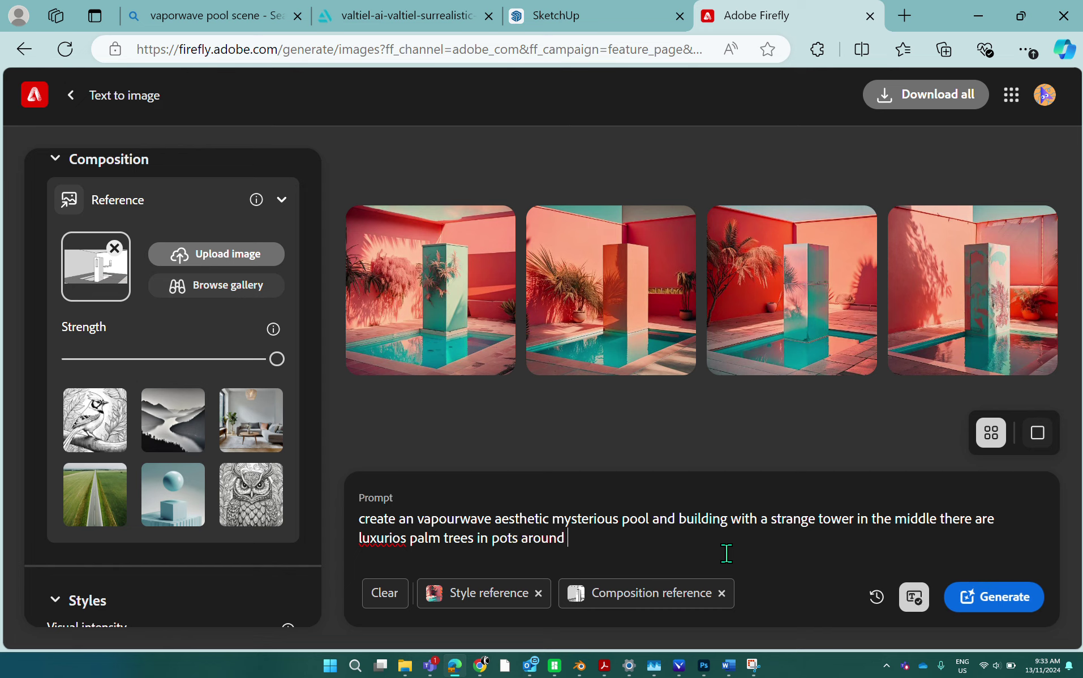
{"action": "type", "text": "the pool"}
{"action": "left_click", "coordinate": [392, 538]}
{"action": "type", "text": "u"}
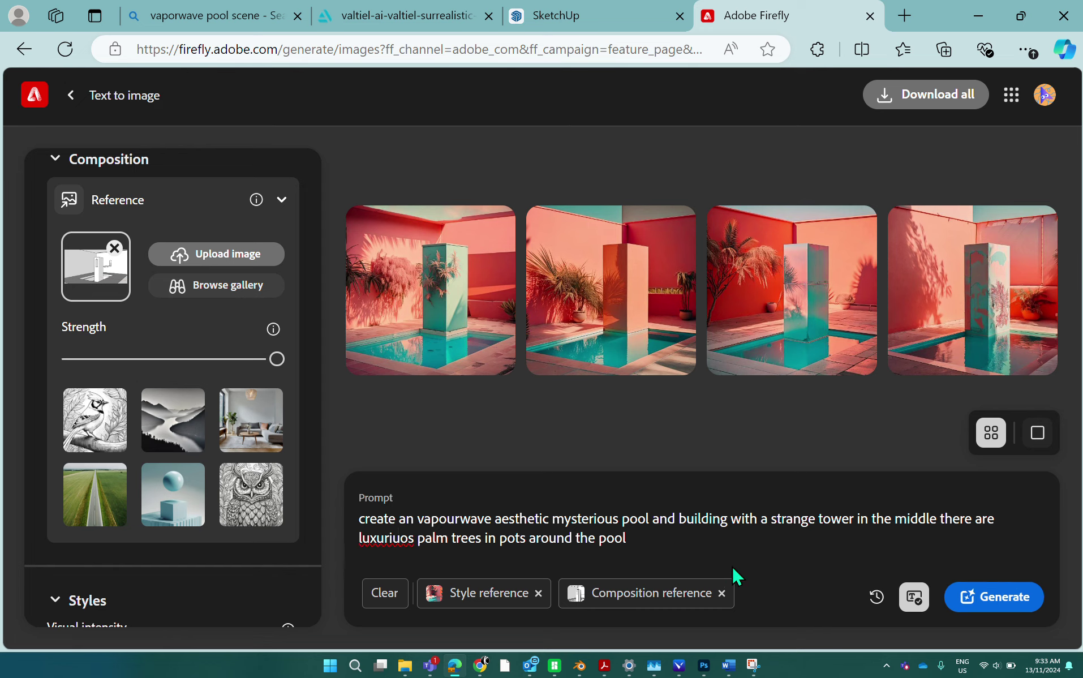
- Append "there is a walkway to the tower" to the end of the prompt
{"action": "left_click", "coordinate": [668, 543]}
{"action": "type", "text": "there is a walkwa"}
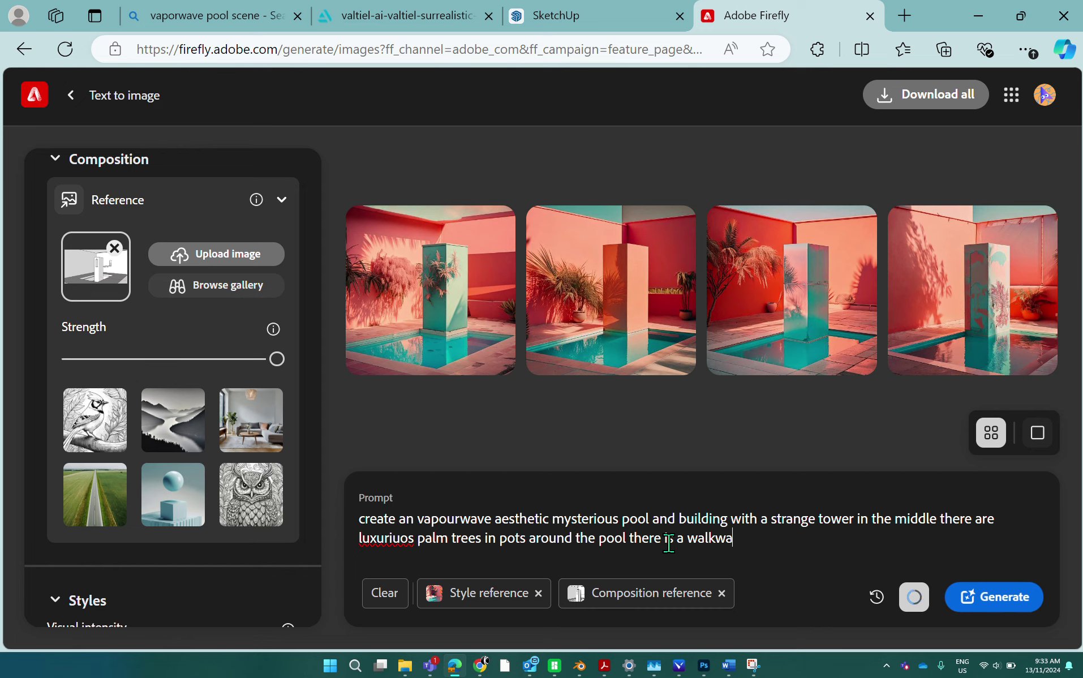
{"action": "type", "text": "y to the tower"}
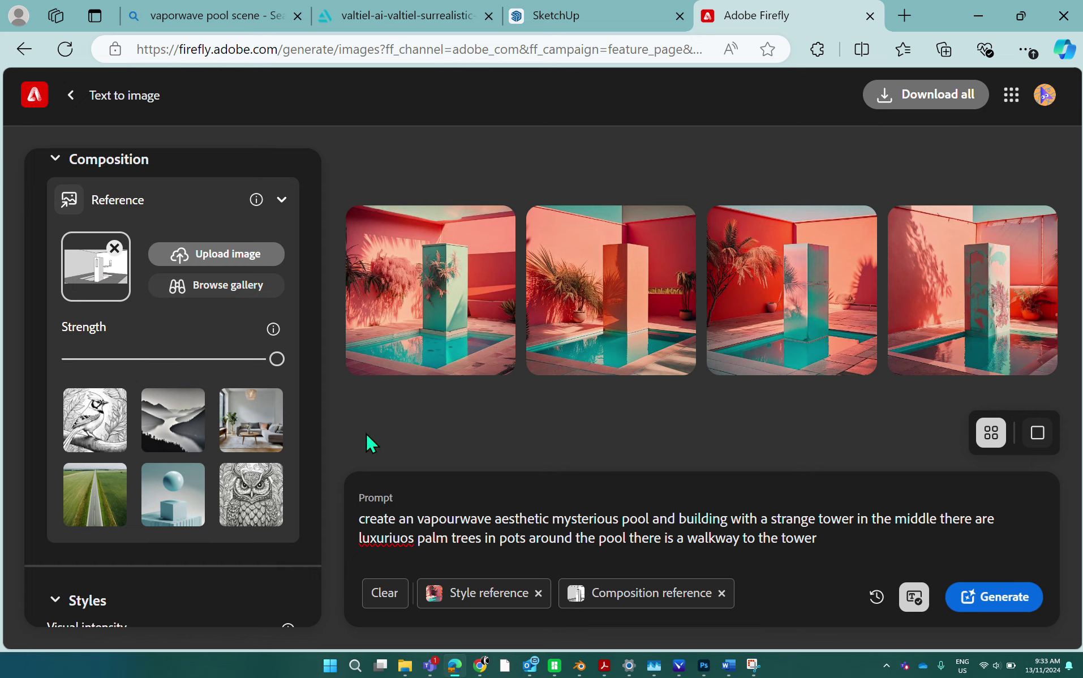
- Review the generation settings and set the content type to Photo
{"action": "scroll", "coordinate": [213, 493], "scroll_direction": "down", "scroll_amount": 3}
{"action": "scroll", "coordinate": [215, 493], "scroll_direction": "up", "scroll_amount": 5}
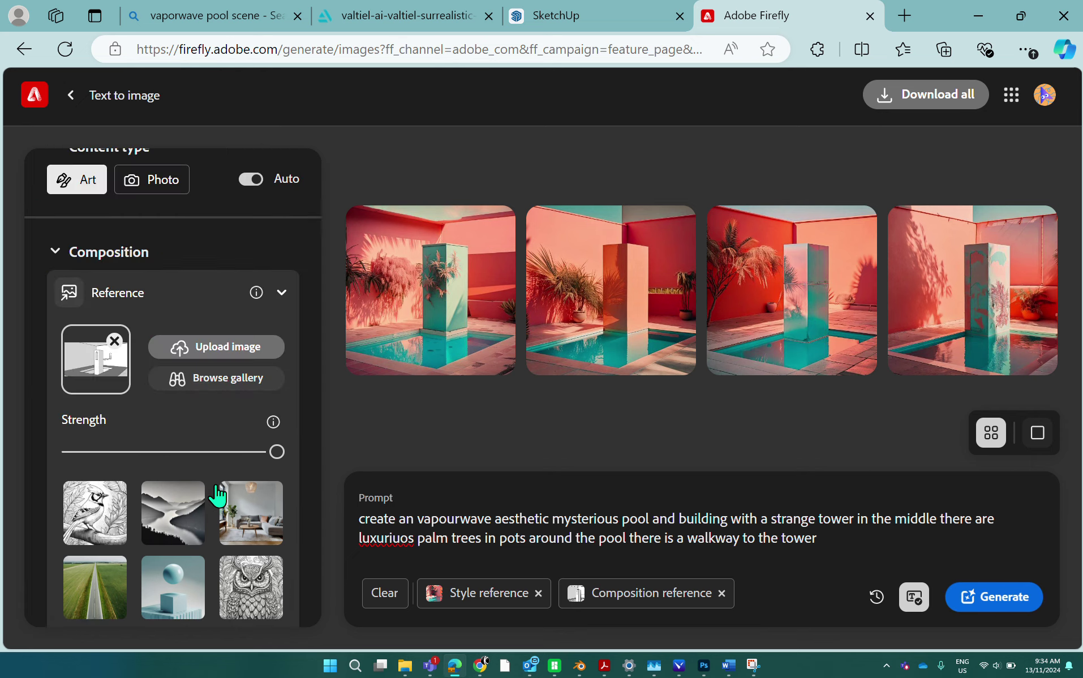
{"action": "scroll", "coordinate": [217, 494], "scroll_direction": "up", "scroll_amount": 4}
{"action": "scroll", "coordinate": [216, 493], "scroll_direction": "down", "scroll_amount": 3}
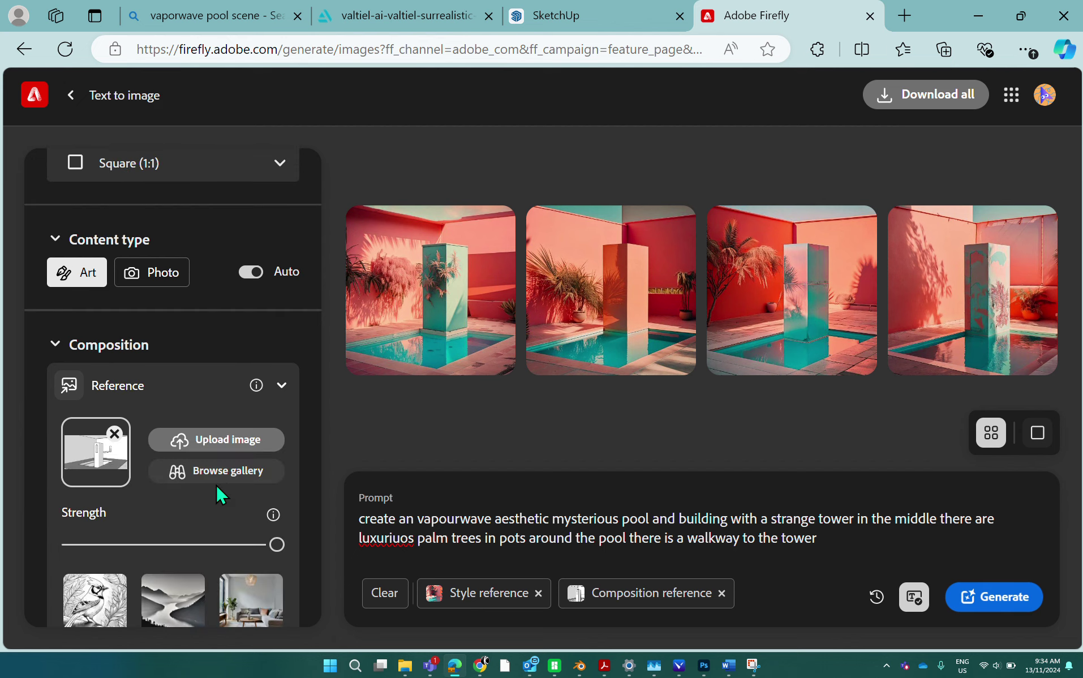
{"action": "scroll", "coordinate": [217, 486], "scroll_direction": "down", "scroll_amount": 5}
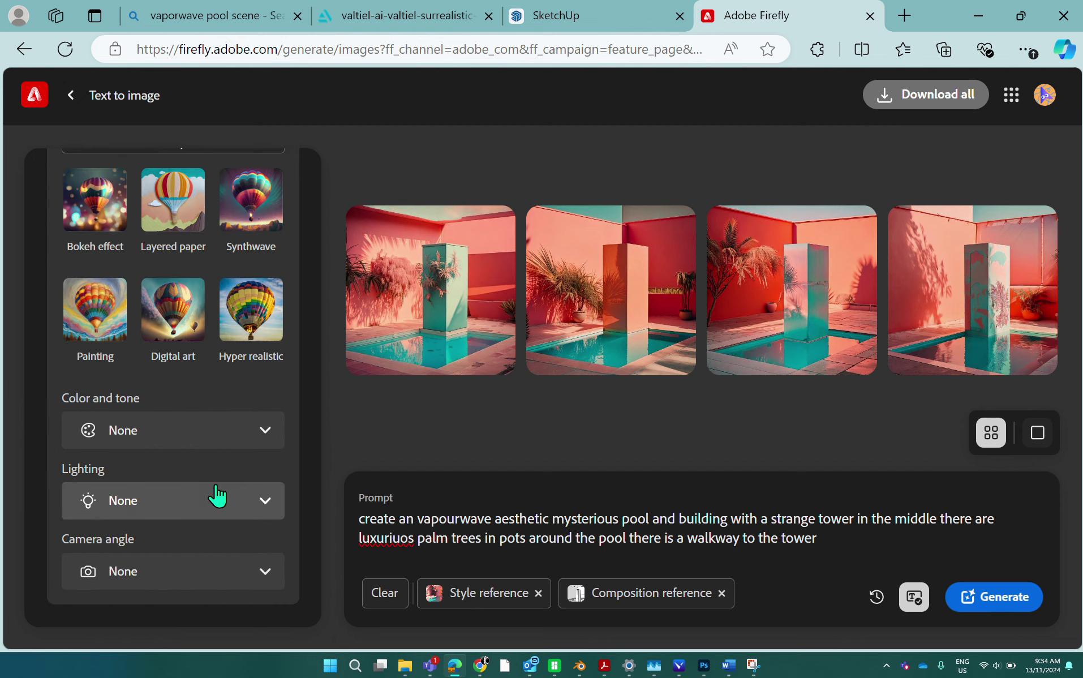
{"action": "scroll", "coordinate": [217, 493], "scroll_direction": "up", "scroll_amount": 6}
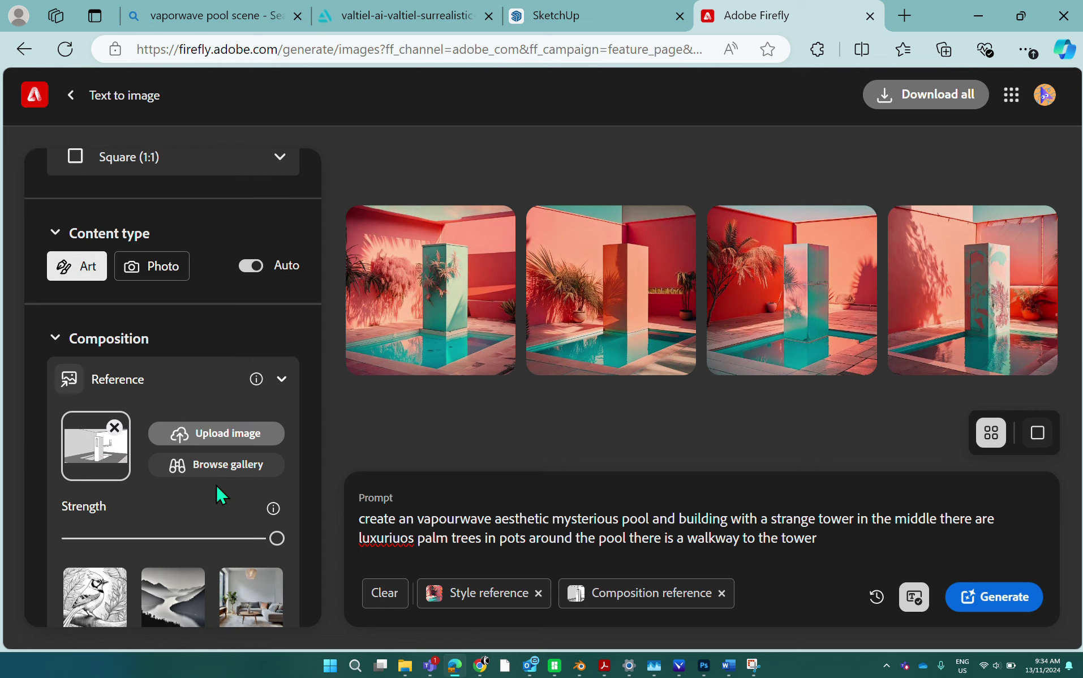
{"action": "left_click", "coordinate": [158, 267]}
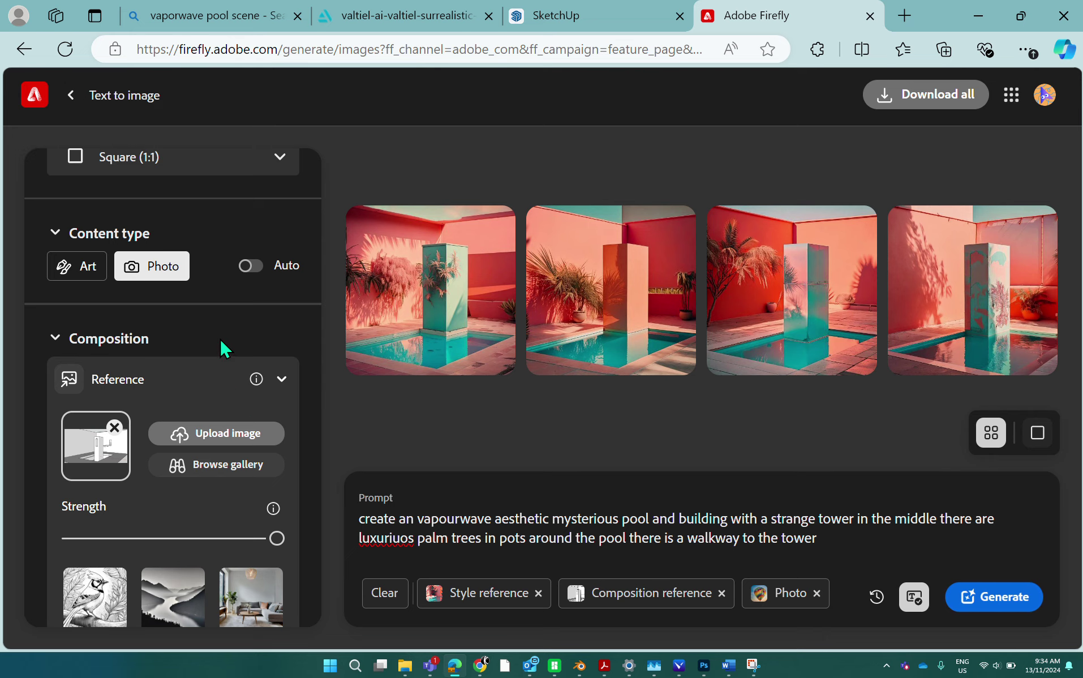
- Set the aspect ratio to Landscape (4:3) and generate new images from the extended prompt
{"action": "scroll", "coordinate": [223, 348], "scroll_direction": "up", "scroll_amount": 2}
{"action": "left_click", "coordinate": [280, 251]}
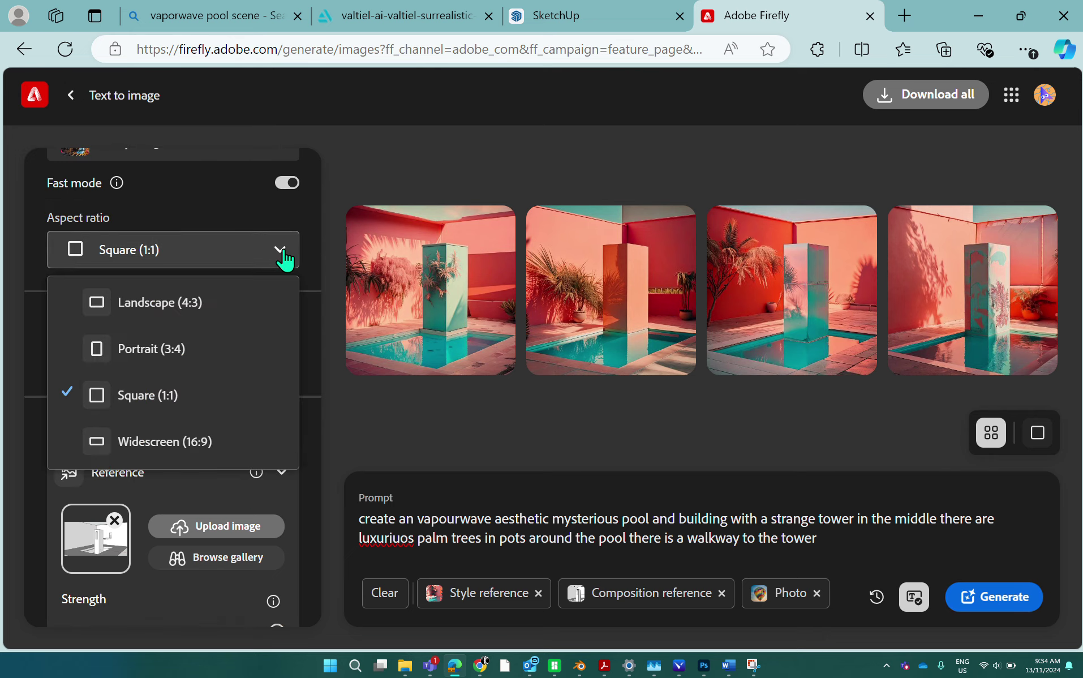
{"action": "left_click", "coordinate": [206, 299]}
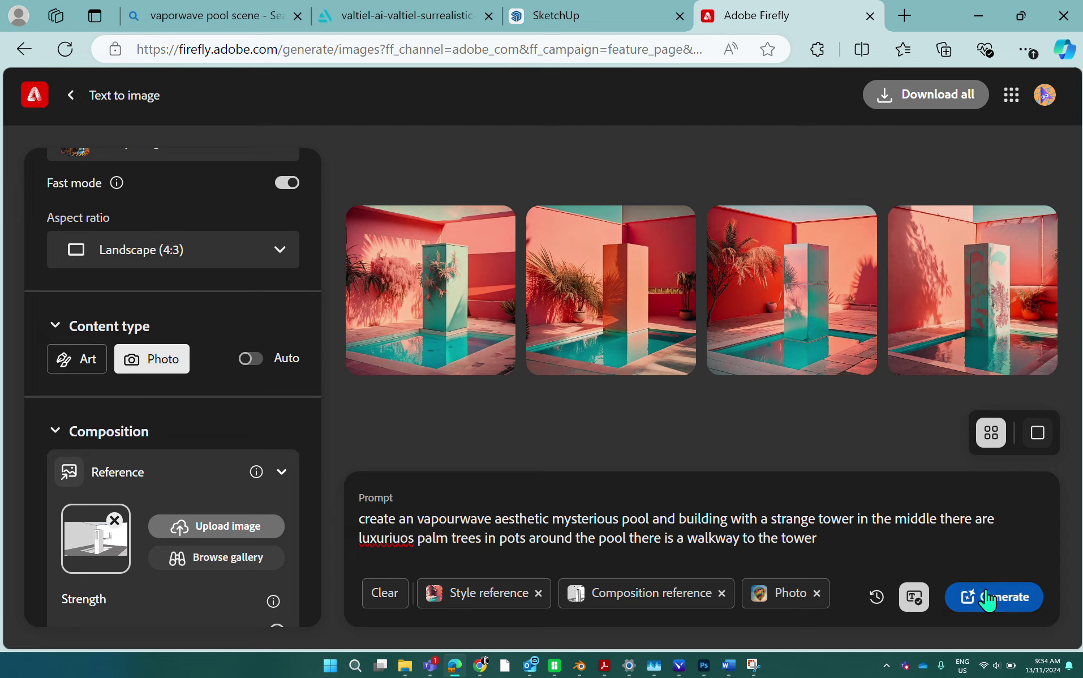
{"action": "left_click", "coordinate": [987, 597]}
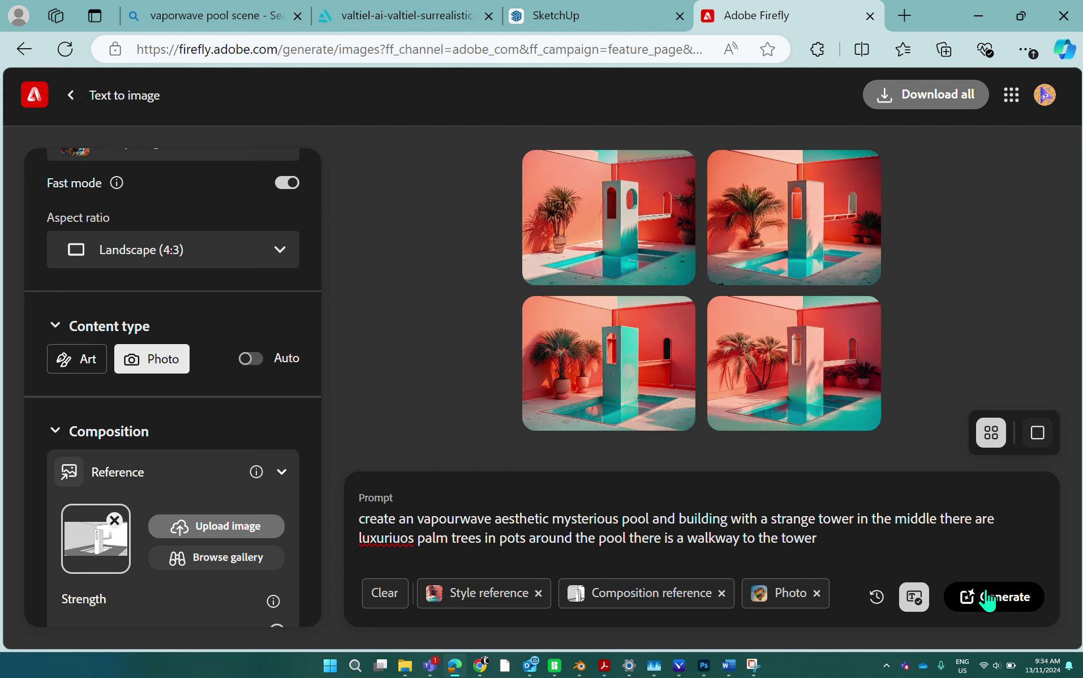
- View the four new landscape images enlarged one after another, comparing the tower, walkway and palm trees
{"action": "mouse_move", "coordinate": [644, 218]}
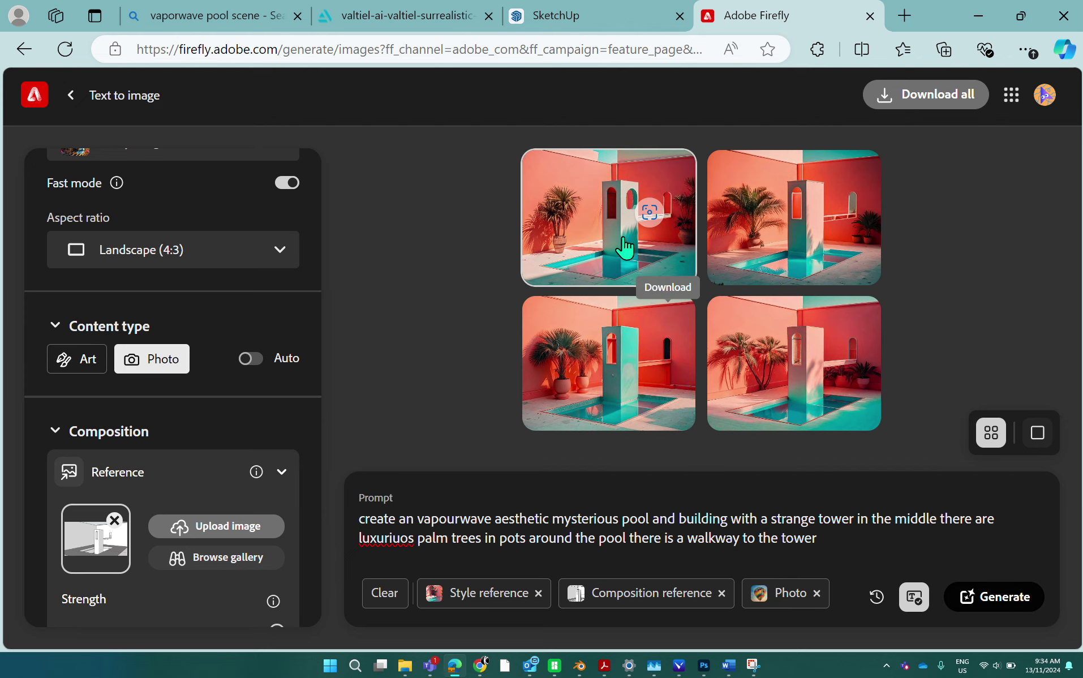
{"action": "left_click", "coordinate": [618, 246]}
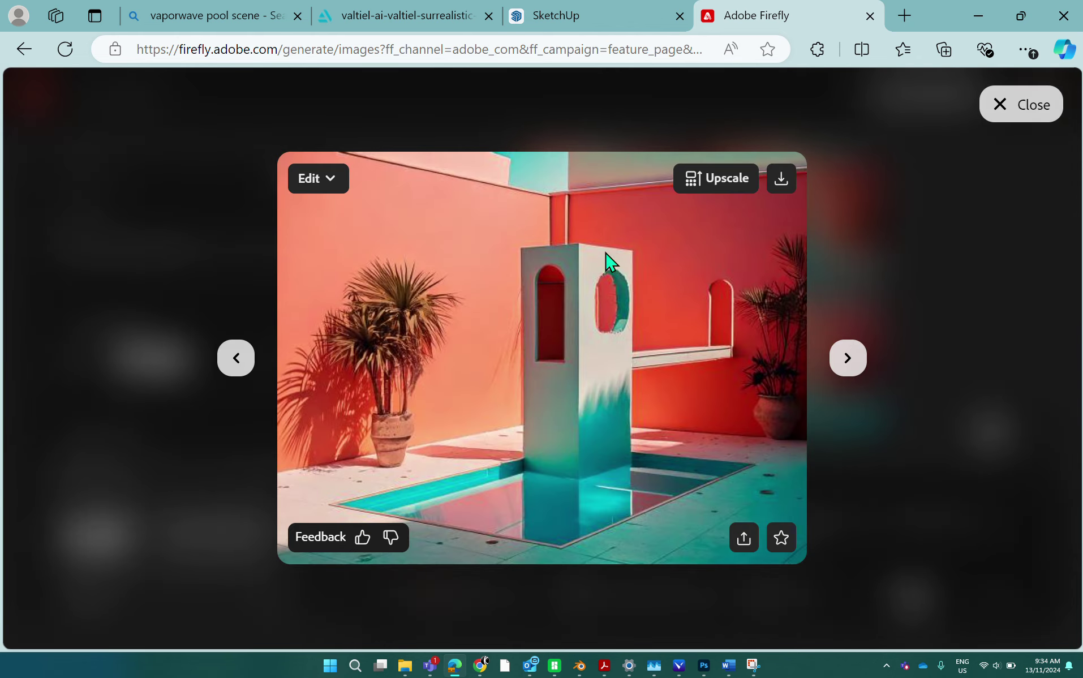
{"action": "left_click", "coordinate": [848, 362]}
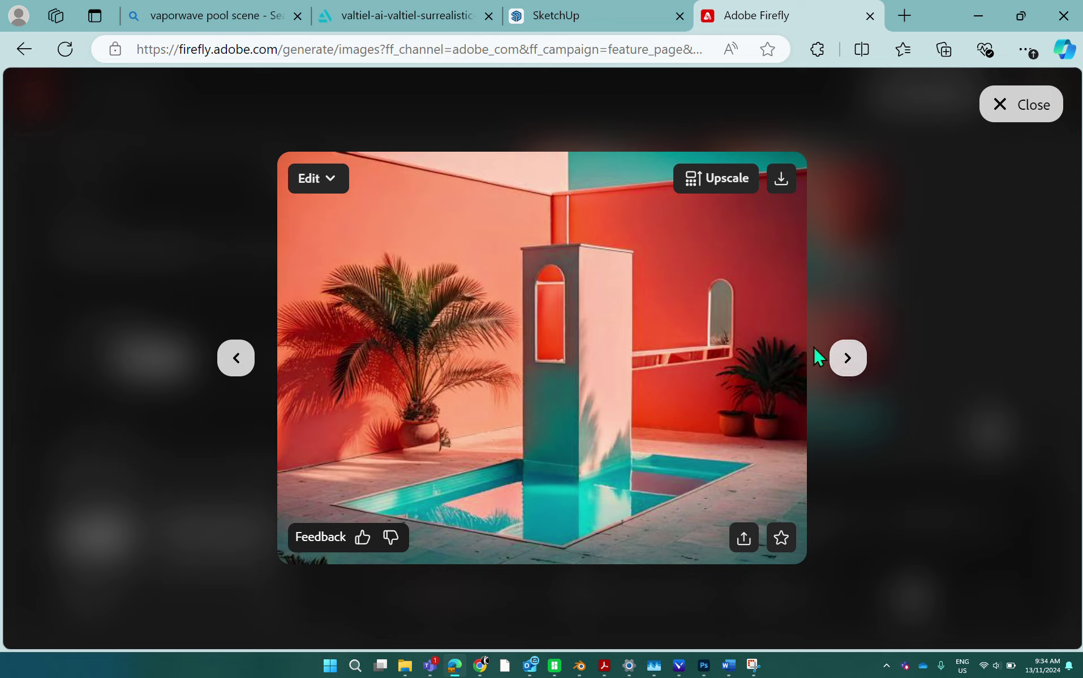
{"action": "left_click", "coordinate": [847, 360]}
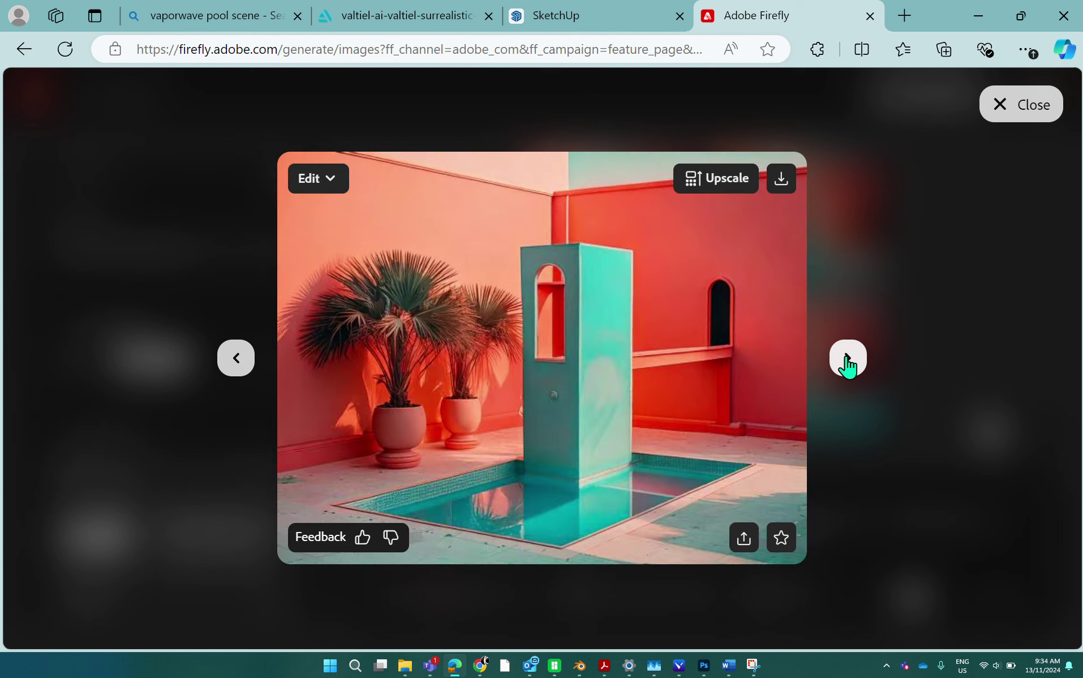
{"action": "left_click", "coordinate": [846, 360]}
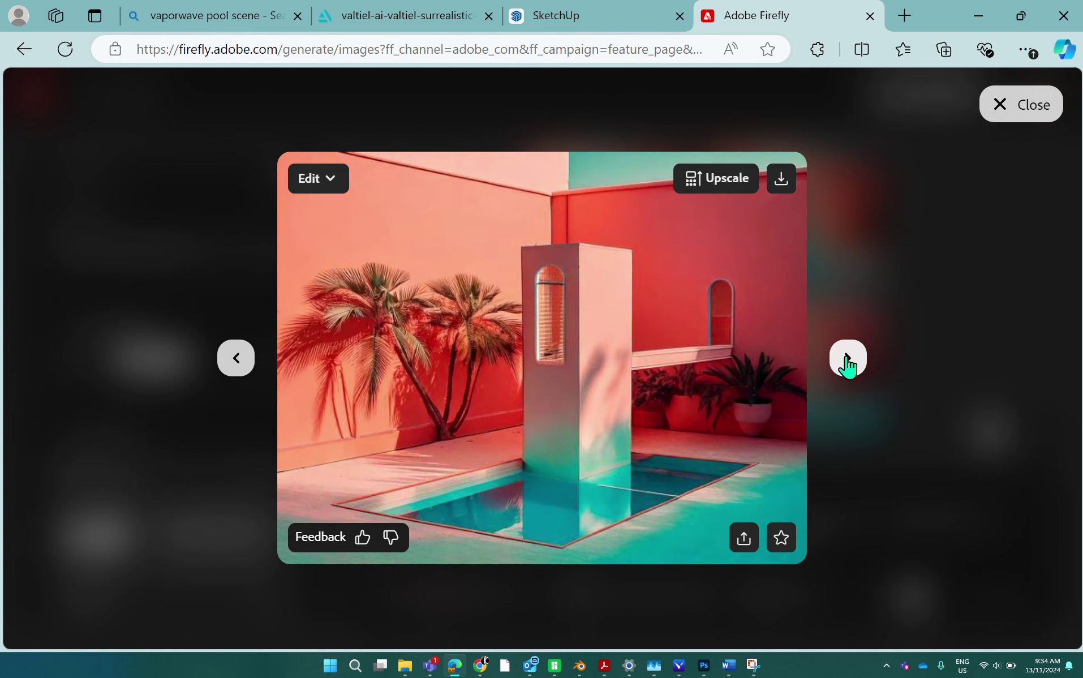
{"action": "left_click", "coordinate": [847, 360]}
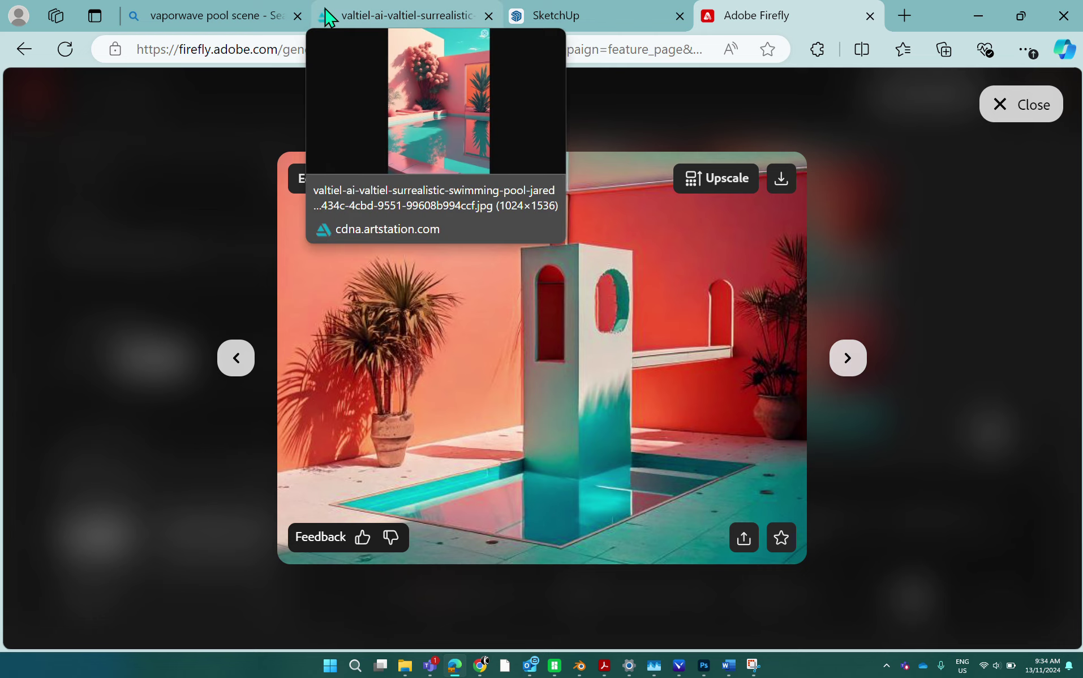
- Revisit the ArtStation pool picture, the Bing image search and the SketchUp model used as sources for the images
{"action": "left_click", "coordinate": [391, 16]}
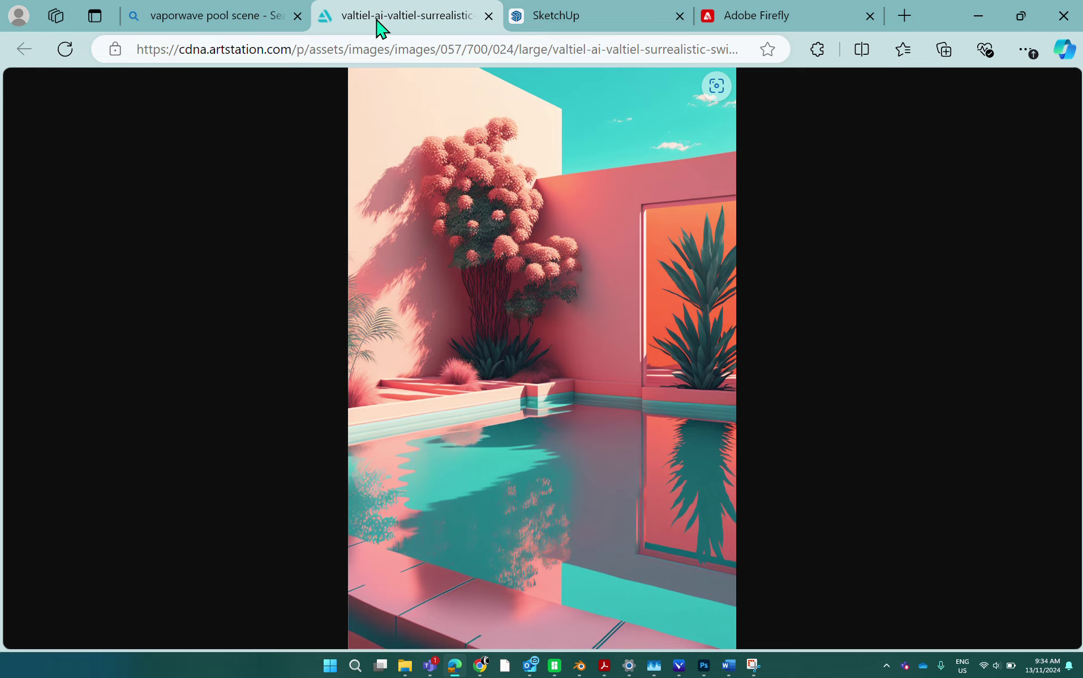
{"action": "left_click", "coordinate": [232, 17]}
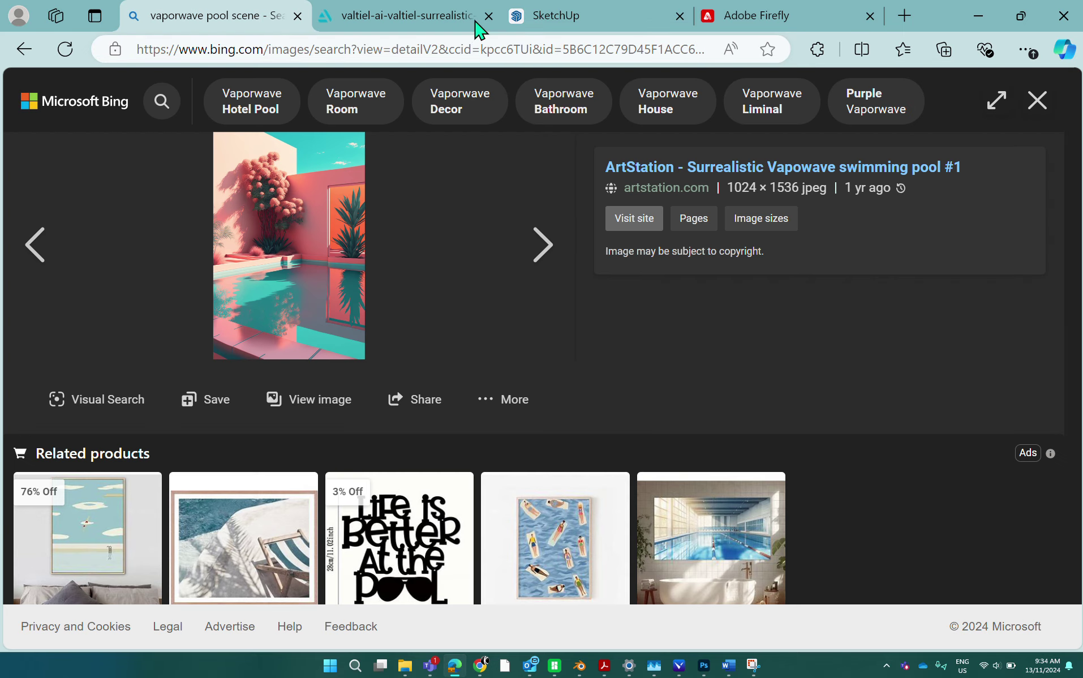
{"action": "left_click", "coordinate": [594, 16]}
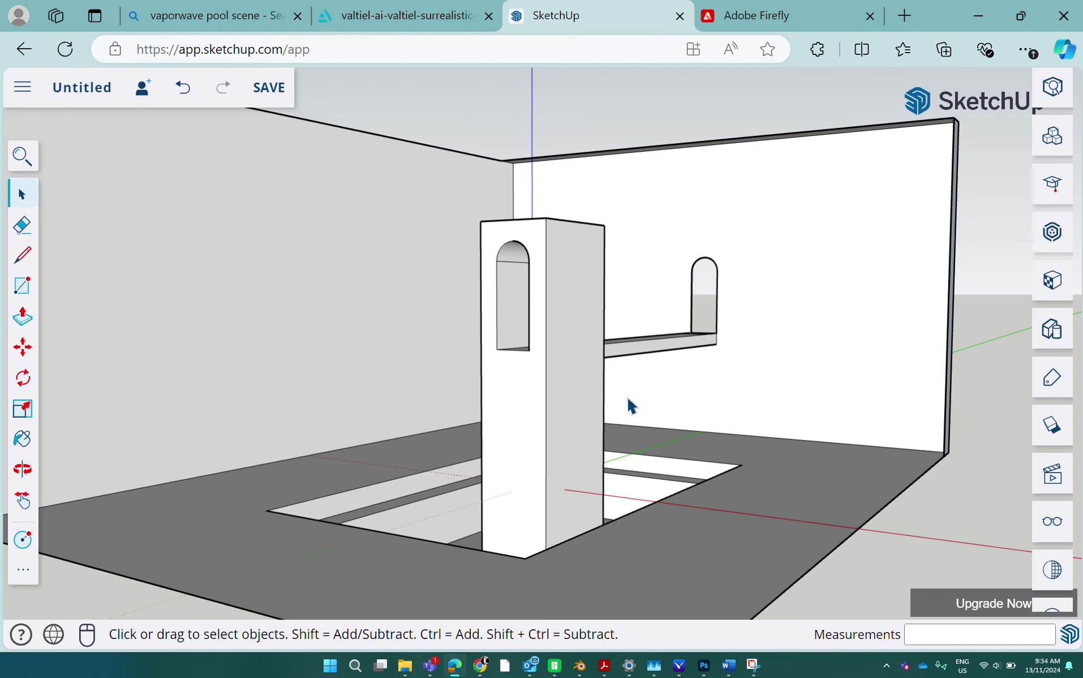
- Draw a rectangle between opposite corners of the pool's inner ledge, forming a water surface around the tower
{"action": "scroll", "coordinate": [549, 476], "scroll_direction": "up", "scroll_amount": 1}
{"action": "scroll", "coordinate": [549, 477], "scroll_direction": "down", "scroll_amount": 1}
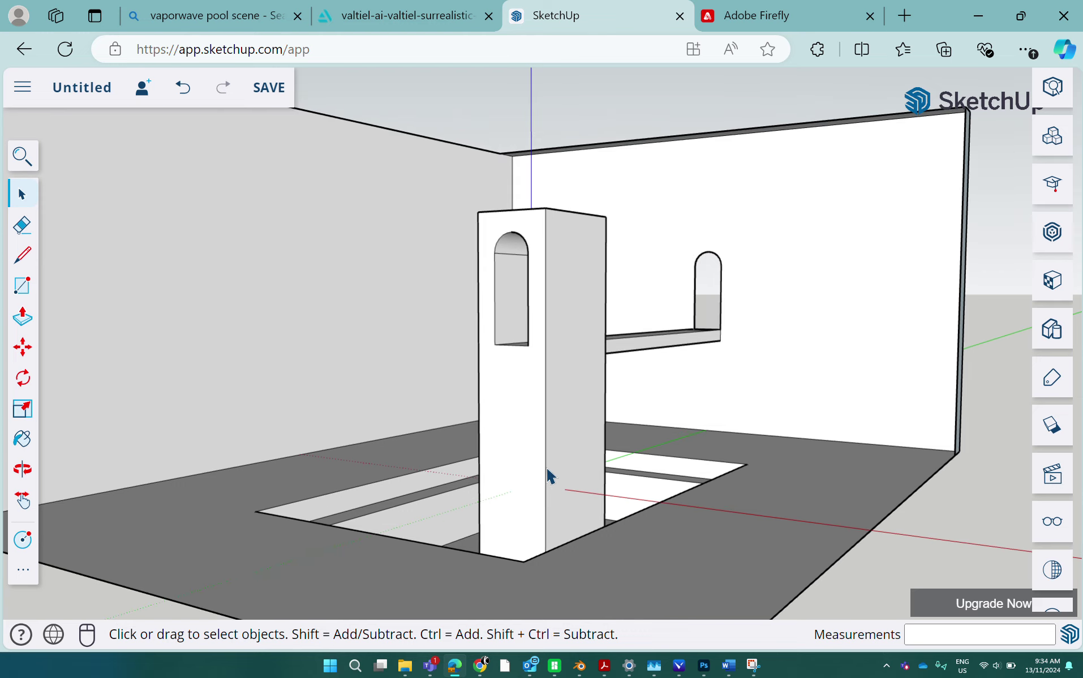
{"action": "middle_click_drag", "start_coordinate": [549, 476], "coordinate": [899, 530]}
{"action": "scroll", "coordinate": [814, 502], "scroll_direction": "up", "scroll_amount": 3}
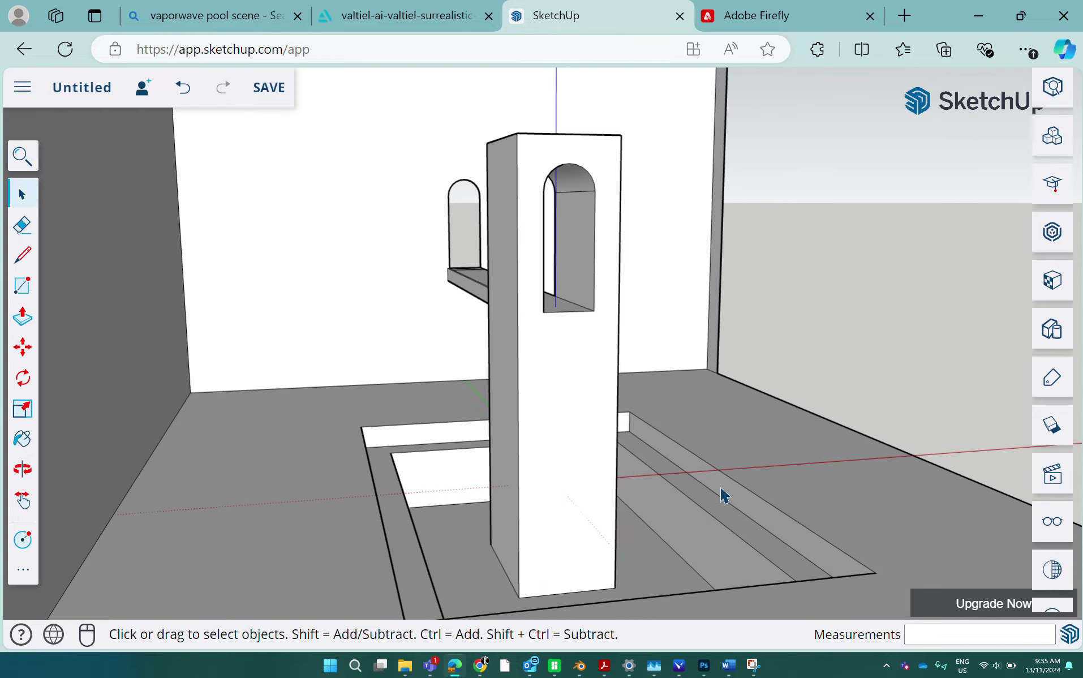
{"action": "scroll", "coordinate": [708, 489], "scroll_direction": "down", "scroll_amount": 1}
{"action": "middle_click_drag", "start_coordinate": [707, 492], "coordinate": [715, 464], "text": "shift"}
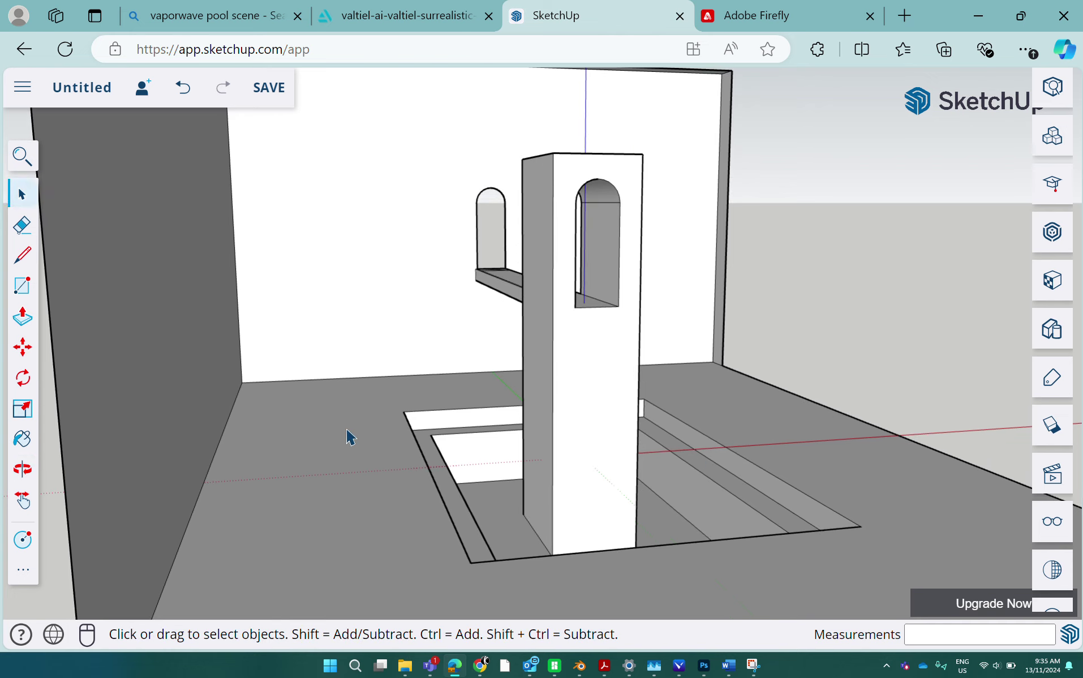
{"action": "left_click", "coordinate": [22, 285]}
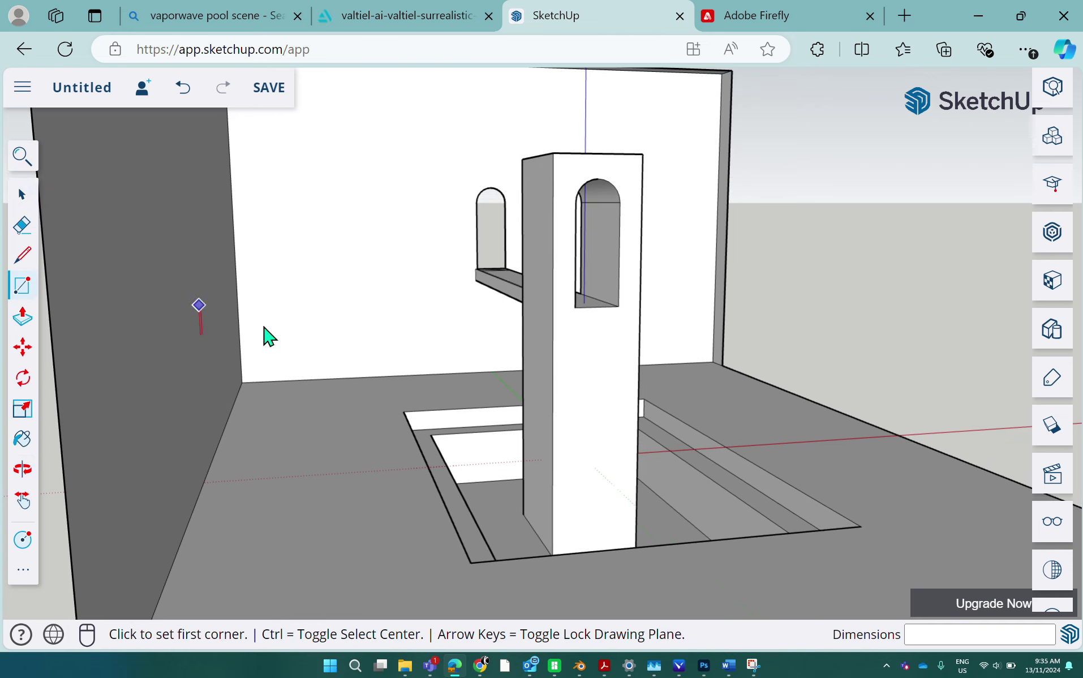
{"action": "left_click", "coordinate": [431, 434]}
{"action": "middle_click_drag", "start_coordinate": [565, 516], "coordinate": [673, 580]}
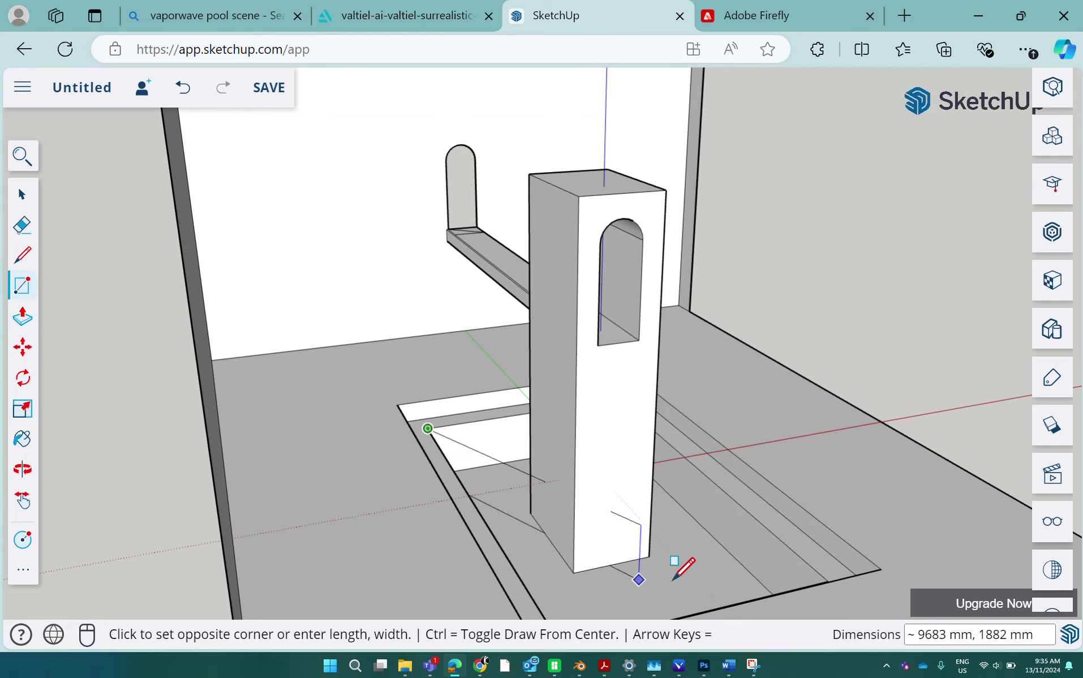
{"action": "middle_click_drag", "start_coordinate": [822, 576], "coordinate": [626, 488]}
{"action": "left_click", "coordinate": [836, 585]}
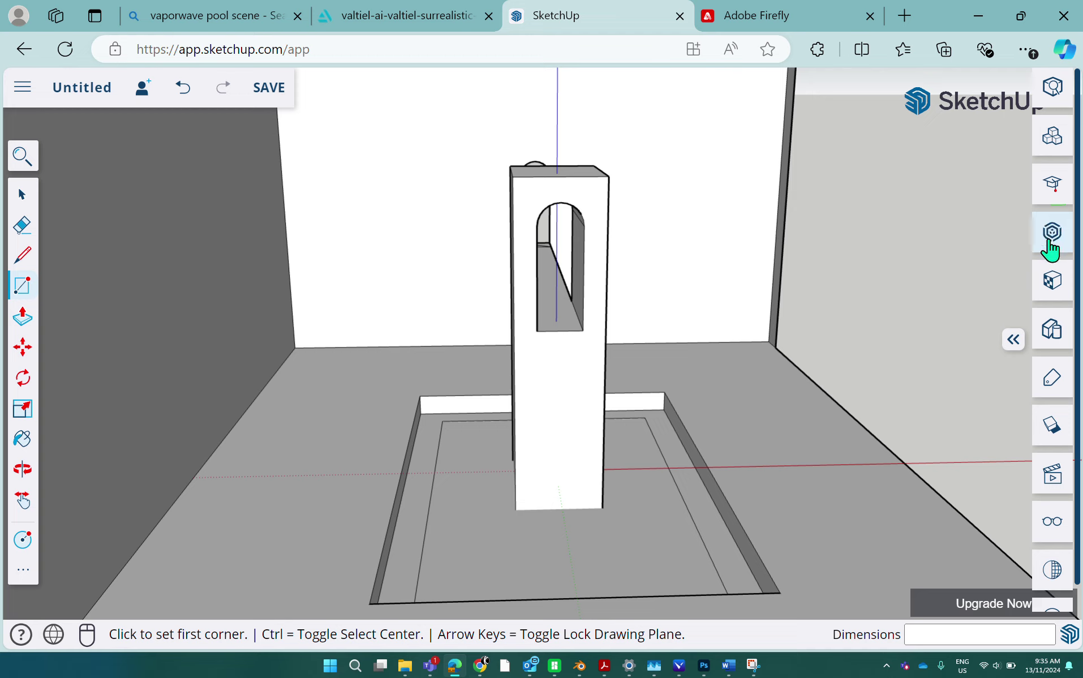
- Browse the material library and open the Water collection
{"action": "left_click", "coordinate": [1051, 286]}
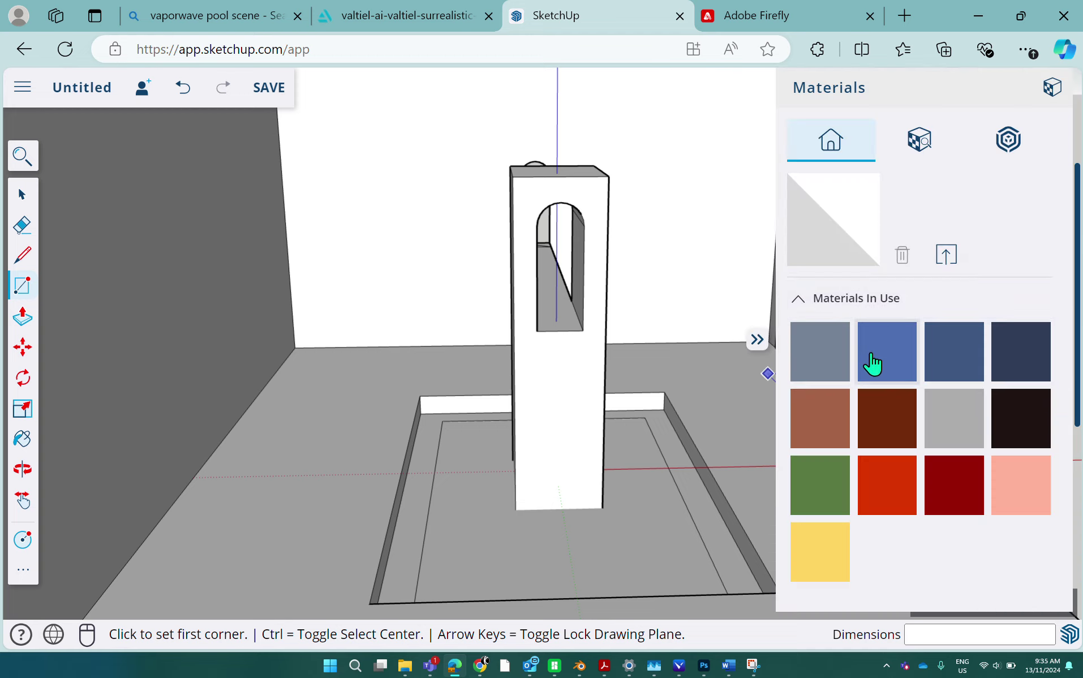
{"action": "left_click", "coordinate": [918, 140]}
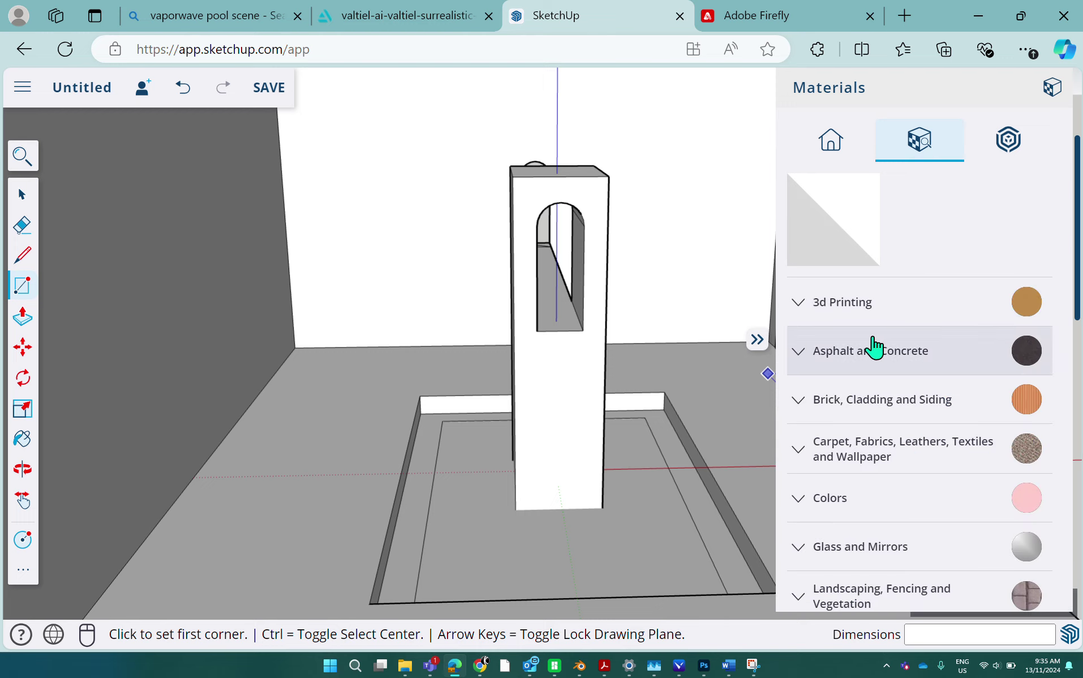
{"action": "scroll", "coordinate": [879, 399], "scroll_direction": "down", "scroll_amount": 3}
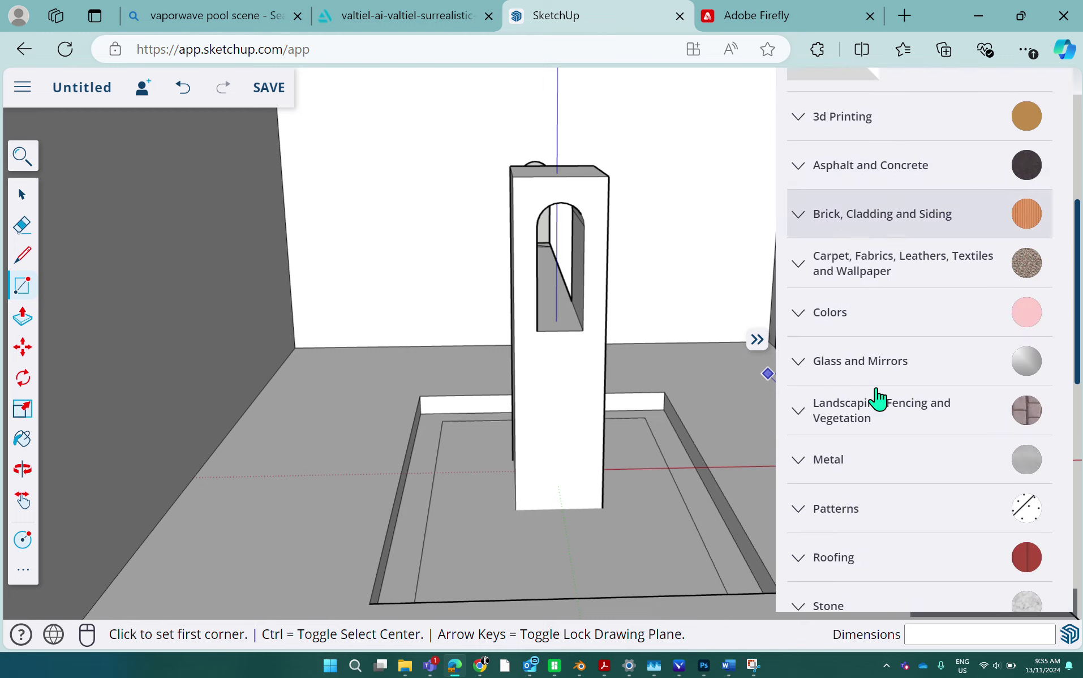
{"action": "scroll", "coordinate": [877, 396], "scroll_direction": "down", "scroll_amount": 5}
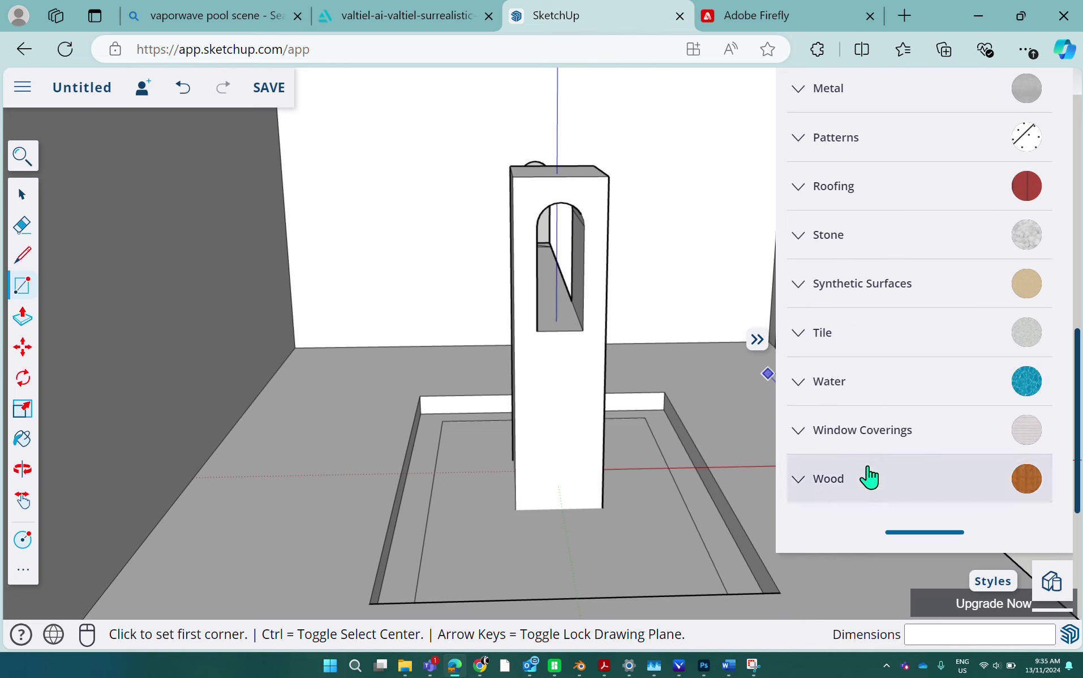
{"action": "left_click", "coordinate": [797, 388]}
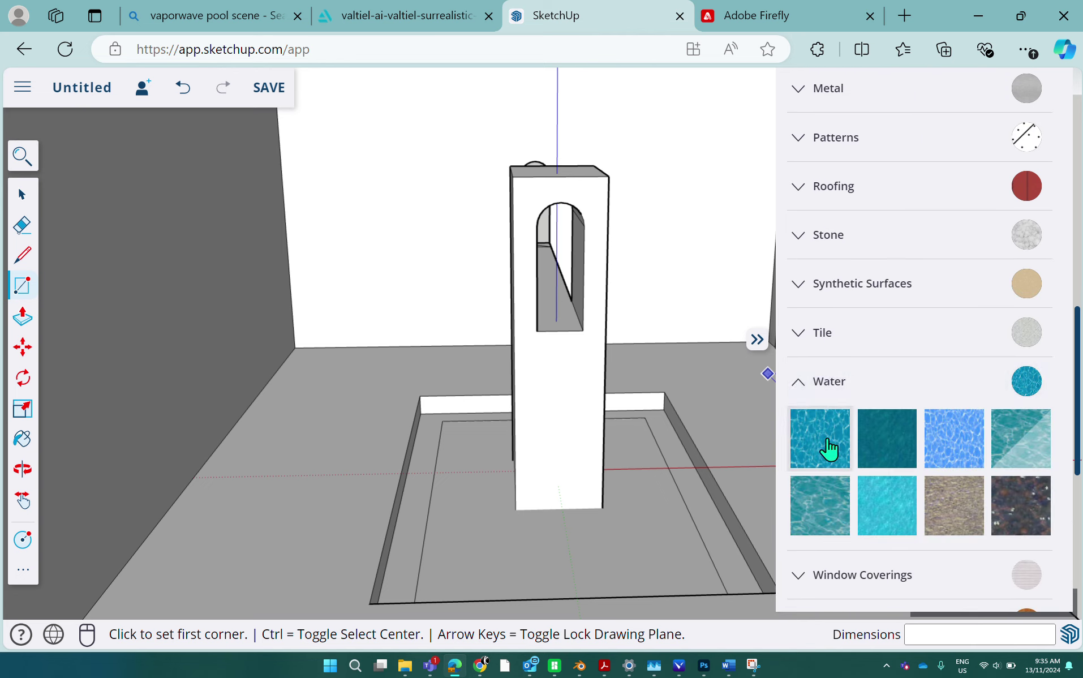
{"action": "left_click", "coordinate": [549, 550]}
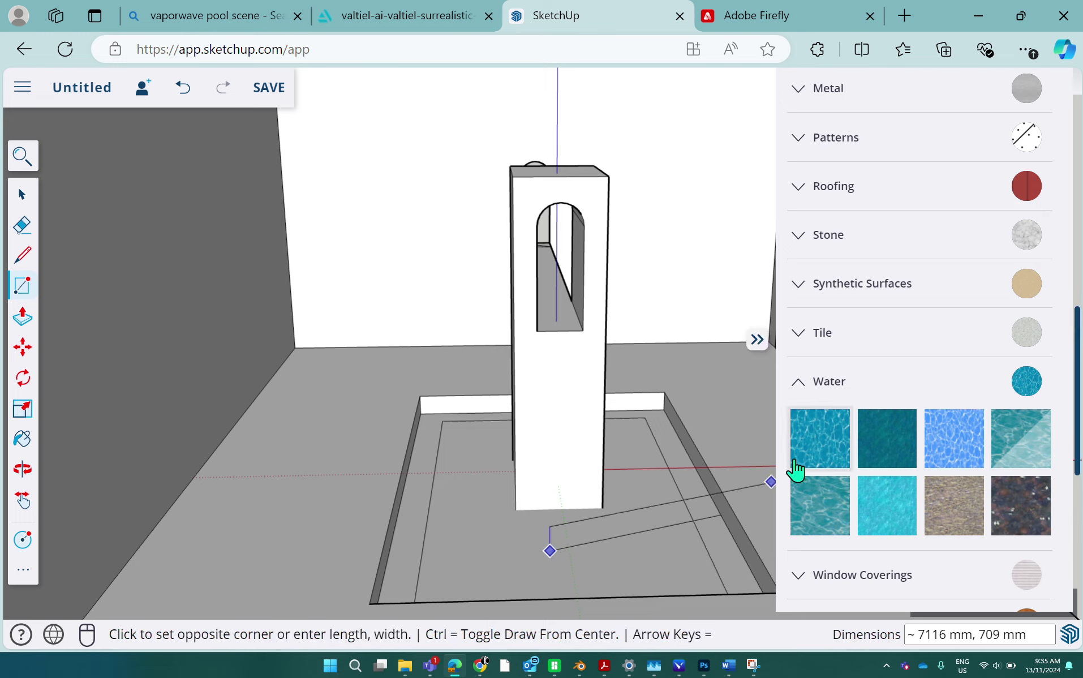
{"action": "left_click", "coordinate": [665, 472]}
{"action": "key", "text": "ctrl+z"}
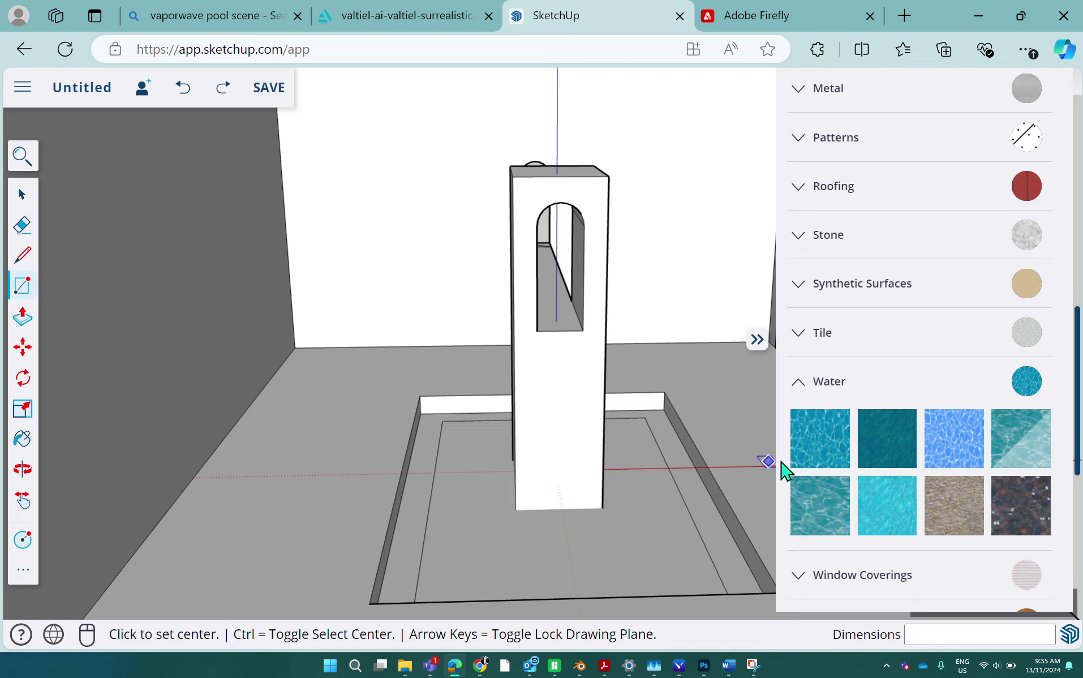
- Paint the pool's water surface with the first rippled blue Water material
{"action": "left_click", "coordinate": [820, 452]}
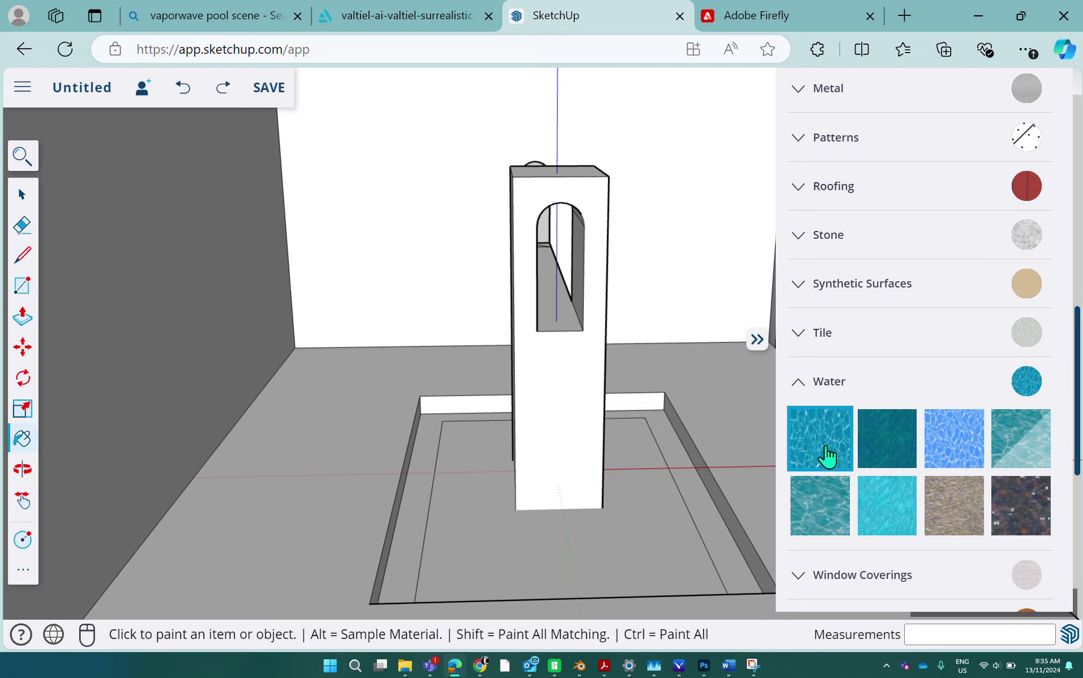
{"action": "left_click", "coordinate": [516, 553]}
{"action": "mouse_move", "coordinate": [410, 549]}
{"action": "middle_mouse_down"}
{"action": "mouse_move", "coordinate": [448, 568]}
{"action": "mouse_move", "coordinate": [584, 535]}
{"action": "mouse_move", "coordinate": [510, 523]}
{"action": "mouse_move", "coordinate": [522, 511]}
{"action": "mouse_move", "coordinate": [394, 479]}
{"action": "mouse_move", "coordinate": [423, 480]}
{"action": "mouse_move", "coordinate": [406, 494]}
{"action": "mouse_move", "coordinate": [435, 498]}
{"action": "middle_mouse_up"}
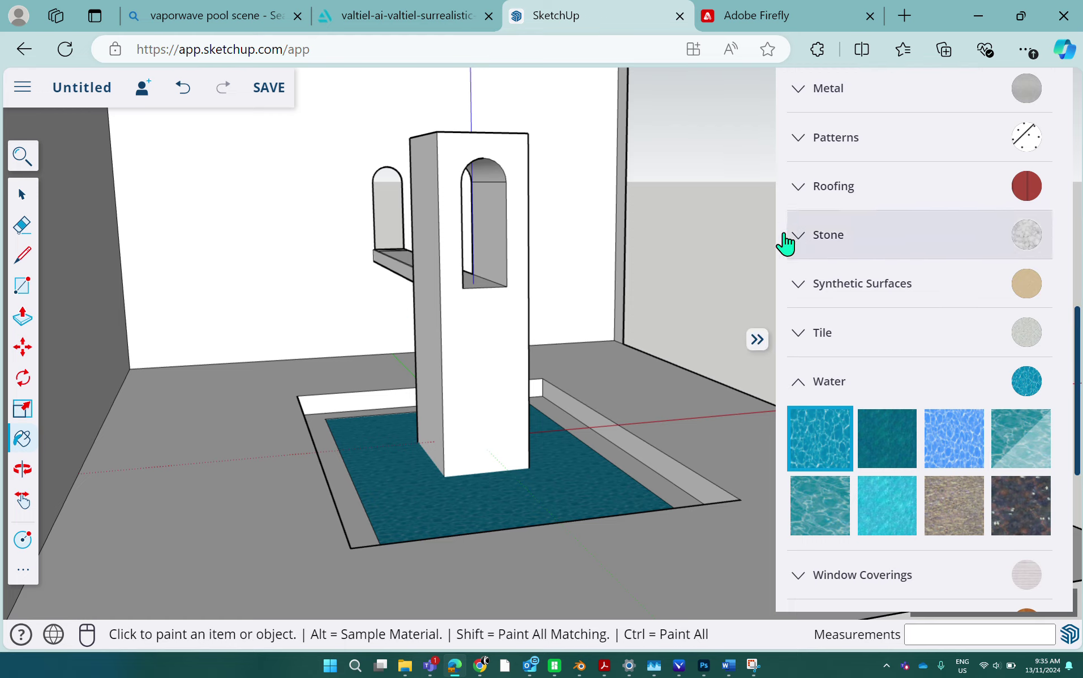
- Capture a screenshot of the painted pool scene from the new angle, framing the tower, walkway and walls without the tool icons
{"action": "left_click", "coordinate": [755, 338]}
{"action": "mouse_move", "coordinate": [627, 367]}
{"action": "middle_mouse_down"}
{"action": "mouse_move", "coordinate": [674, 423]}
{"action": "mouse_move", "coordinate": [698, 428]}
{"action": "mouse_move", "coordinate": [667, 422]}
{"action": "mouse_move", "coordinate": [672, 399]}
{"action": "mouse_move", "coordinate": [652, 375]}
{"action": "mouse_move", "coordinate": [664, 367]}
{"action": "middle_mouse_up"}
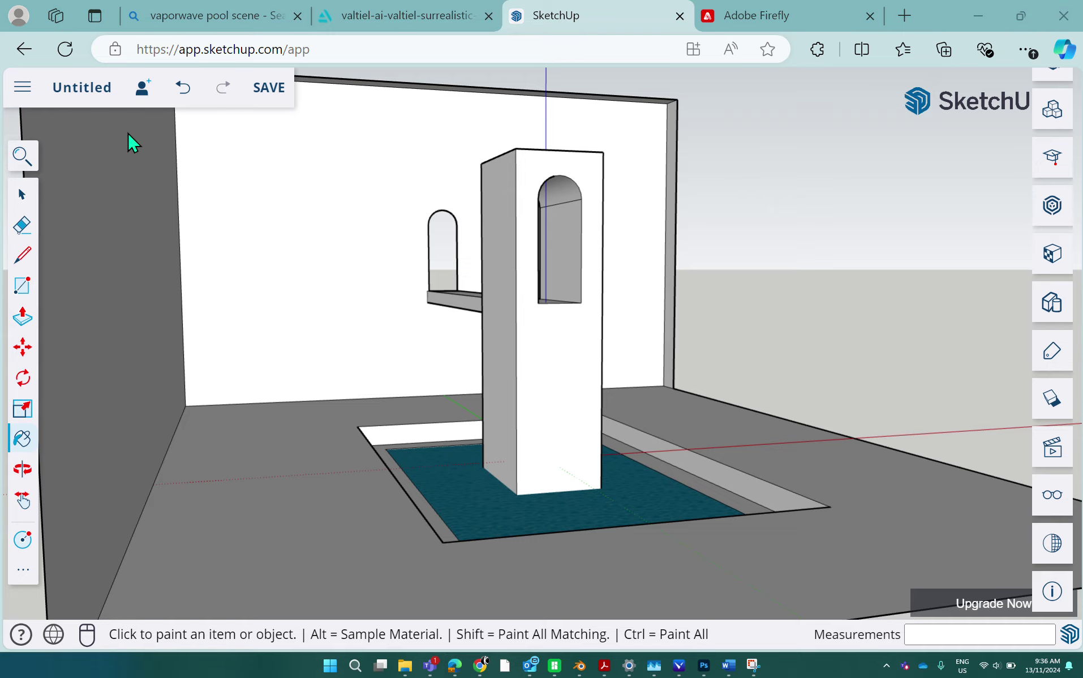
{"action": "key", "text": "super+shift+s"}
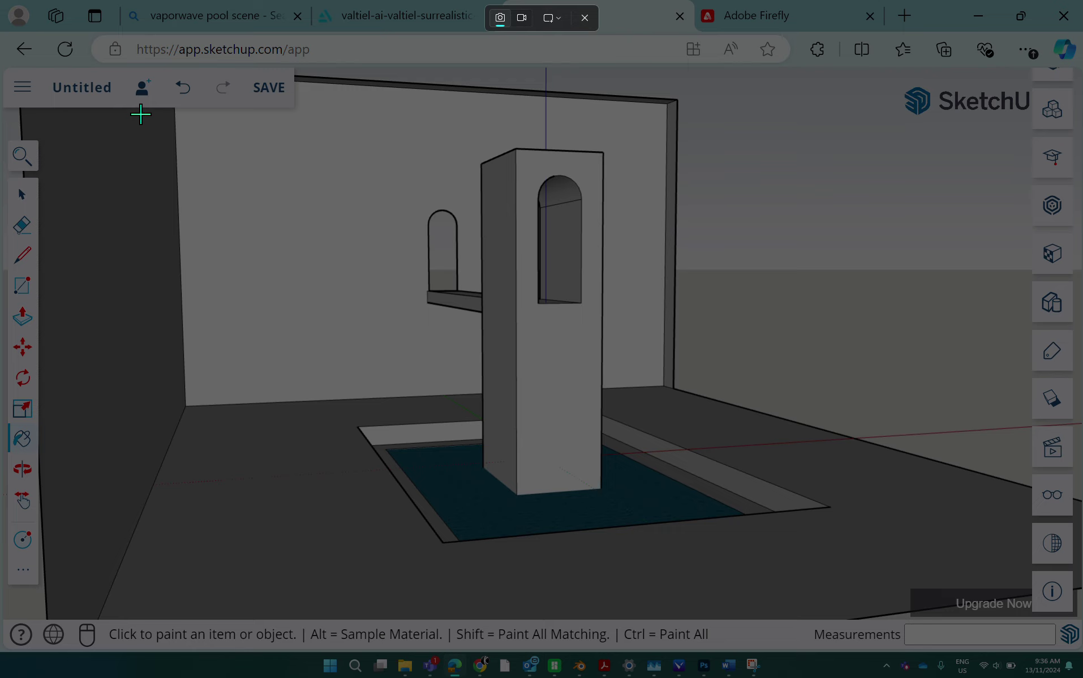
{"action": "left_click_drag", "start_coordinate": [142, 111], "coordinate": [914, 586]}
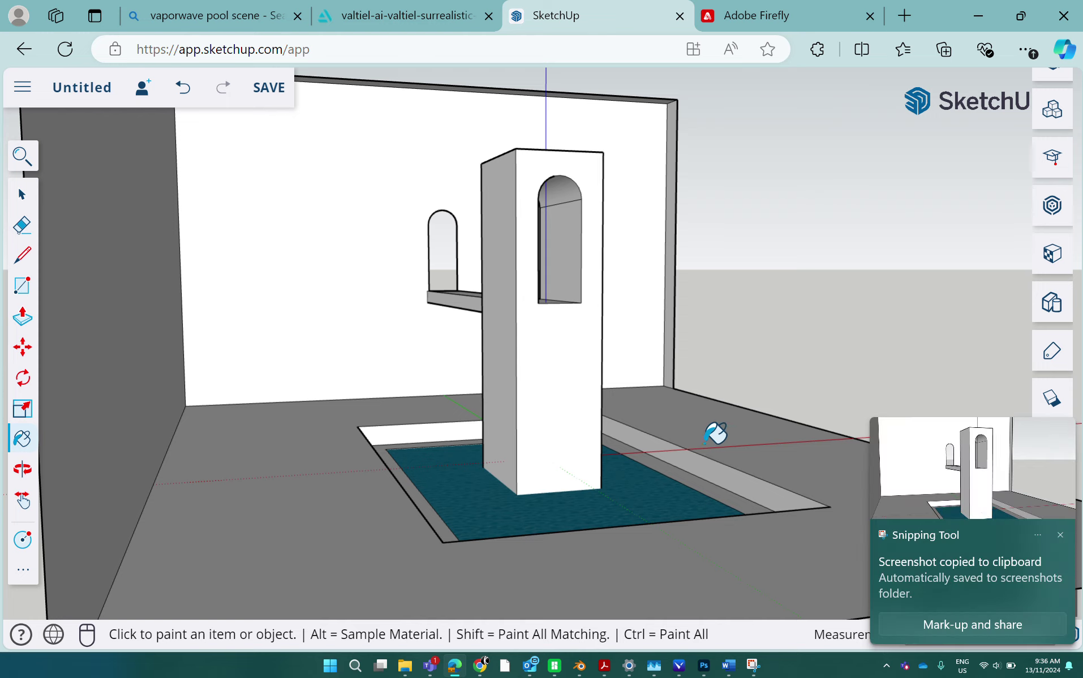
- Switch to Adobe Firefly, look through the previous landscape images again and close the enlarged view
{"action": "left_click", "coordinate": [739, 19]}
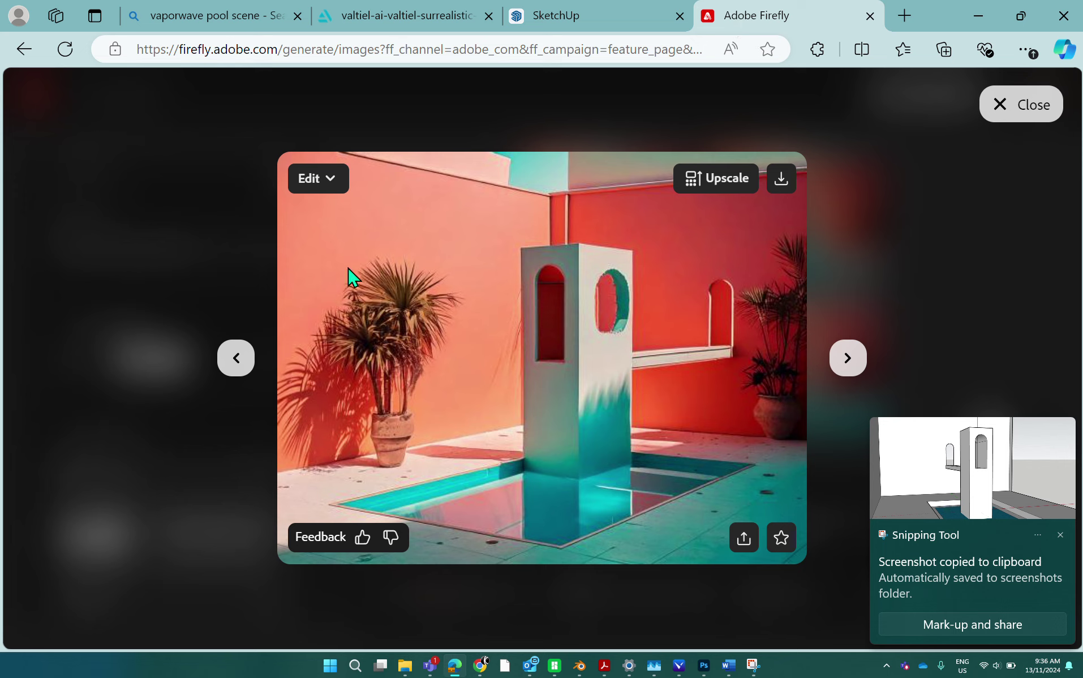
{"action": "left_click", "coordinate": [847, 358]}
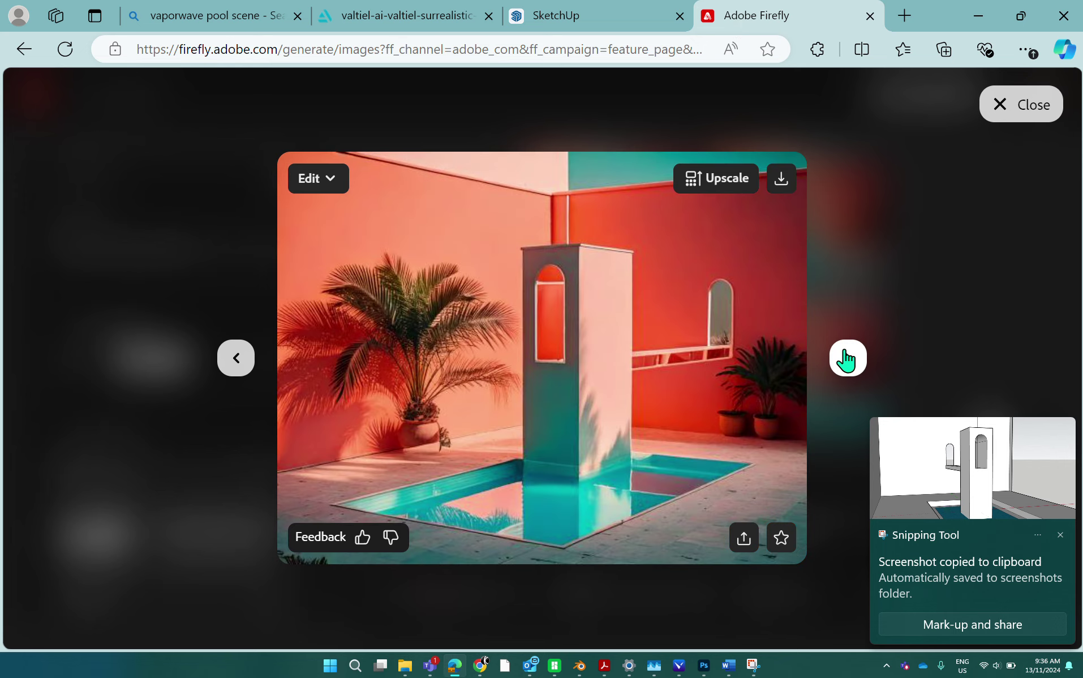
{"action": "left_click", "coordinate": [847, 359]}
{"action": "left_click", "coordinate": [847, 359]}
{"action": "left_click", "coordinate": [847, 358]}
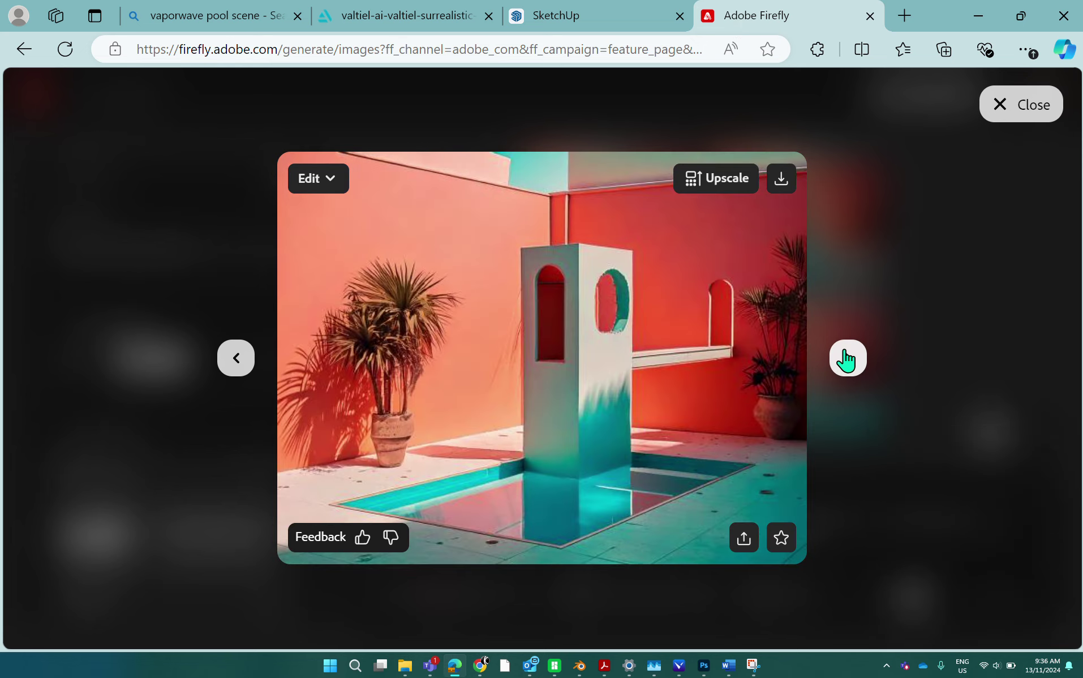
{"action": "left_click", "coordinate": [1031, 105]}
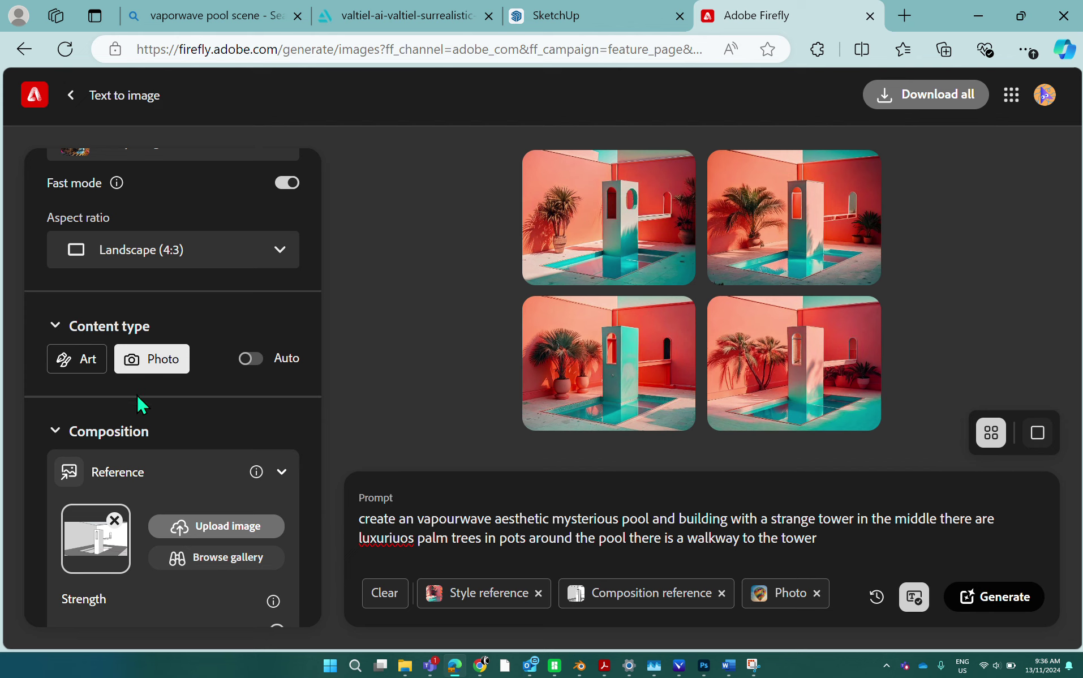
{"action": "scroll", "coordinate": [137, 393], "scroll_direction": "down", "scroll_amount": 3}
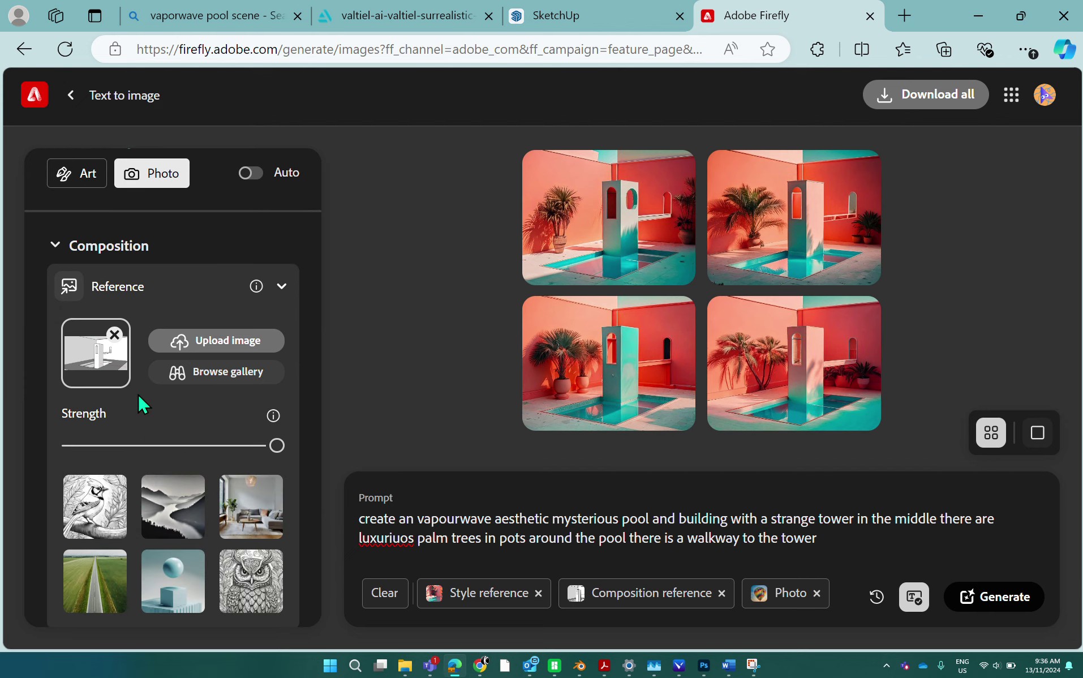
{"action": "left_click", "coordinate": [227, 338]}
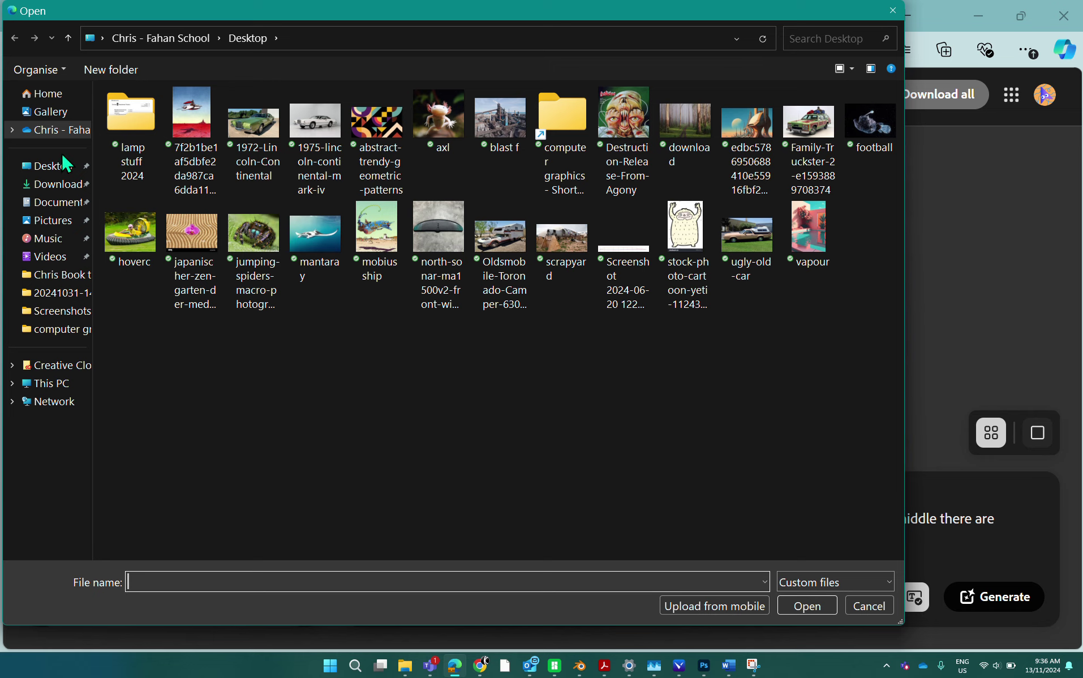
{"action": "left_click", "coordinate": [64, 221]}
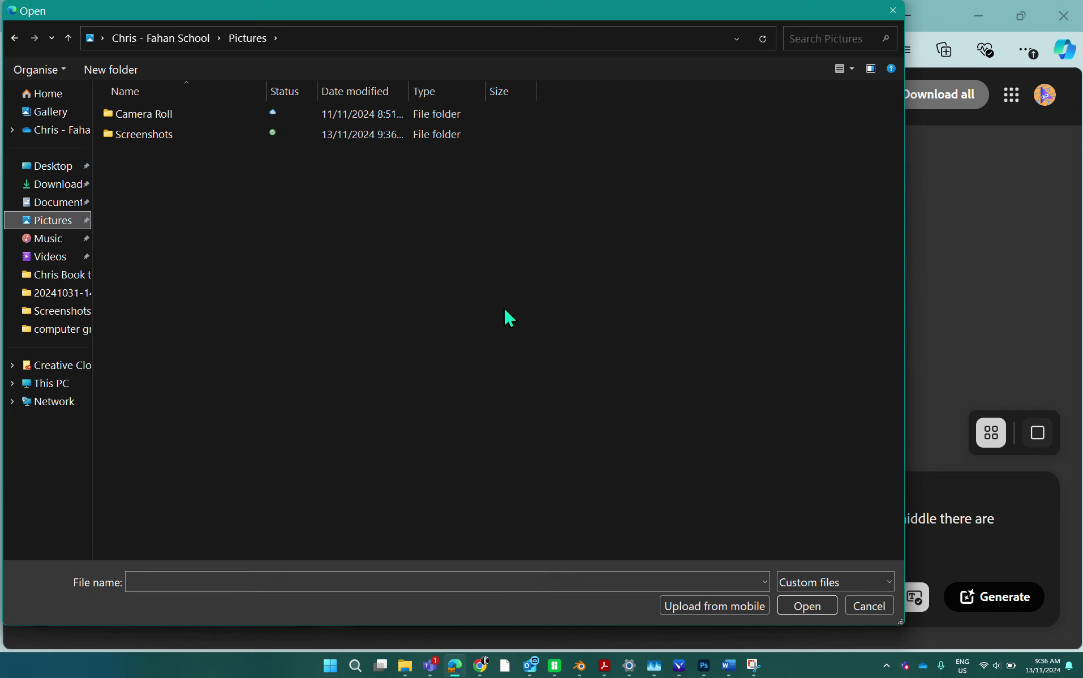
{"action": "left_click", "coordinate": [180, 135]}
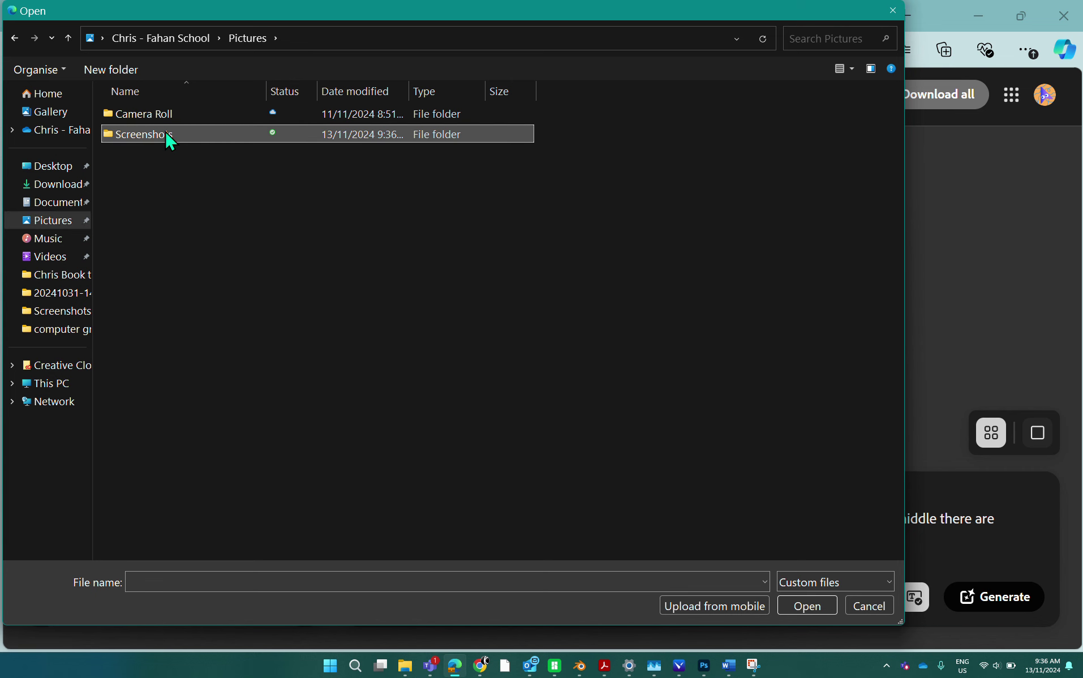
{"action": "double_click", "coordinate": [165, 130]}
{"action": "scroll", "coordinate": [684, 467], "scroll_direction": "down", "scroll_amount": 1}
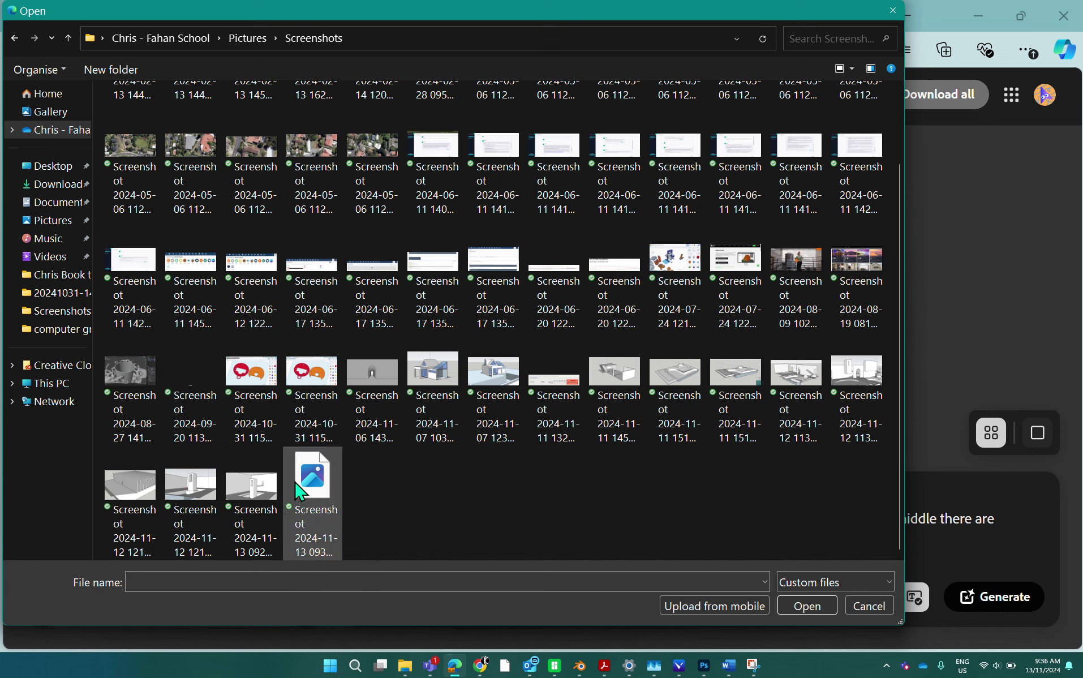
{"action": "left_click", "coordinate": [322, 483]}
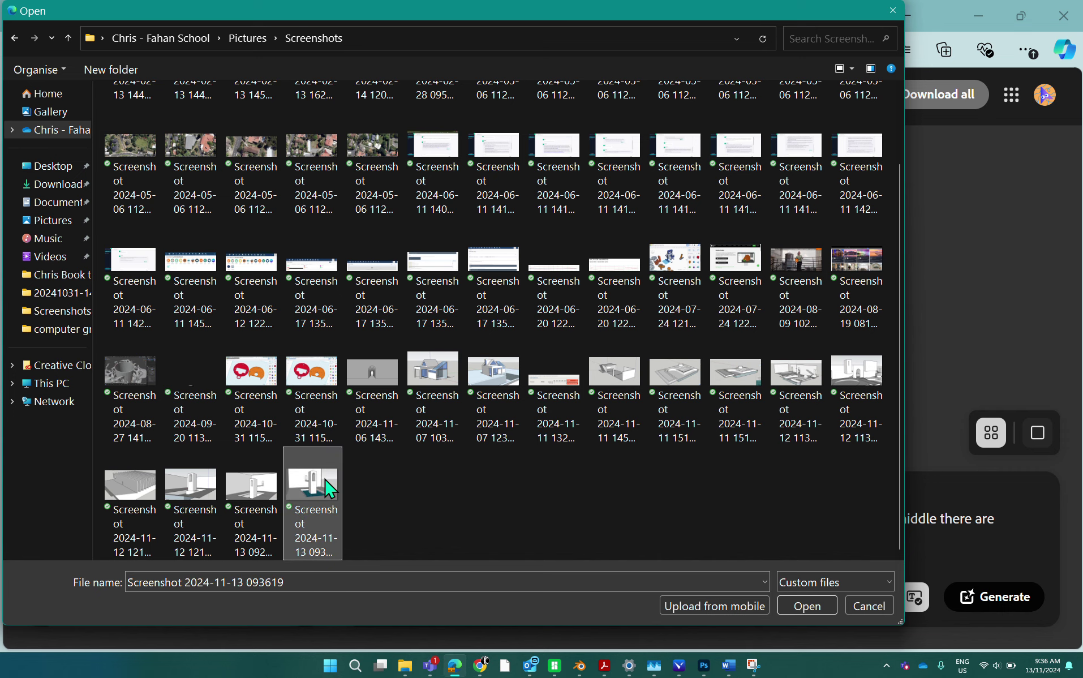
{"action": "left_click", "coordinate": [809, 603]}
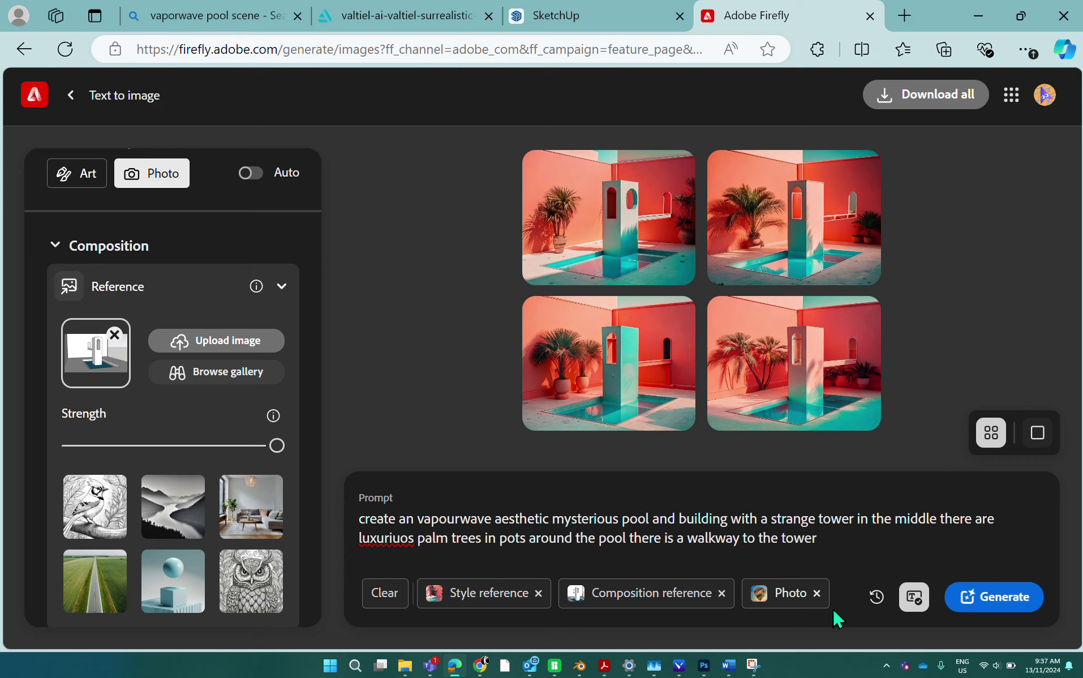
{"action": "left_click", "coordinate": [987, 604]}
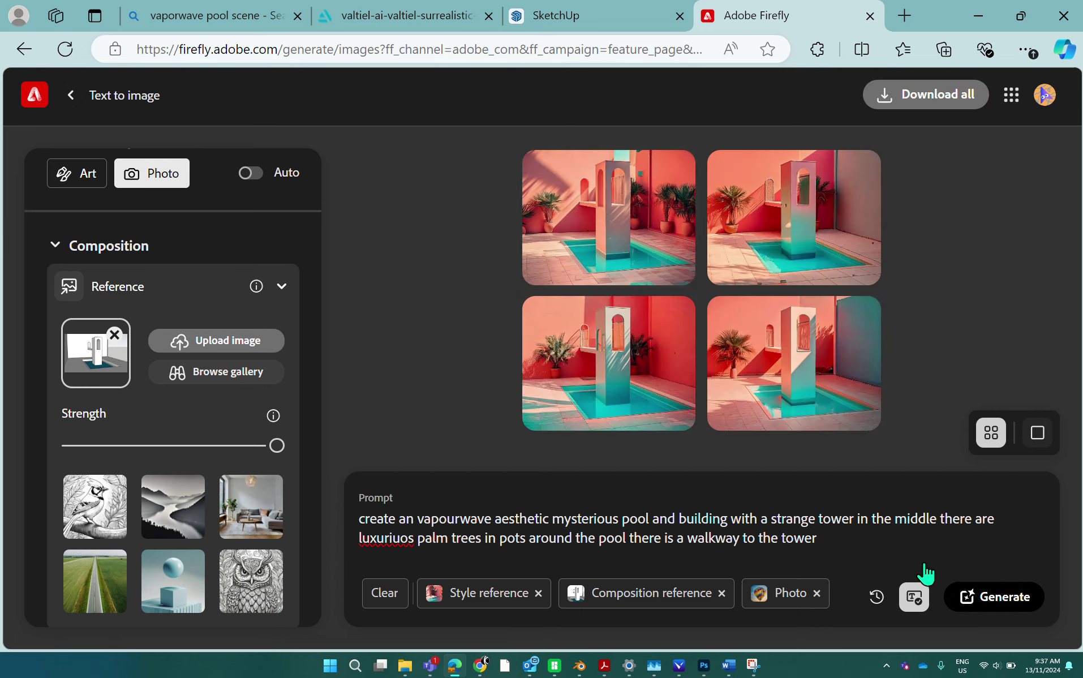
- View the newly generated images enlarged one after another, comparing the tower openings, walkway, pool and potted palms
{"action": "left_click", "coordinate": [604, 229]}
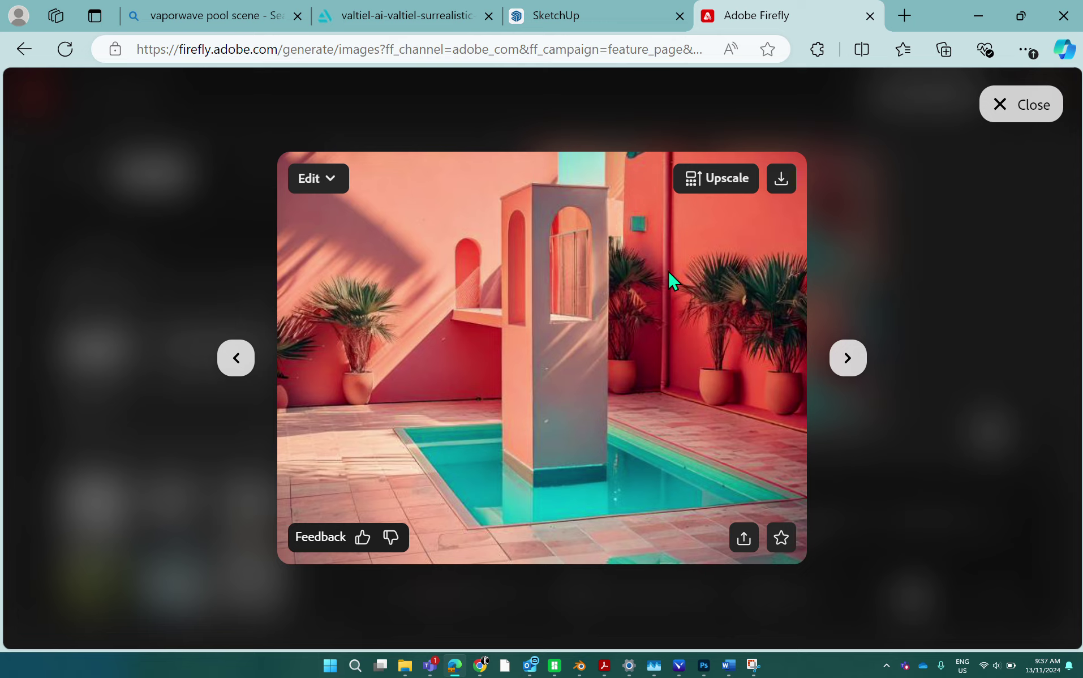
{"action": "left_click", "coordinate": [848, 363]}
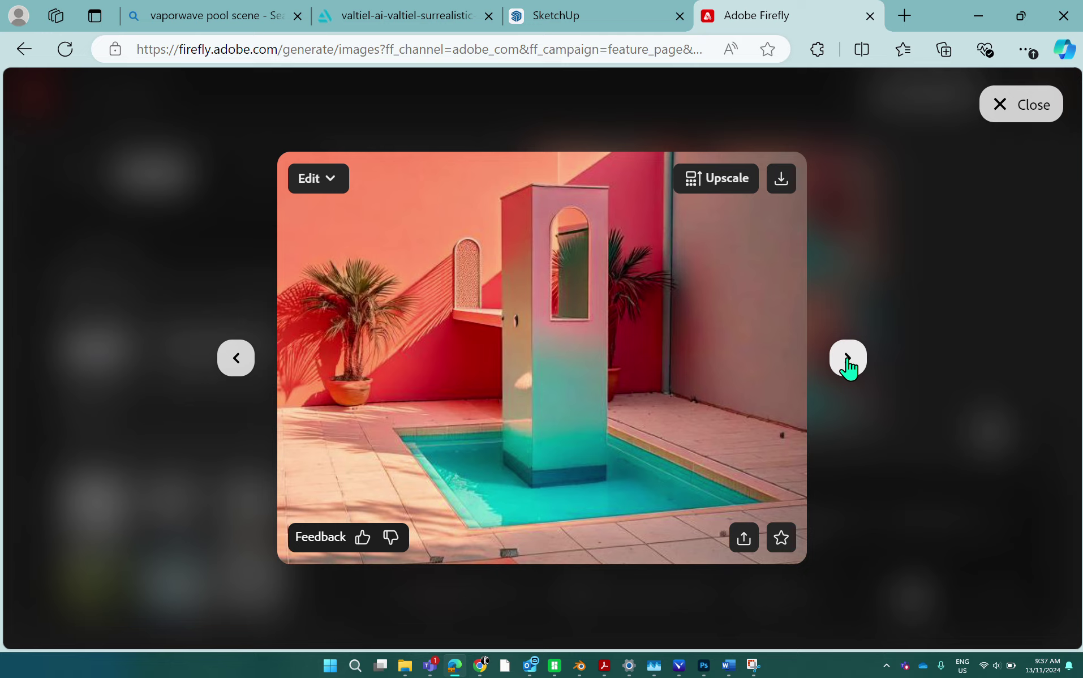
{"action": "left_click", "coordinate": [848, 358]}
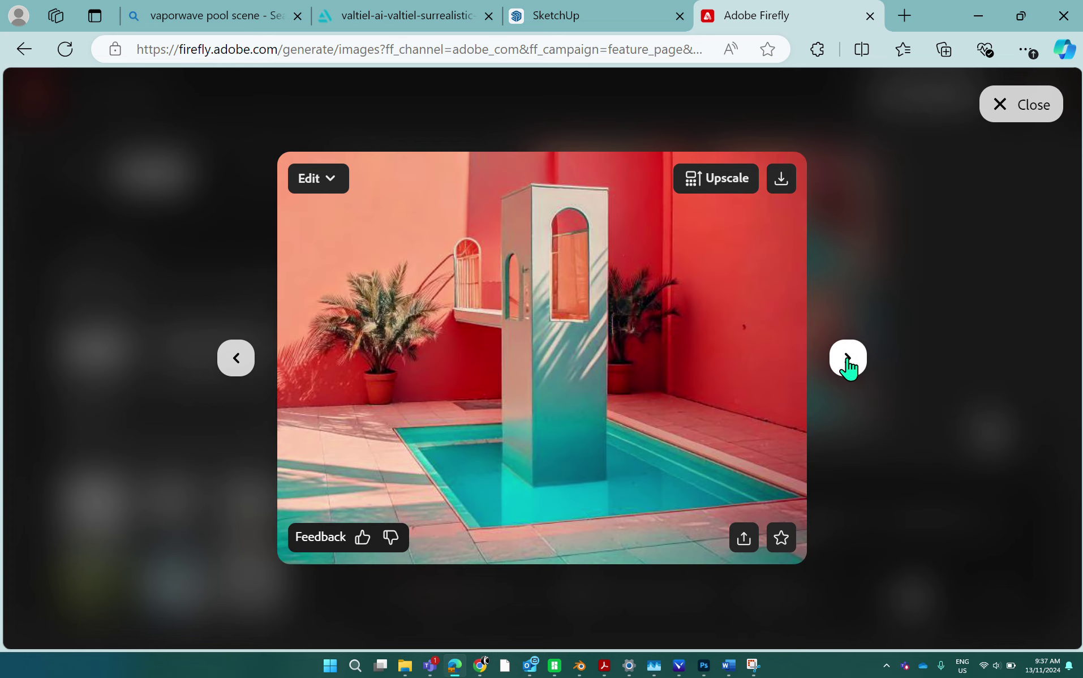
{"action": "left_click", "coordinate": [848, 358]}
{"action": "left_click", "coordinate": [848, 358]}
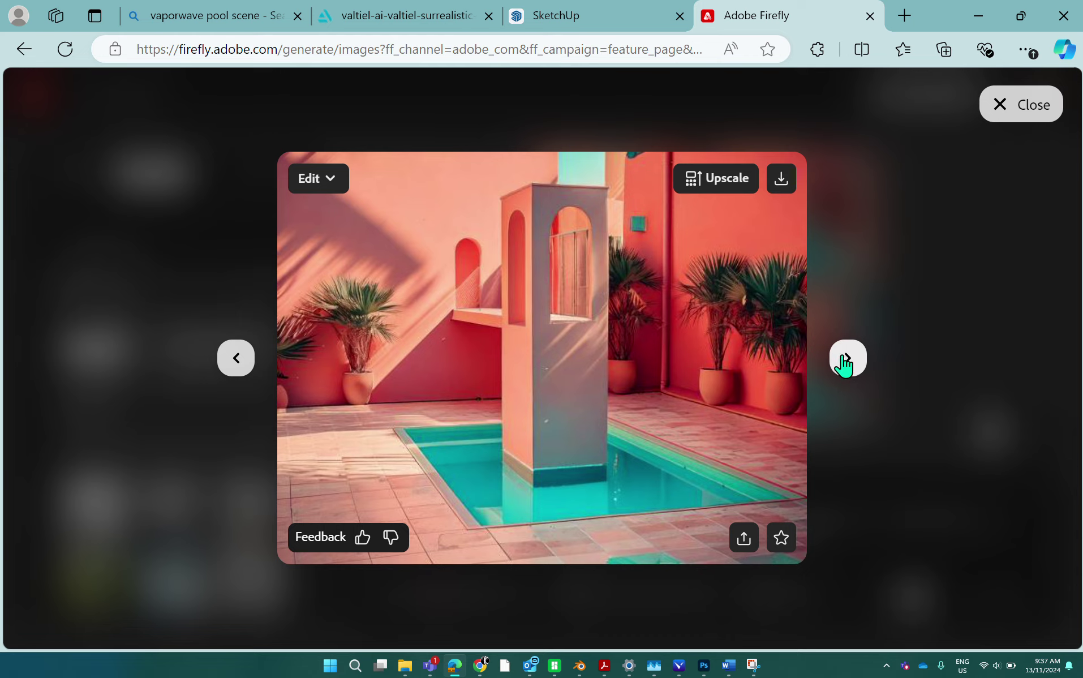
{"action": "left_click", "coordinate": [847, 360]}
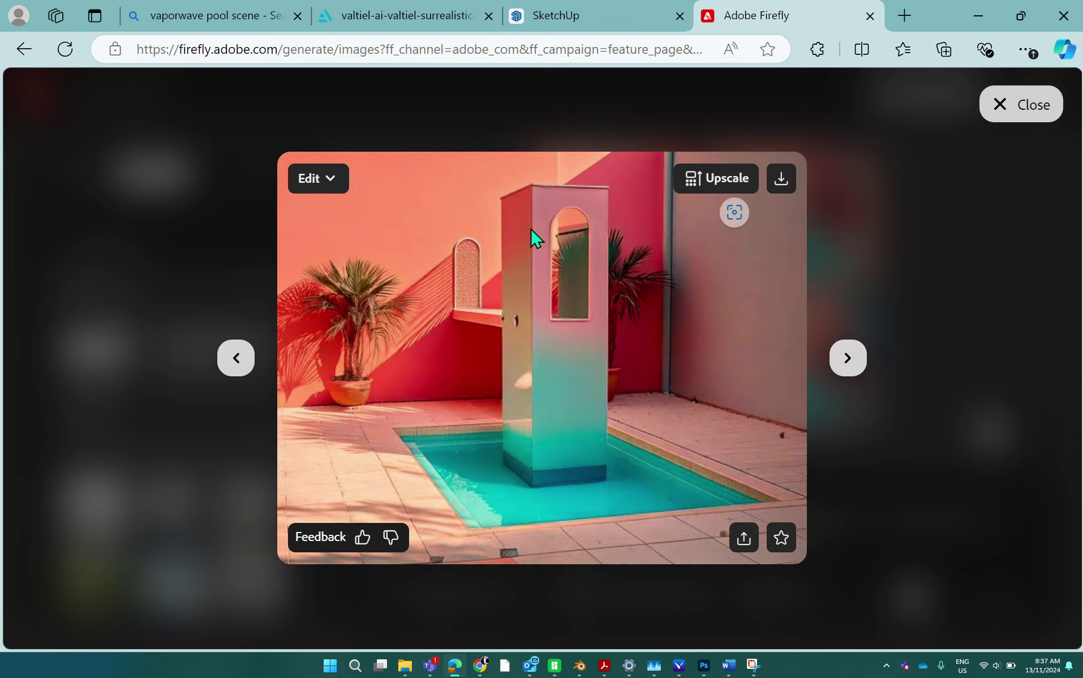
- Compare the enlarged variations again, then upscale the image with the pink-to-turquoise tower and two potted palms and download it
{"action": "left_click", "coordinate": [847, 358]}
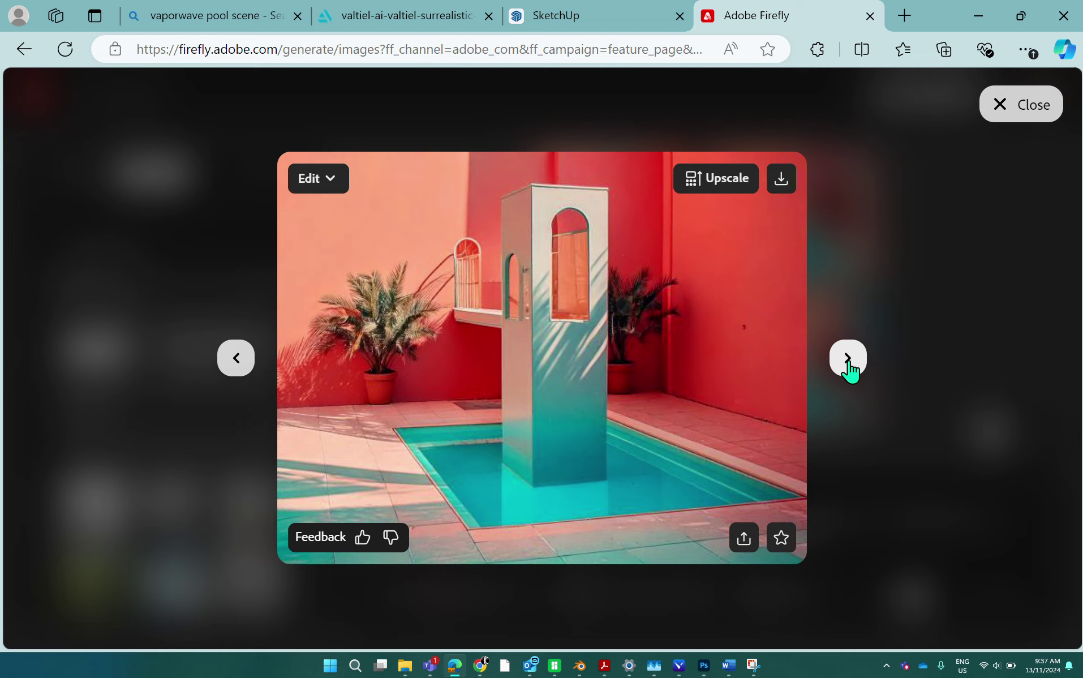
{"action": "left_click", "coordinate": [849, 368]}
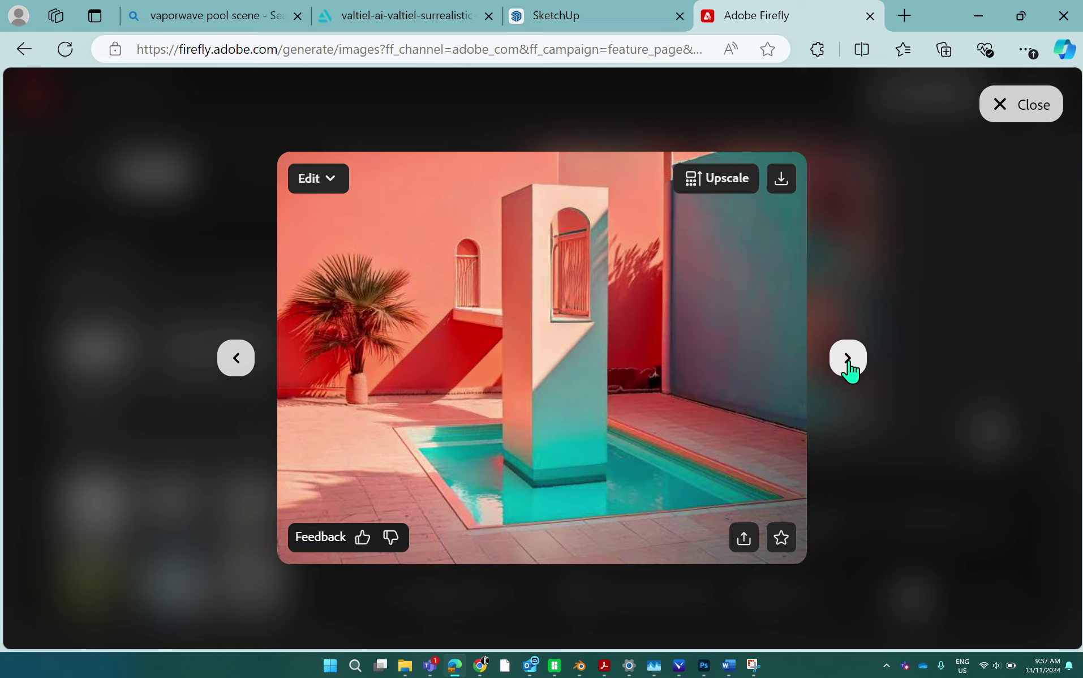
{"action": "left_click", "coordinate": [849, 369]}
{"action": "left_click", "coordinate": [849, 369]}
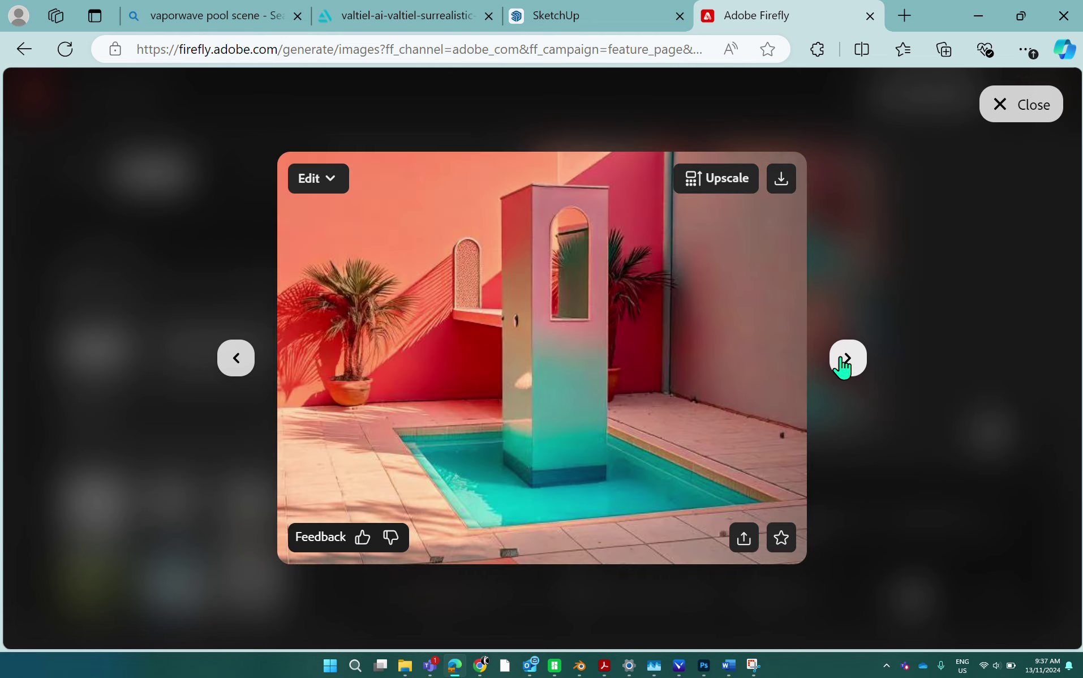
{"action": "left_click", "coordinate": [722, 179]}
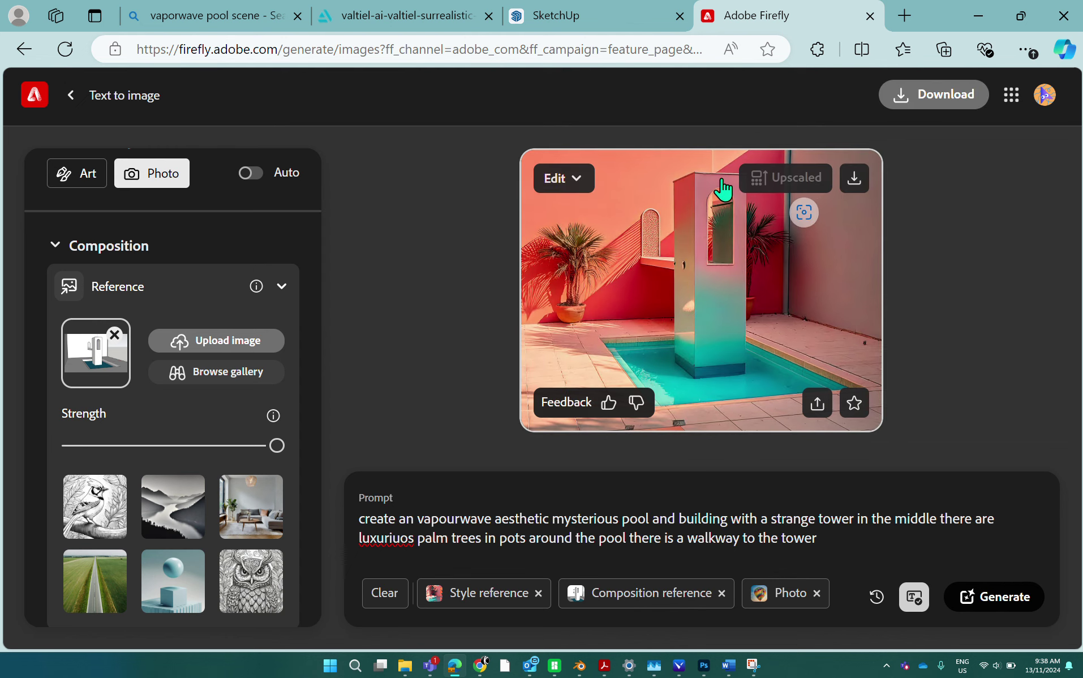
{"action": "left_click", "coordinate": [694, 293]}
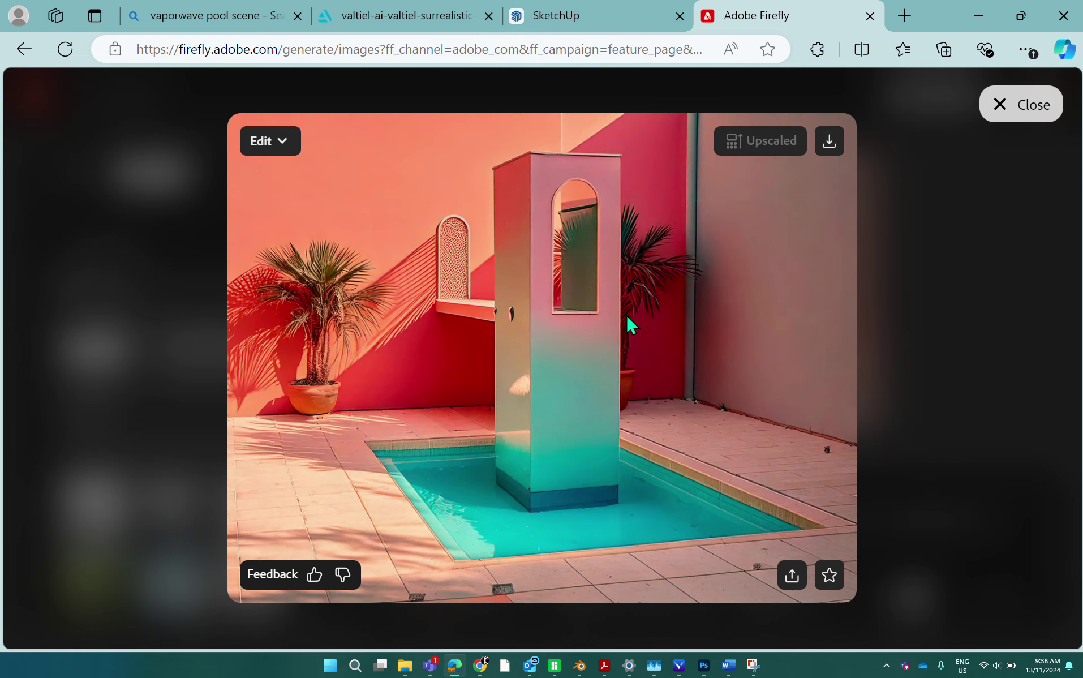
{"action": "left_click", "coordinate": [830, 142]}
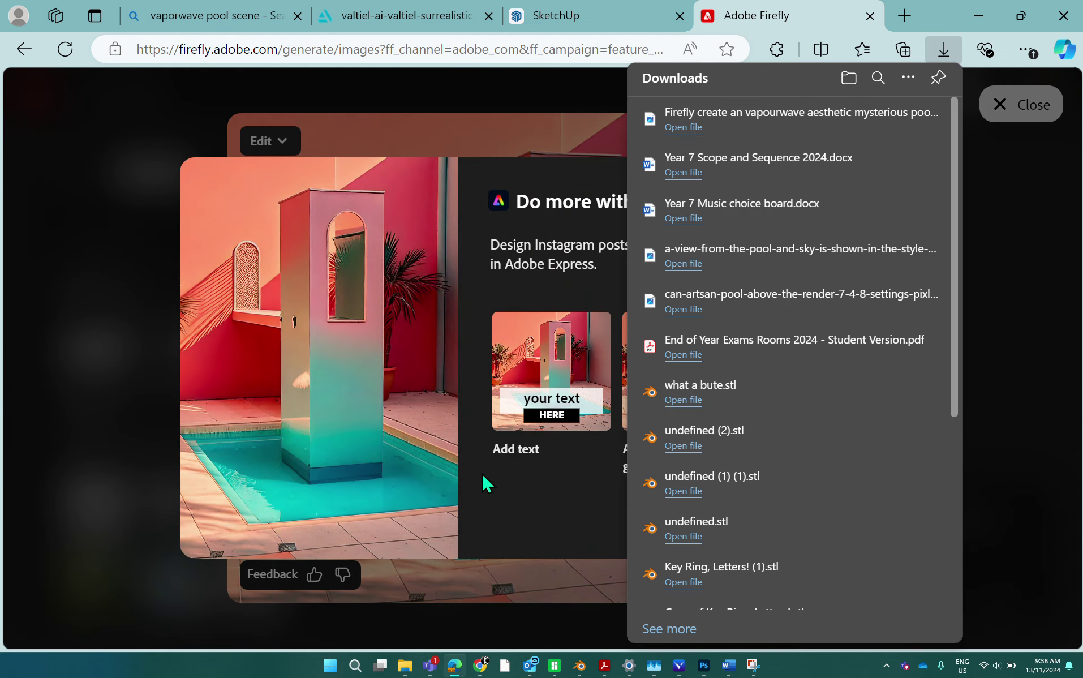
- Open the downloaded Firefly pool image in the photo viewer, inspect its details at full-window size and close it
{"action": "left_click", "coordinate": [685, 127]}
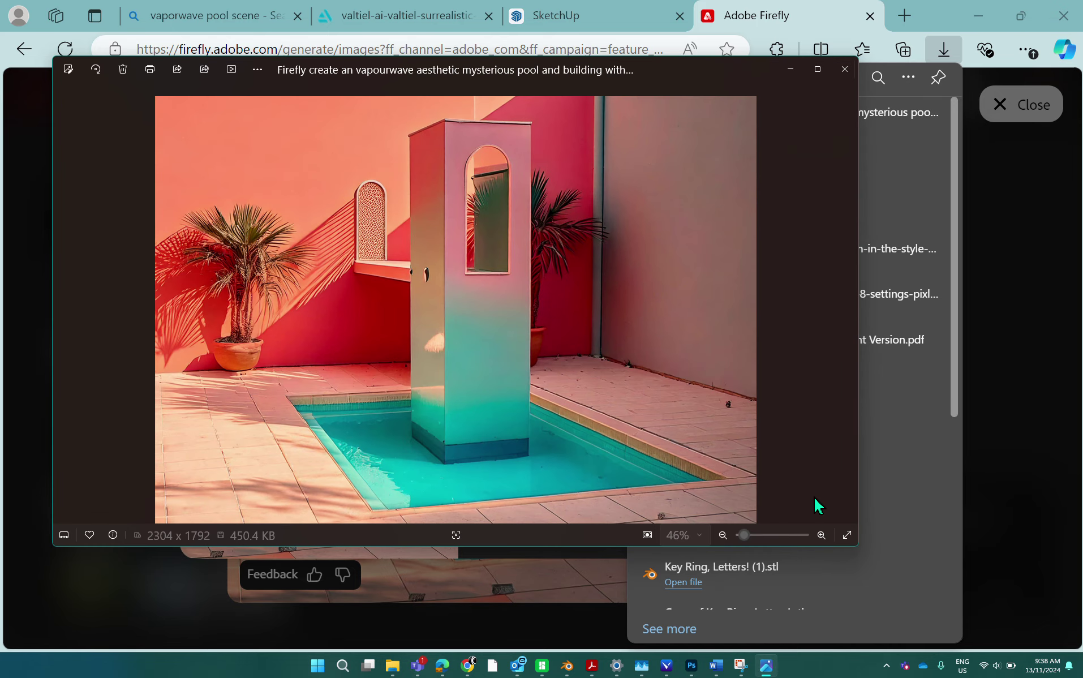
{"action": "left_click", "coordinate": [816, 69]}
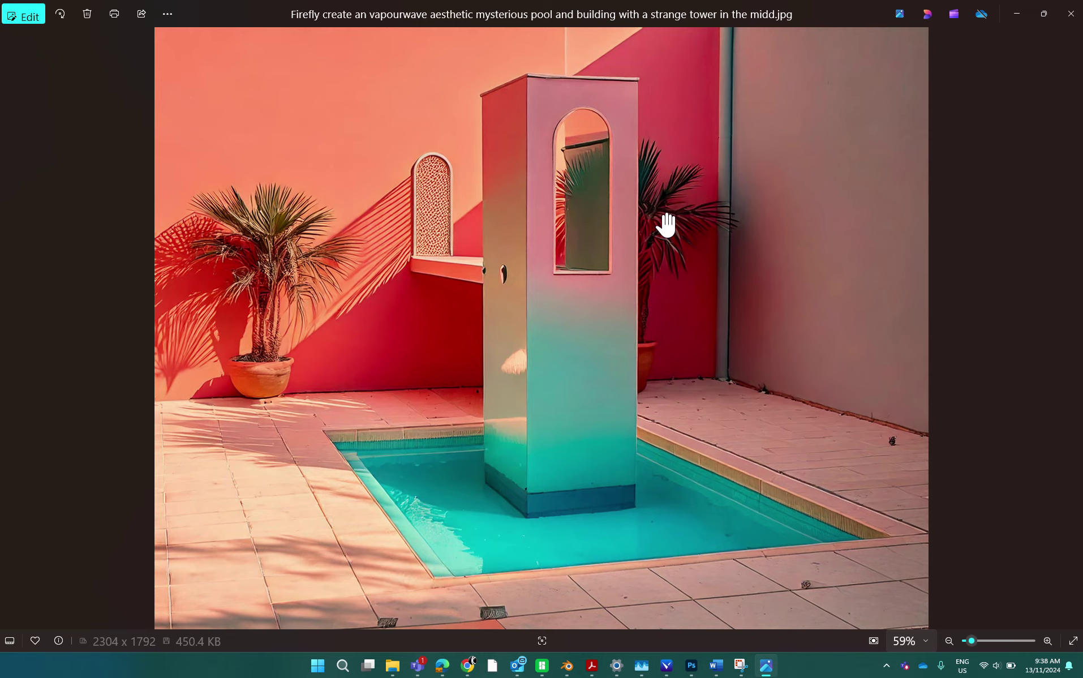
{"action": "scroll", "coordinate": [666, 225], "scroll_direction": "up", "scroll_amount": 5}
{"action": "scroll", "coordinate": [666, 225], "scroll_direction": "down", "scroll_amount": 5}
{"action": "key", "text": "alt+F4"}
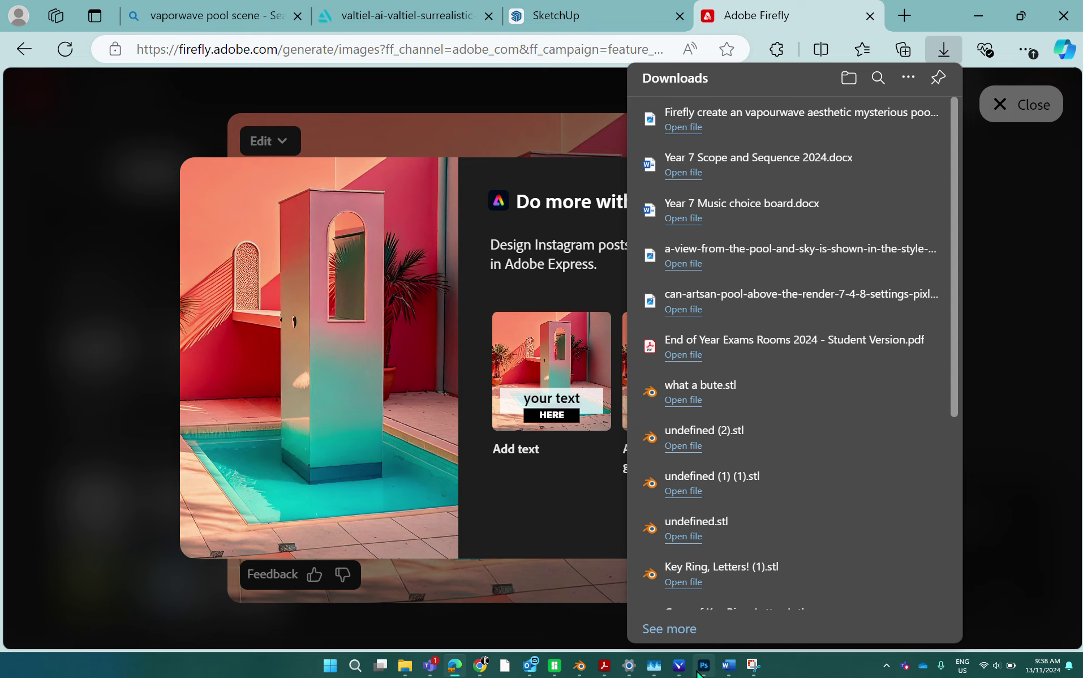
{"action": "mouse_move", "coordinate": [753, 663]}
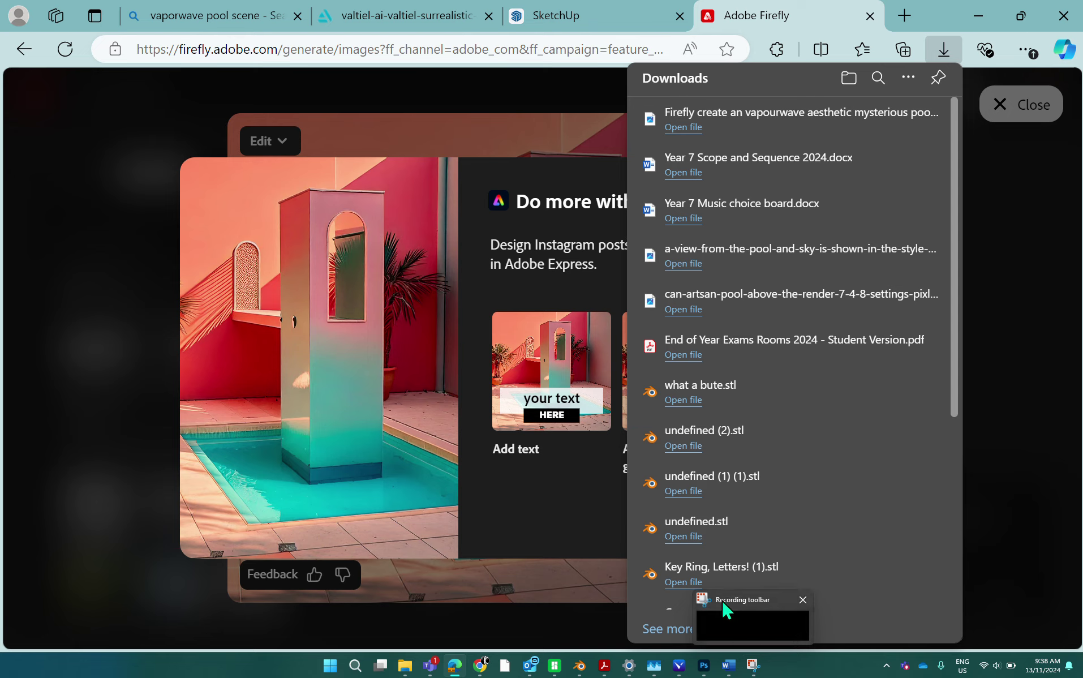
{"action": "left_click", "coordinate": [722, 621]}
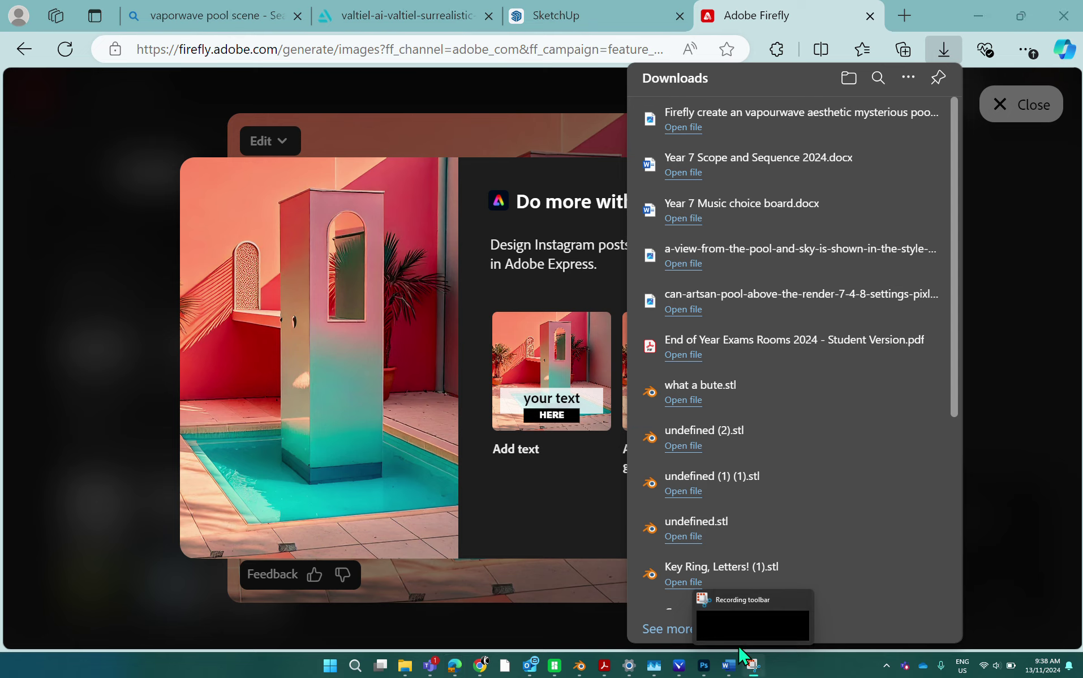